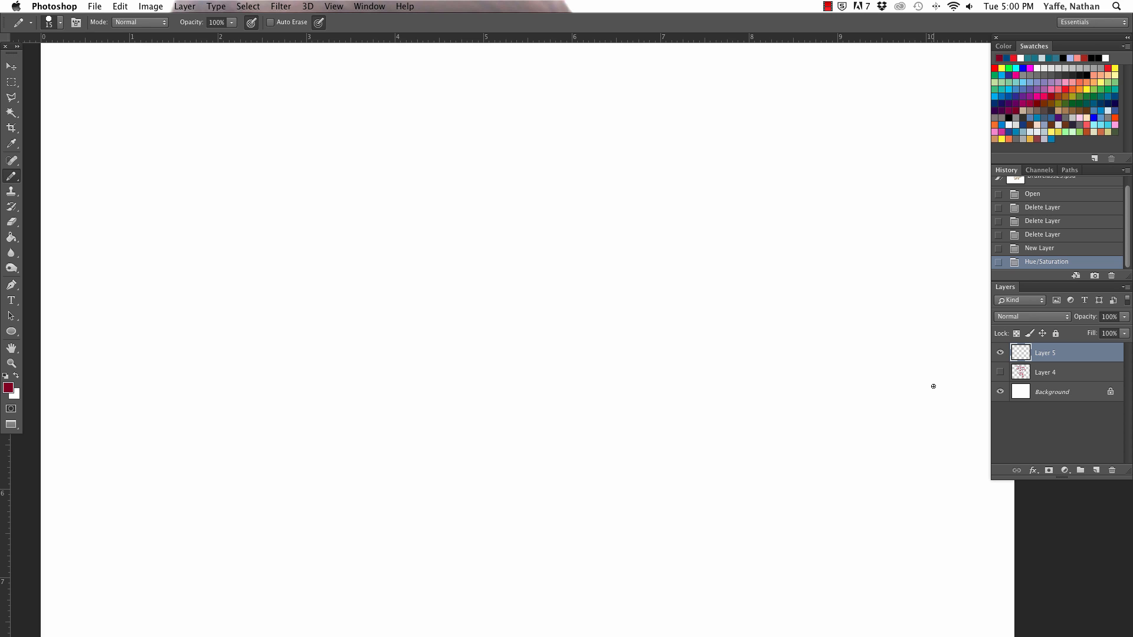
# Step: Pencil the bridge and brow edge of a nose in profile in dark red, and erase the stray marks beside them
pyautogui.moveTo(325, 160)
pyautogui.mouseDown()
pyautogui.moveTo(312, 165)
pyautogui.moveTo(304, 377)
pyautogui.mouseUp()
pyautogui.moveTo(312, 169); pyautogui.dragTo(398, 129)
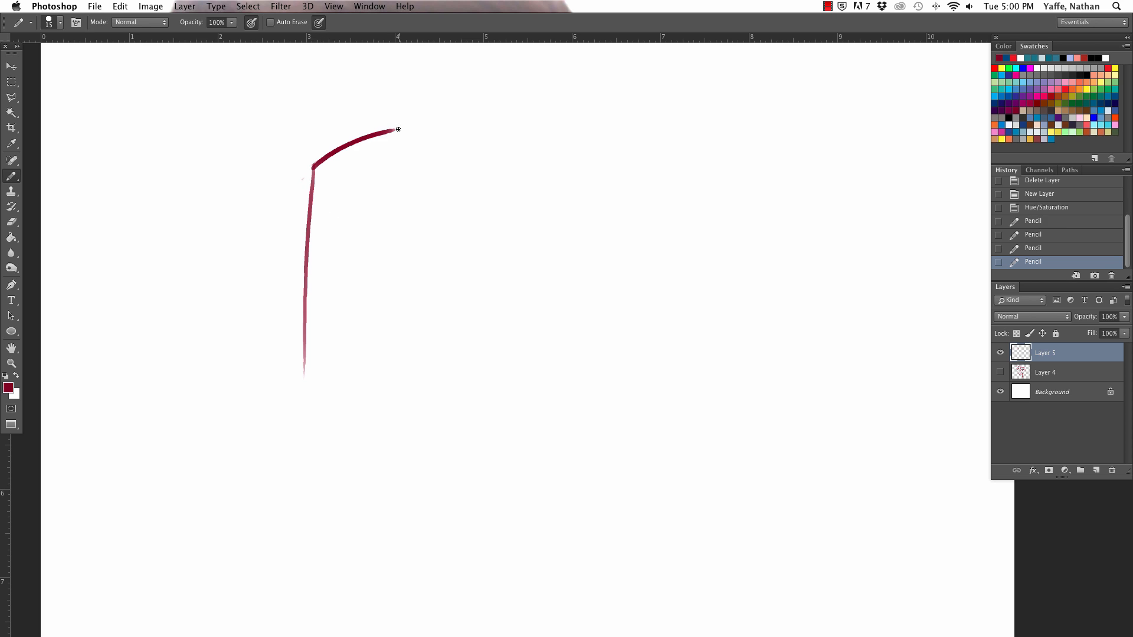
pyautogui.moveTo(294, 151)
pyautogui.mouseDown()
pyautogui.moveTo(296, 208)
pyautogui.moveTo(294, 196)
pyautogui.mouseUp()
pyautogui.moveTo(375, 110)
pyautogui.mouseDown()
pyautogui.moveTo(342, 111)
pyautogui.moveTo(296, 195)
pyautogui.mouseUp()
pyautogui.moveTo(297, 196); pyautogui.dragTo(301, 194)
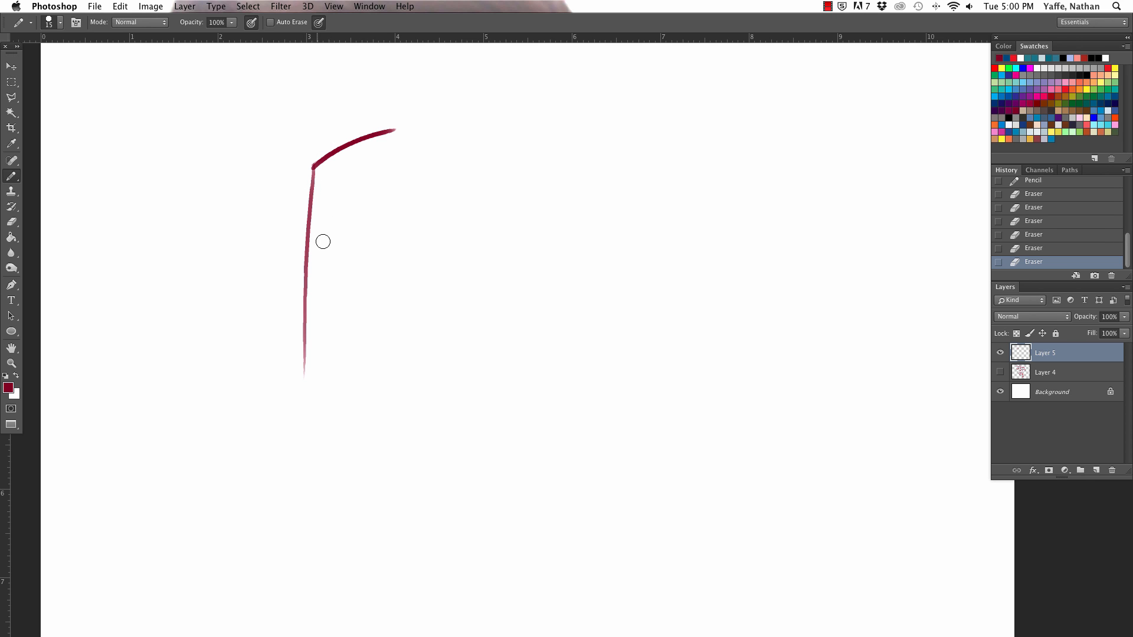
# Step: Redraw the bridge line with more forward slant, round its upper corner, and add the nose's tip and underside
pyautogui.moveTo(305, 393); pyautogui.dragTo(305, 372)
pyautogui.moveTo(313, 167)
pyautogui.mouseDown()
pyautogui.moveTo(288, 392)
pyautogui.moveTo(305, 273)
pyautogui.mouseUp()
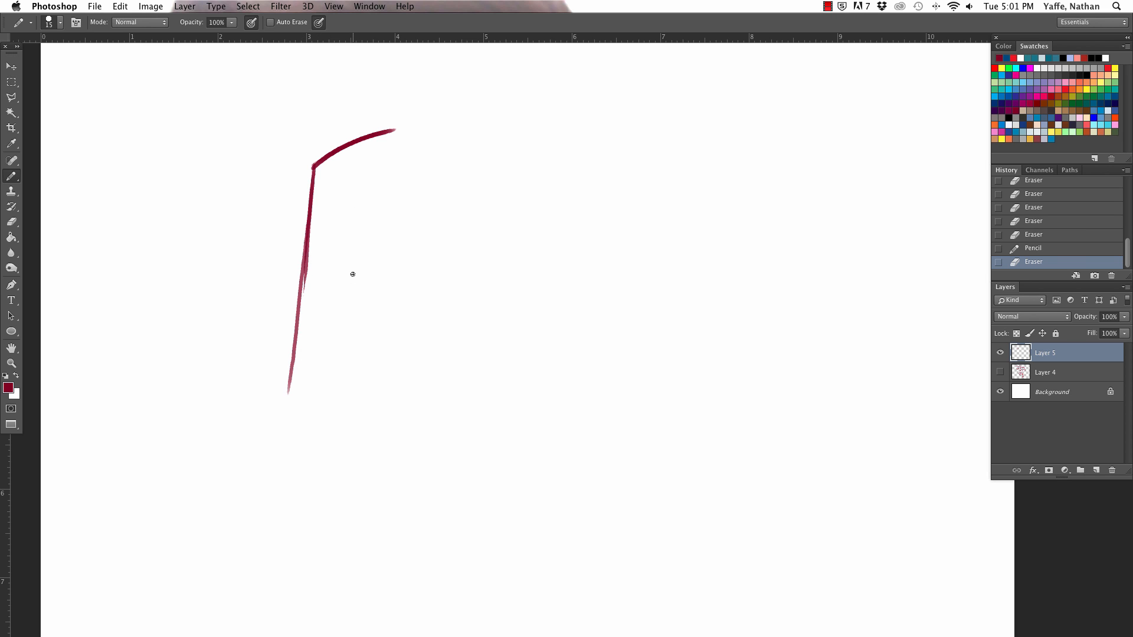
pyautogui.moveTo(309, 283); pyautogui.dragTo(315, 242)
pyautogui.moveTo(298, 187); pyautogui.dragTo(317, 164)
pyautogui.moveTo(291, 371)
pyautogui.mouseDown()
pyautogui.moveTo(281, 417)
pyautogui.moveTo(297, 452)
pyautogui.moveTo(420, 448)
pyautogui.mouseUp()
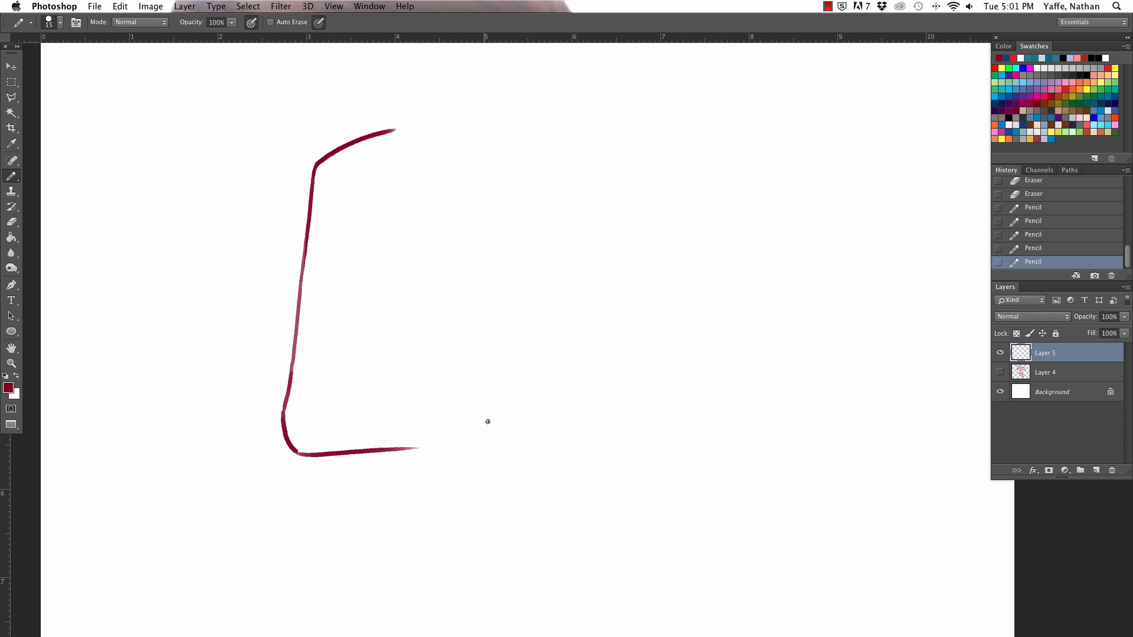
# Step: Draw a filled oval nostril above the underside line and an arched nostril wing over it
pyautogui.moveTo(428, 393); pyautogui.dragTo(438, 390)
pyautogui.moveTo(397, 434); pyautogui.dragTo(438, 433)
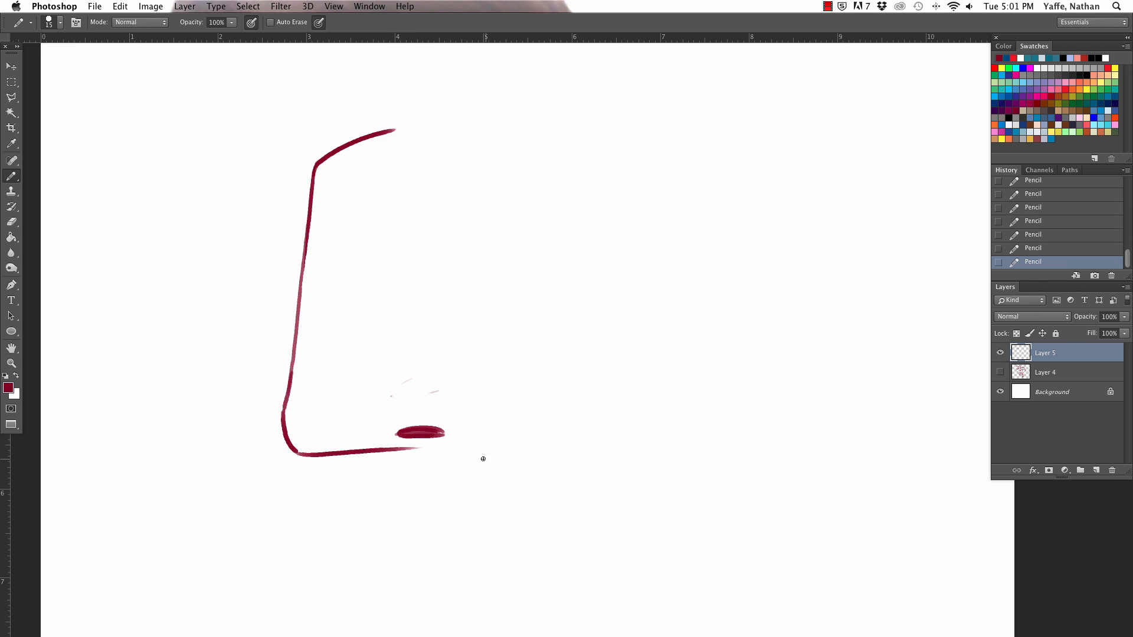
pyautogui.moveTo(391, 396); pyautogui.dragTo(482, 419)
pyautogui.moveTo(405, 435)
pyautogui.mouseDown()
pyautogui.moveTo(442, 429)
pyautogui.moveTo(431, 429)
pyautogui.moveTo(482, 438)
pyautogui.mouseUp()
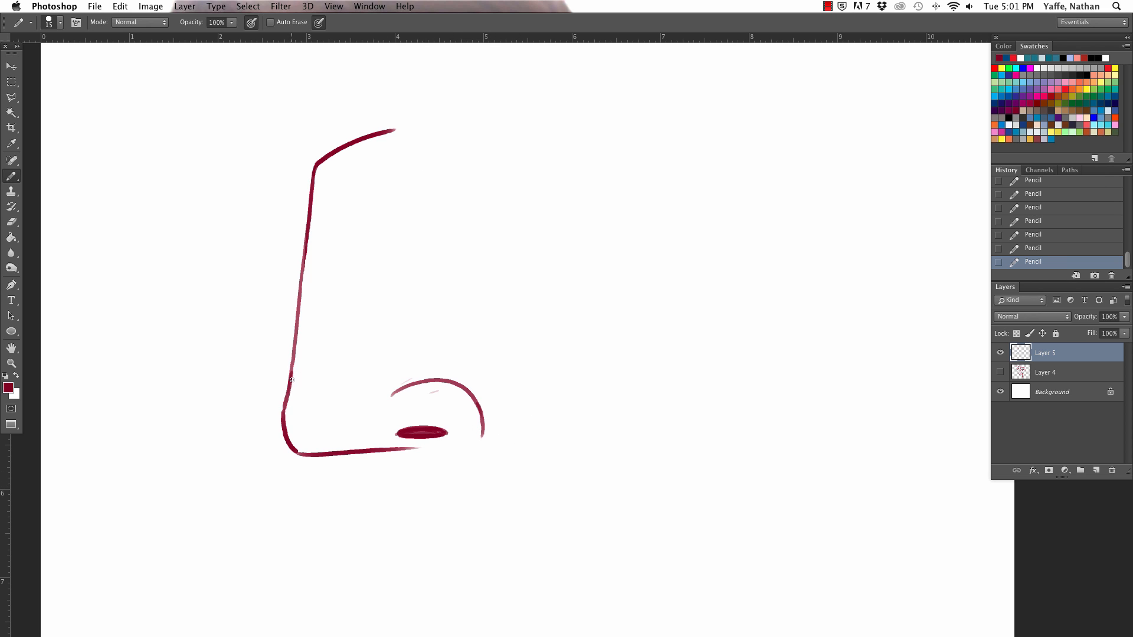
# Step: Thicken the front edge of the nose tip and add light plane lines inside the tip, bridge and side
pyautogui.moveTo(294, 371); pyautogui.dragTo(291, 451)
pyautogui.moveTo(301, 357)
pyautogui.mouseDown()
pyautogui.moveTo(299, 397)
pyautogui.moveTo(323, 436)
pyautogui.mouseUp()
pyautogui.moveTo(319, 361)
pyautogui.mouseDown()
pyautogui.moveTo(334, 178)
pyautogui.moveTo(362, 157)
pyautogui.mouseUp()
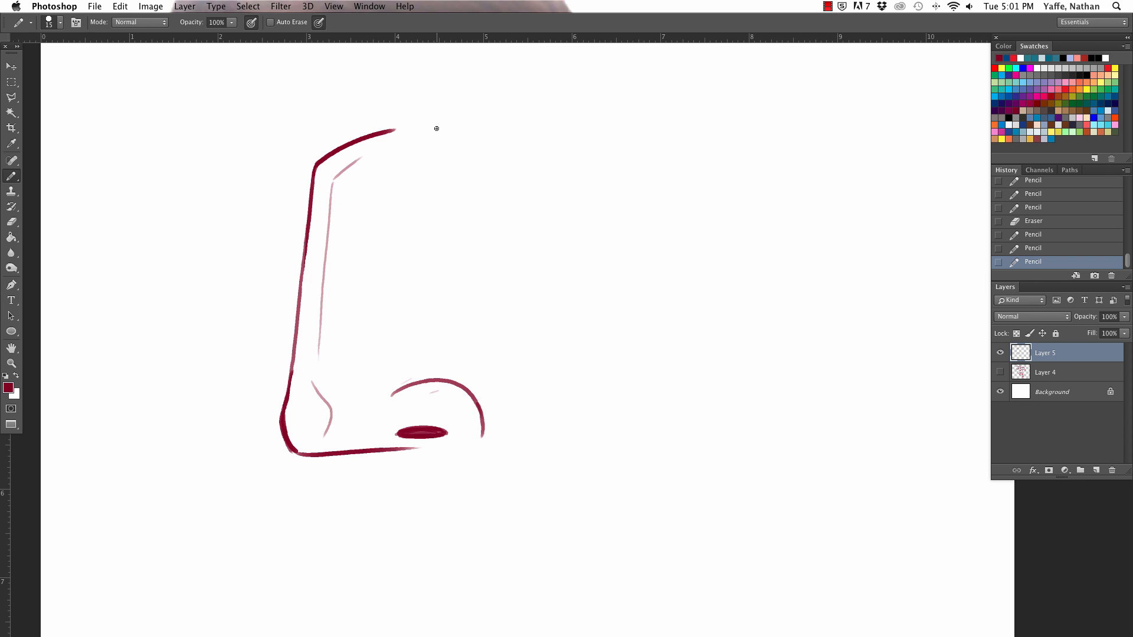
pyautogui.moveTo(455, 175); pyautogui.dragTo(389, 360)
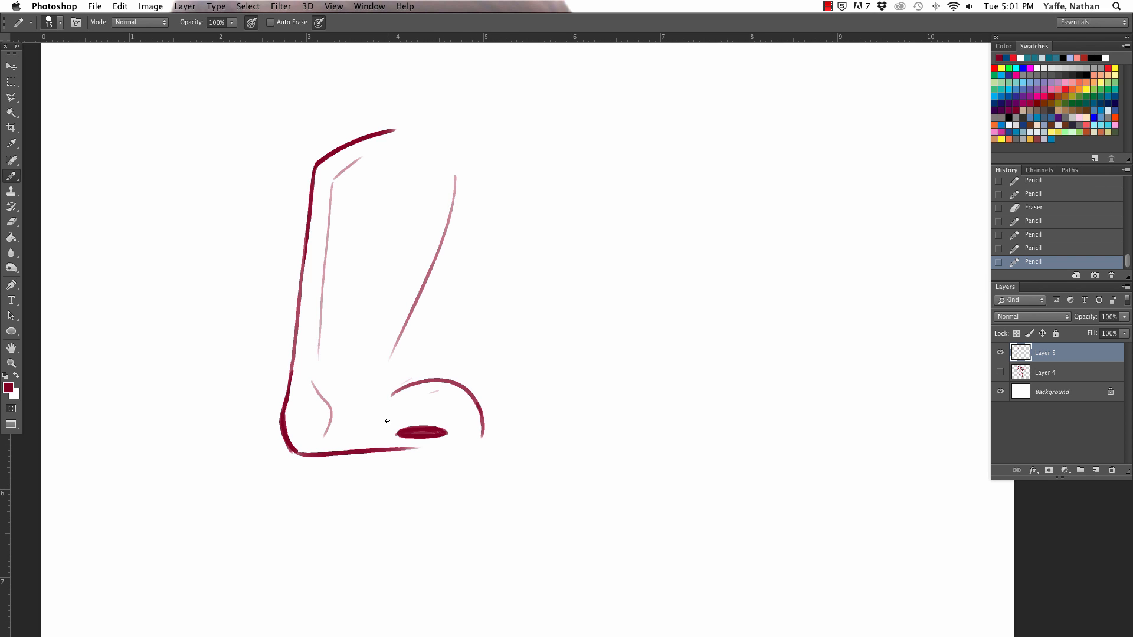
# Step: Curl in the wing's lower end, add a short upper-lip line under the nose, and draw the forehead above the bridge
pyautogui.moveTo(458, 451); pyautogui.dragTo(481, 435)
pyautogui.moveTo(375, 448); pyautogui.dragTo(382, 491)
pyautogui.scroll(3, 391, 458)
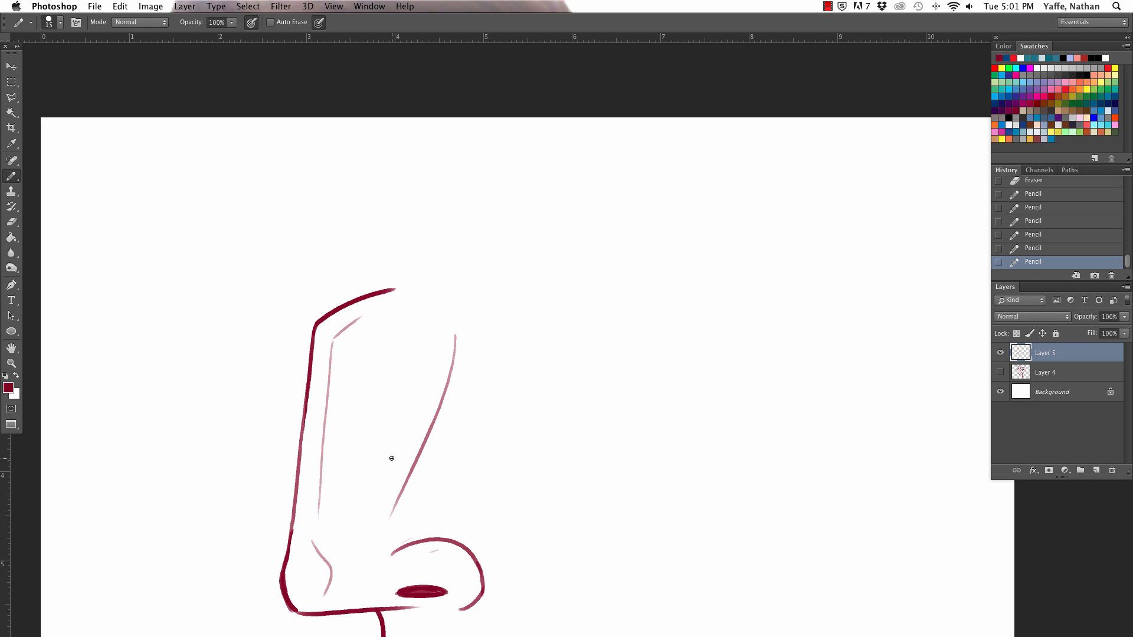
pyautogui.moveTo(376, 289)
pyautogui.mouseDown()
pyautogui.moveTo(359, 273)
pyautogui.moveTo(375, 167)
pyautogui.mouseUp()
pyautogui.scroll(-4, 407, 155)
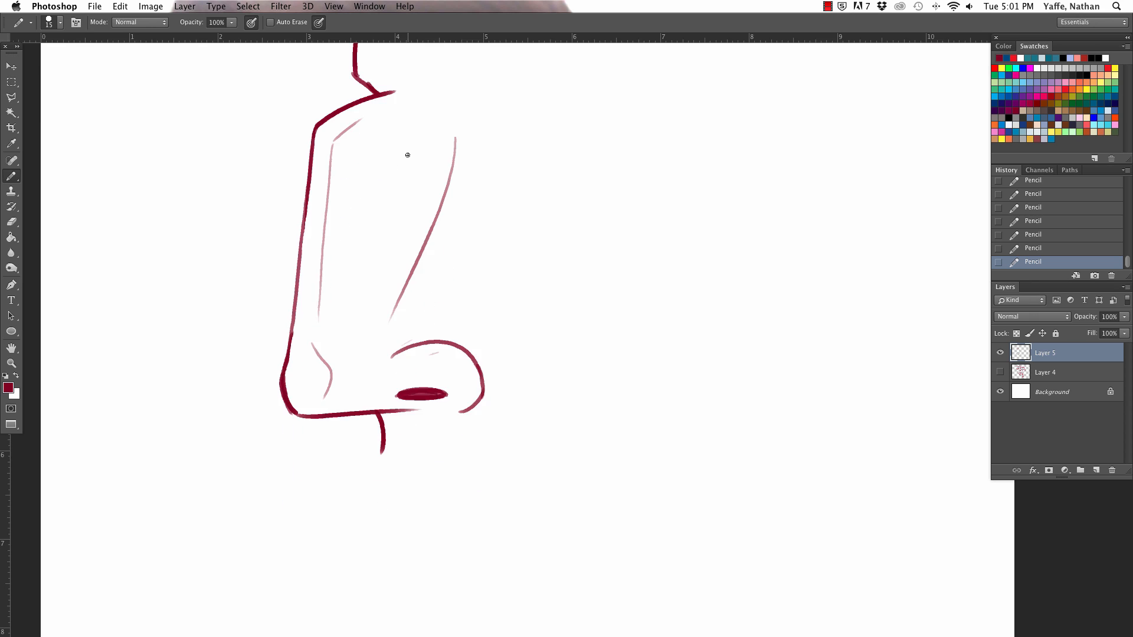
# Step: Erase the overshooting line at the brow notch and thin the heavy line at the nose tip
pyautogui.scroll(3, 407, 154)
pyautogui.press('e')
pyautogui.moveTo(381, 238); pyautogui.dragTo(397, 246)
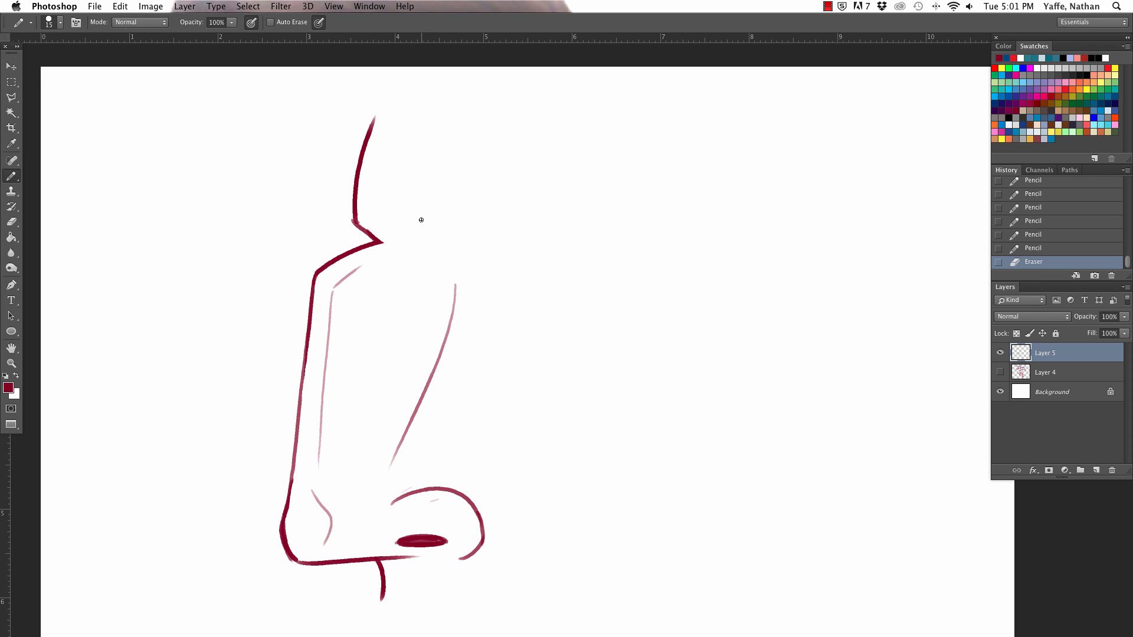
pyautogui.scroll(-2, 423, 220)
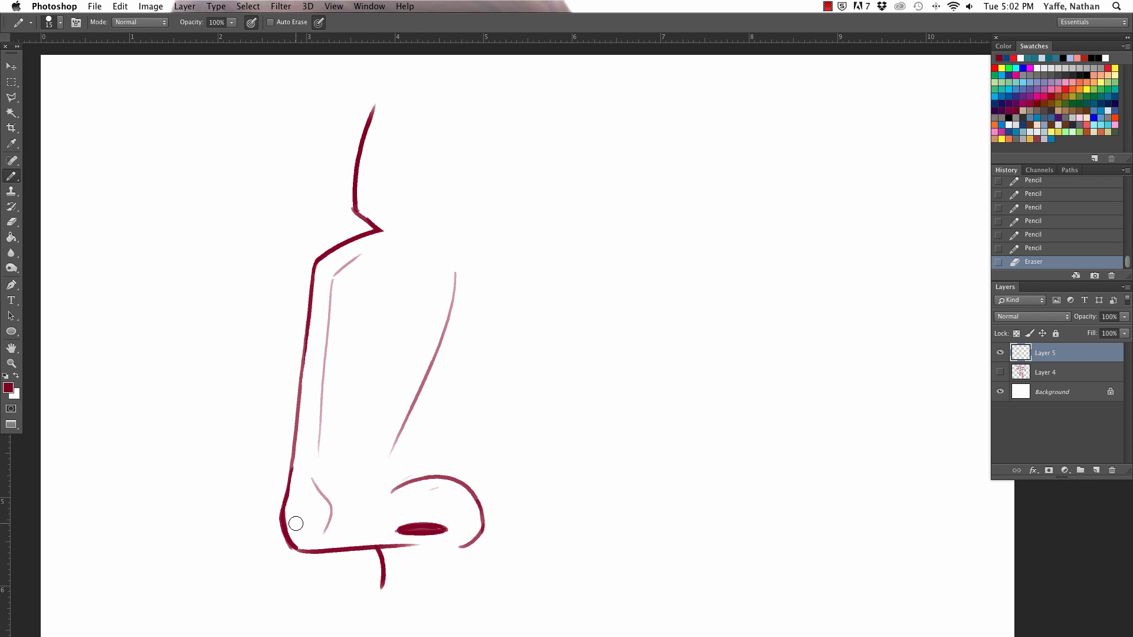
pyautogui.moveTo(296, 522); pyautogui.dragTo(298, 538)
pyautogui.scroll(-5, 381, 342)
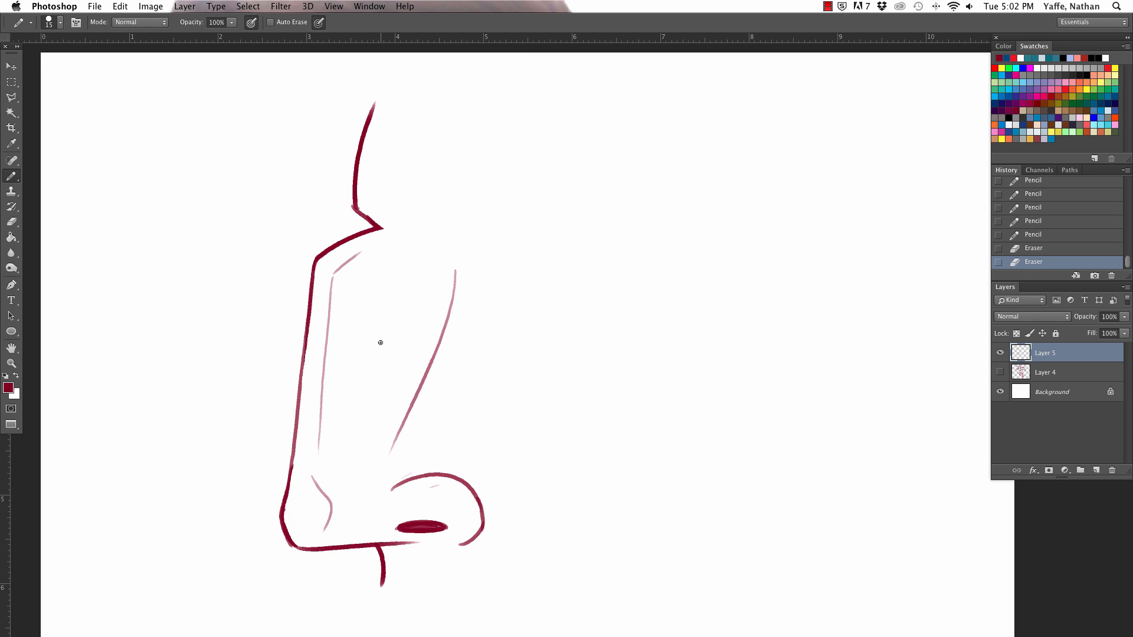
# Step: Scale the nose sketch down proportionally, move it toward the canvas's left side, and return to the Pencil tool
pyautogui.scroll(6, 381, 343)
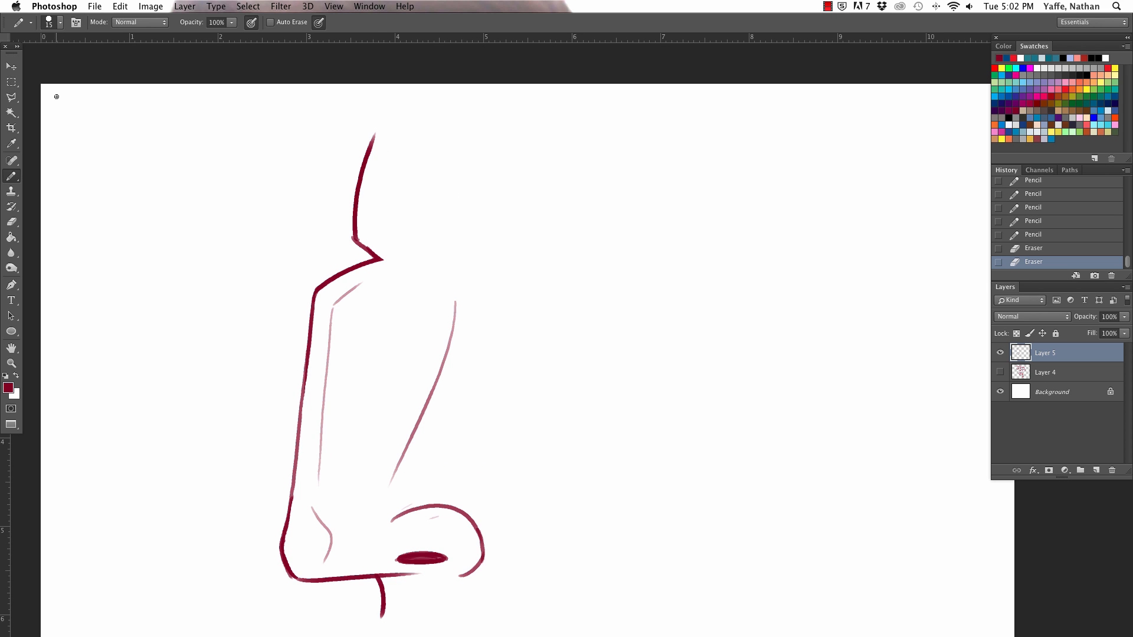
pyautogui.click(11, 66)
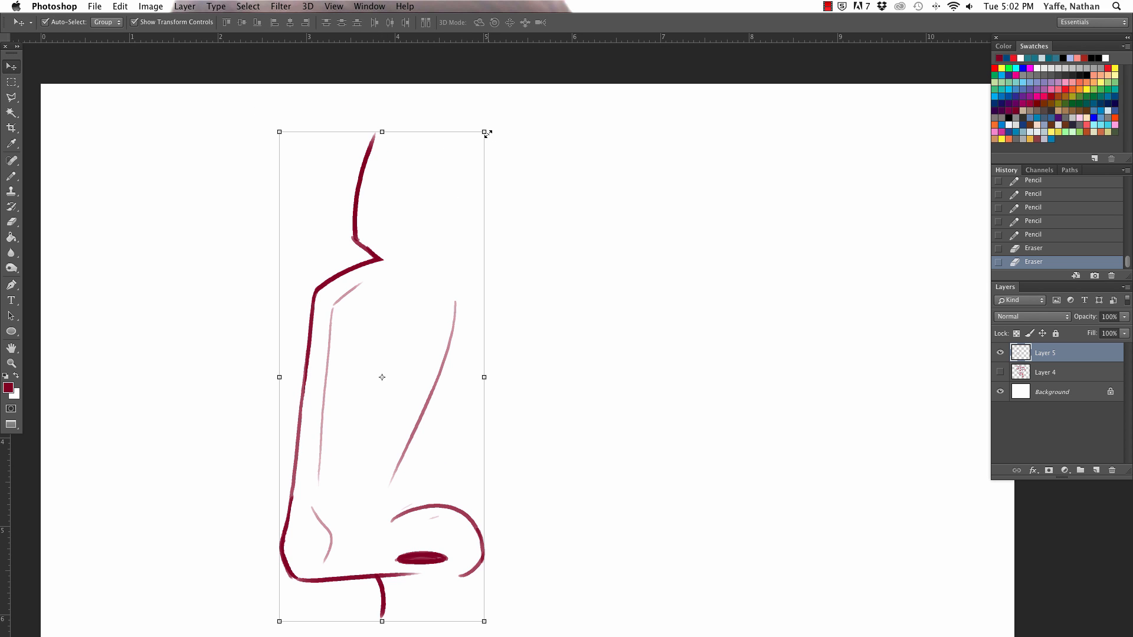
pyautogui.moveTo(487, 134)
pyautogui.mouseDown()
pyautogui.moveTo(450, 182)
pyautogui.moveTo(455, 199)
pyautogui.mouseUp()
pyautogui.moveTo(402, 271)
pyautogui.mouseDown()
pyautogui.moveTo(320, 225)
pyautogui.moveTo(293, 223)
pyautogui.mouseUp()
pyautogui.press('Return')
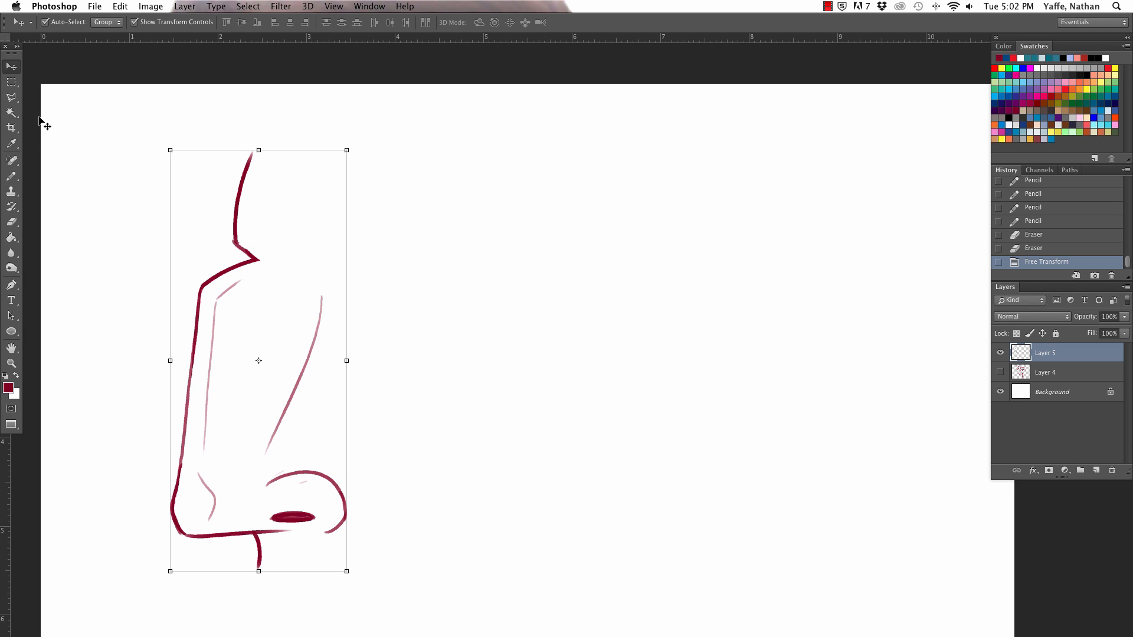
pyautogui.click(11, 176)
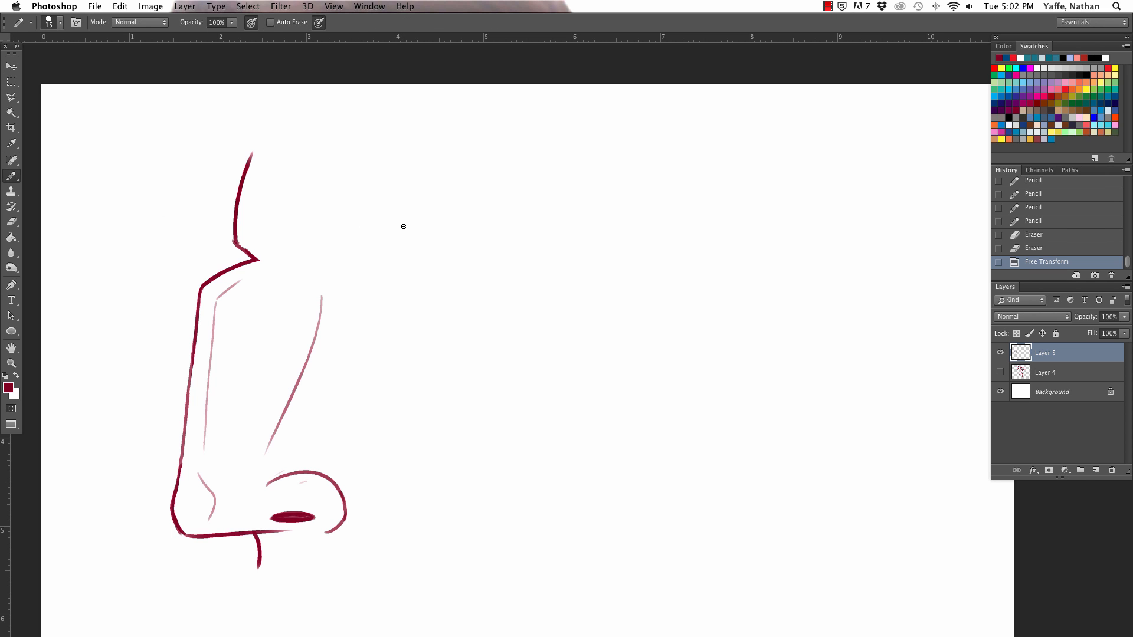
pyautogui.scroll(-3, 403, 226)
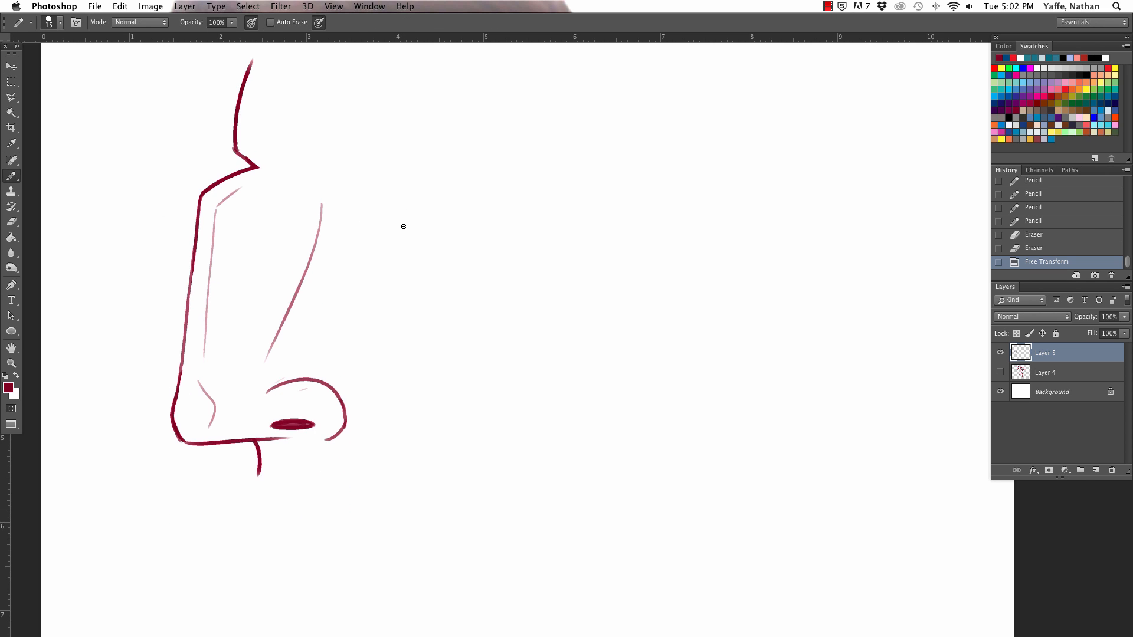
pyautogui.scroll(2, 404, 226)
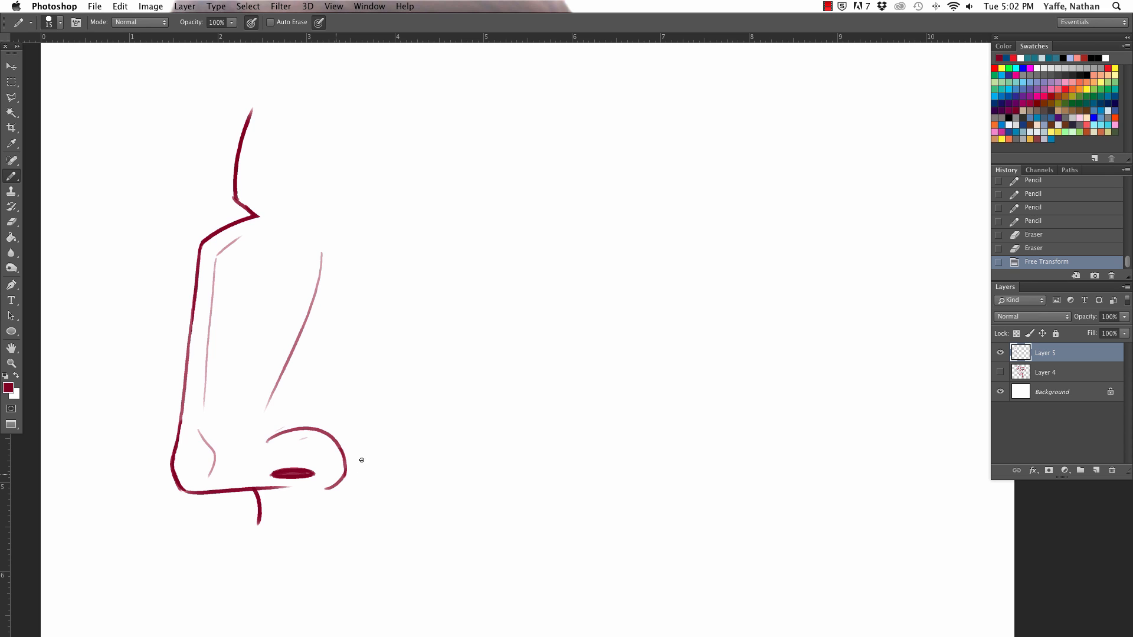
pyautogui.moveTo(265, 441); pyautogui.dragTo(354, 482)
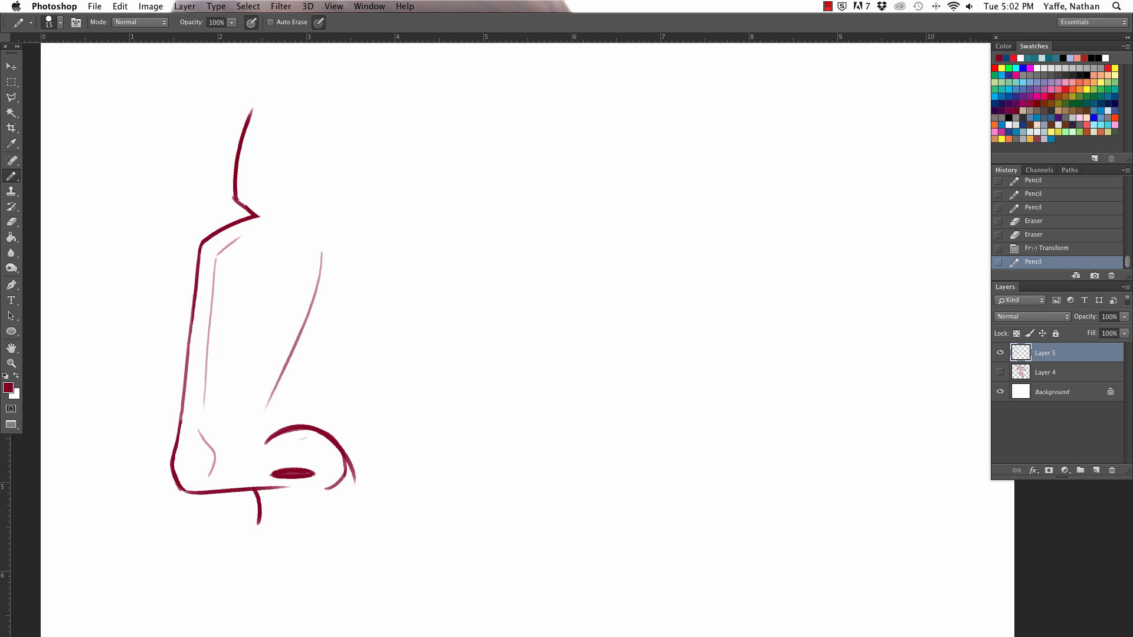
pyautogui.scroll(-1, 1030, 249)
pyautogui.click(1045, 235)
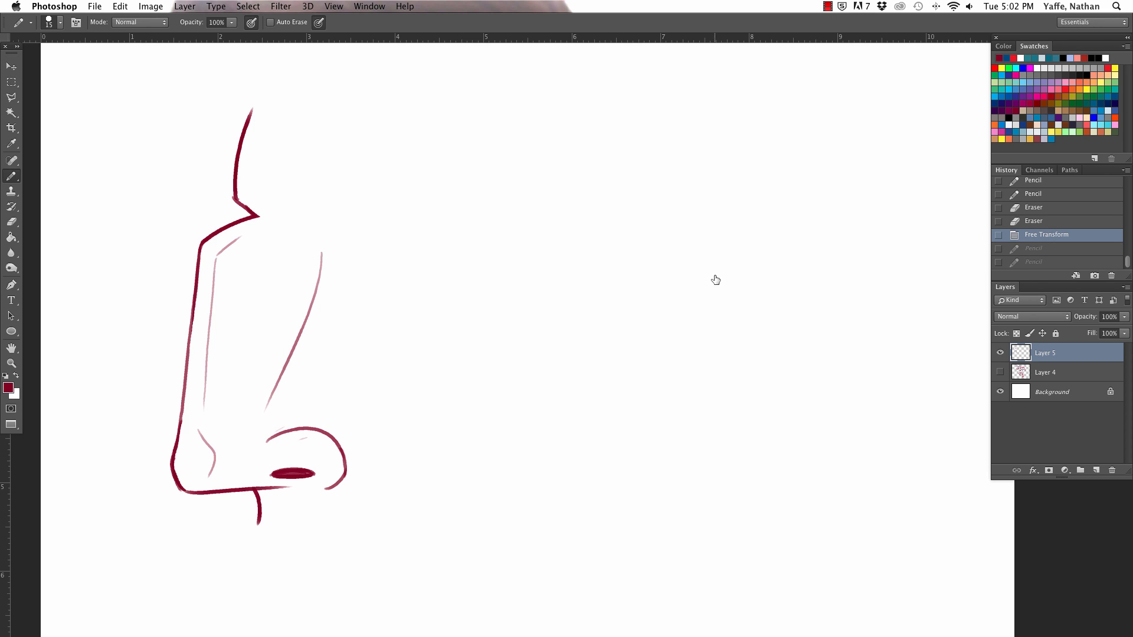
# Step: Thicken the top of the profile nose's wing, erase the overshooting ends, and reinforce the lower corner of the tip
pyautogui.moveTo(321, 430); pyautogui.dragTo(346, 467)
pyautogui.moveTo(268, 440); pyautogui.dragTo(341, 436)
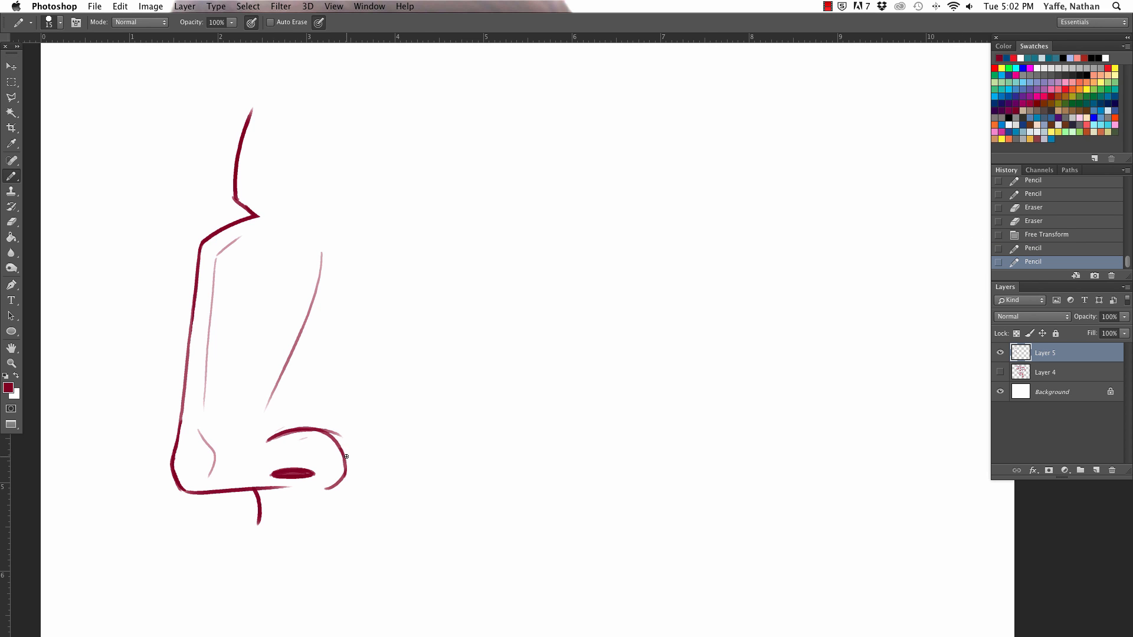
pyautogui.press('super+z')
pyautogui.press('super+z')
pyautogui.moveTo(301, 434); pyautogui.dragTo(328, 448)
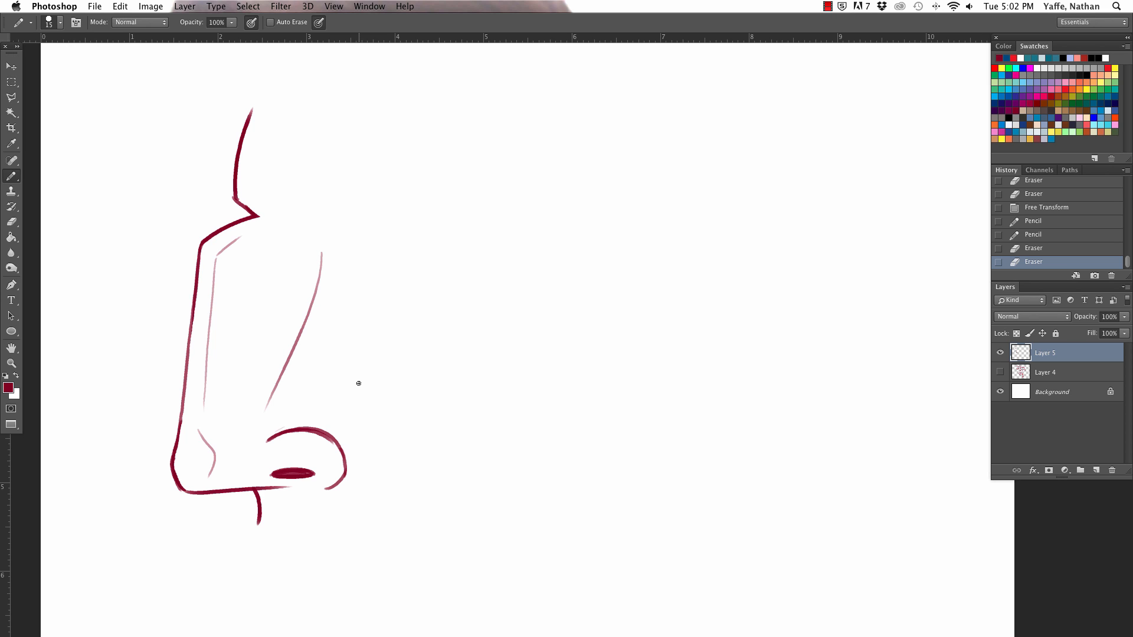
pyautogui.moveTo(179, 482); pyautogui.dragTo(187, 492)
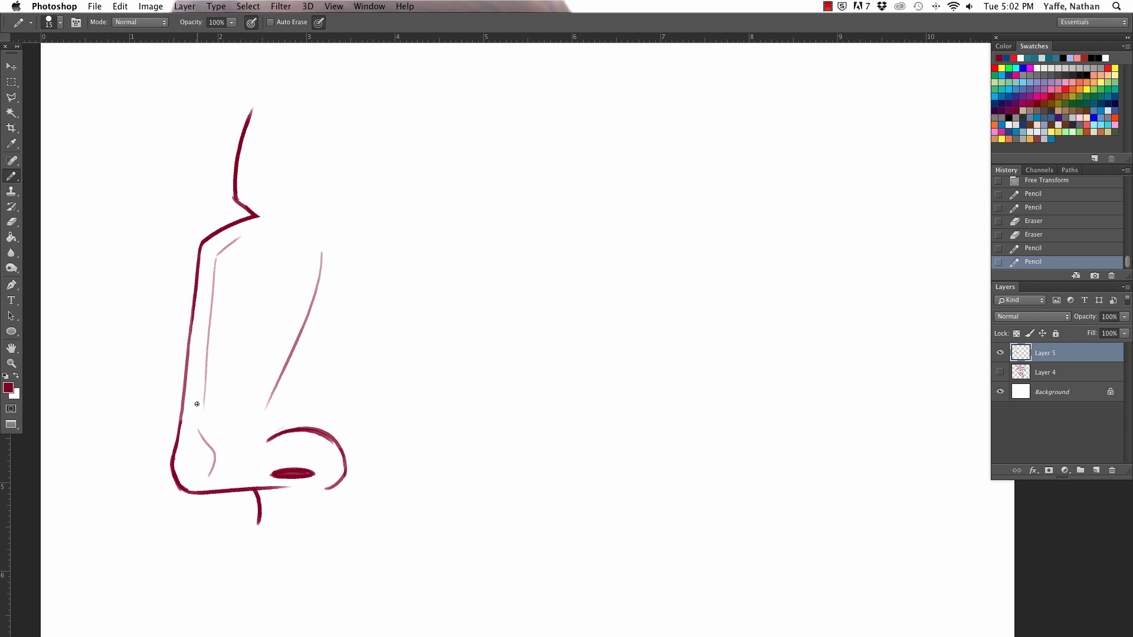
# Step: Start a front-view nose beside the profile with two angled-top bridge sides and a curved underside for the tip
pyautogui.moveTo(466, 209)
pyautogui.mouseDown()
pyautogui.moveTo(446, 226)
pyautogui.moveTo(447, 413)
pyautogui.mouseUp()
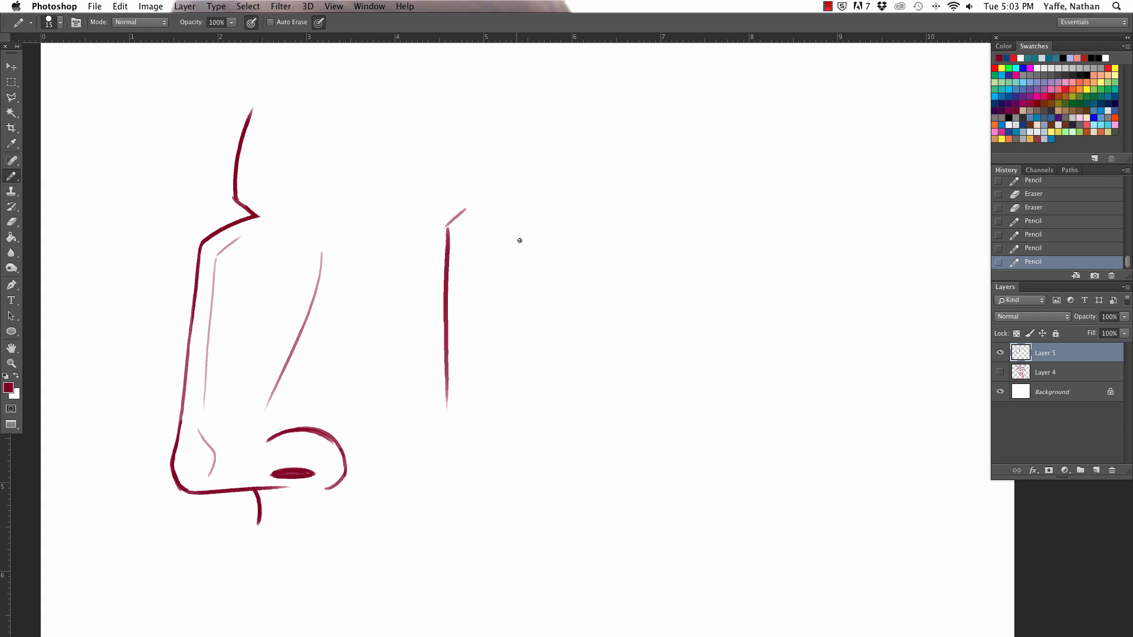
pyautogui.moveTo(499, 214)
pyautogui.mouseDown()
pyautogui.moveTo(520, 227)
pyautogui.moveTo(533, 414)
pyautogui.mouseUp()
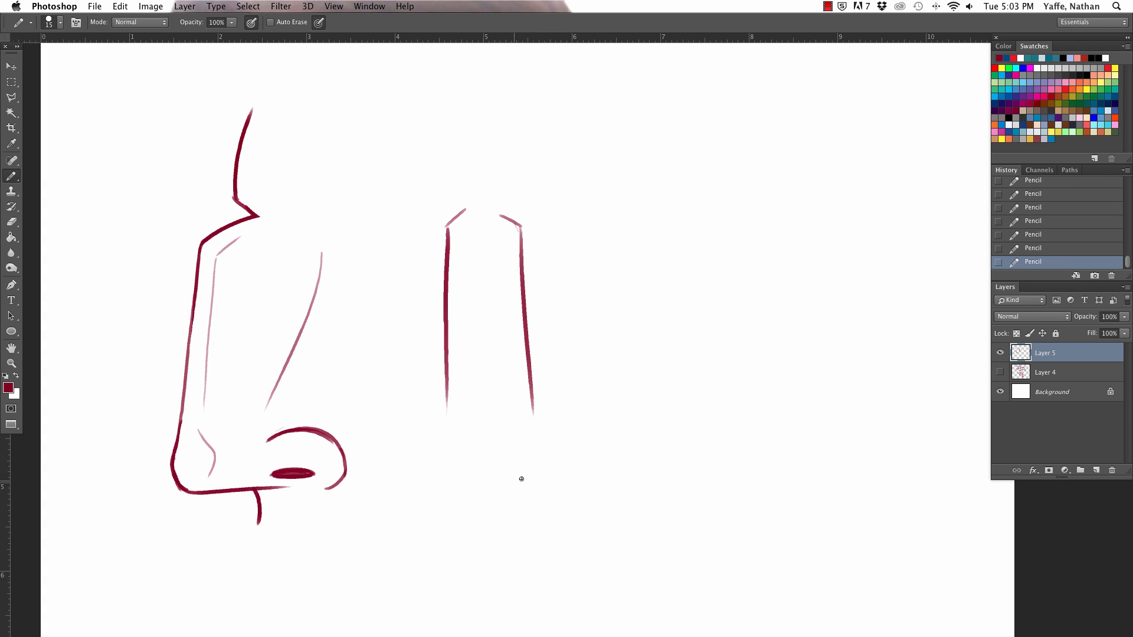
pyautogui.moveTo(457, 472); pyautogui.dragTo(533, 478)
pyautogui.press('super+z')
pyautogui.moveTo(454, 473)
pyautogui.mouseDown()
pyautogui.moveTo(499, 486)
pyautogui.moveTo(467, 484)
pyautogui.moveTo(544, 464)
pyautogui.mouseUp()
# Step: Add the upper edge of the front-view tip, both wings with dark nostrils, and light contour lines beside the bridge
pyautogui.moveTo(466, 430); pyautogui.dragTo(533, 435)
pyautogui.moveTo(466, 432)
pyautogui.mouseDown()
pyautogui.moveTo(400, 456)
pyautogui.moveTo(397, 482)
pyautogui.moveTo(446, 473)
pyautogui.moveTo(408, 489)
pyautogui.moveTo(422, 493)
pyautogui.mouseUp()
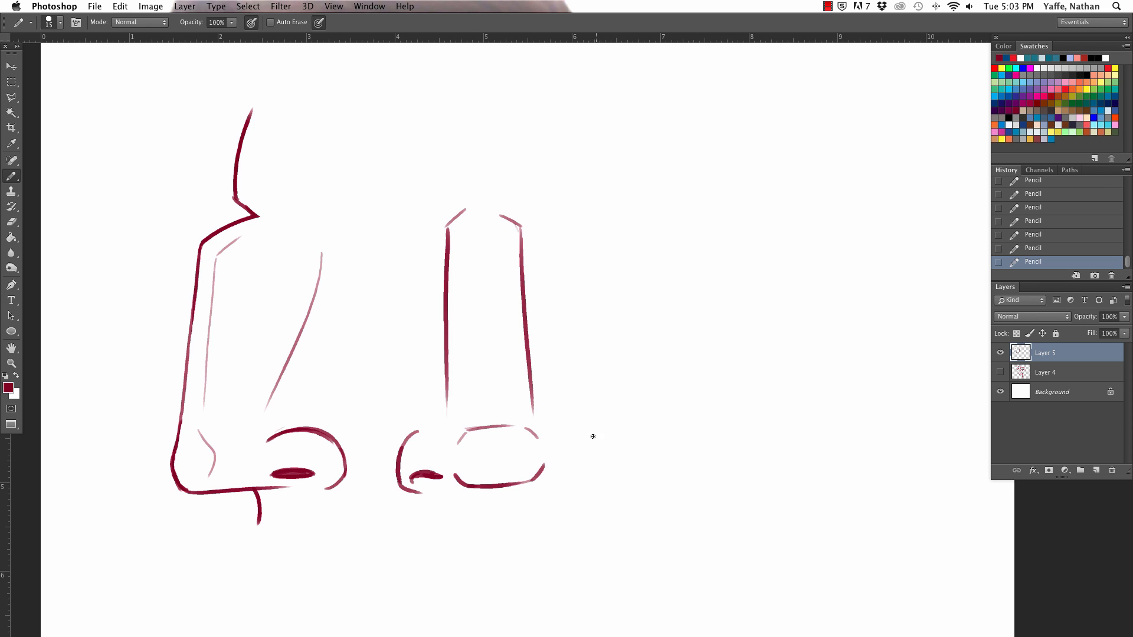
pyautogui.moveTo(559, 419)
pyautogui.mouseDown()
pyautogui.moveTo(584, 430)
pyautogui.moveTo(594, 456)
pyautogui.moveTo(568, 463)
pyautogui.moveTo(589, 470)
pyautogui.moveTo(593, 456)
pyautogui.mouseUp()
pyautogui.moveTo(554, 254); pyautogui.dragTo(540, 375)
pyautogui.moveTo(416, 274); pyautogui.dragTo(436, 365)
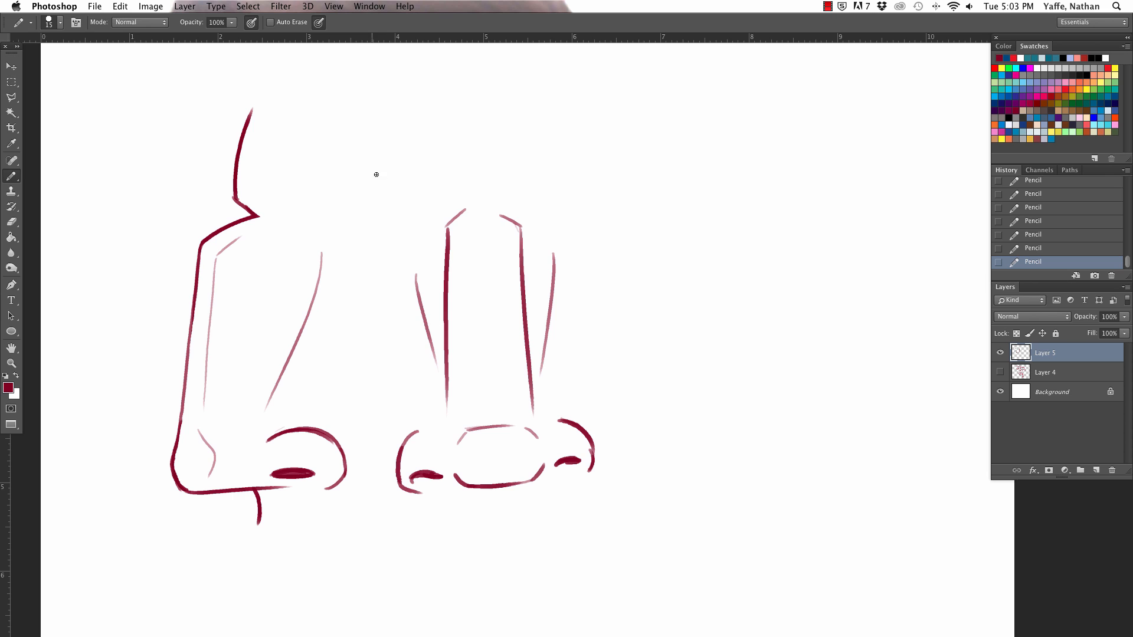
# Step: Draw brow strokes on both sides above the front-view nose and a short vertical crease between them
pyautogui.moveTo(364, 171); pyautogui.dragTo(433, 208)
pyautogui.press('super+t')
pyautogui.moveTo(346, 129)
pyautogui.mouseDown()
pyautogui.moveTo(343, 142)
pyautogui.moveTo(425, 210)
pyautogui.mouseUp()
pyautogui.moveTo(473, 153)
pyautogui.mouseDown()
pyautogui.moveTo(479, 198)
pyautogui.moveTo(604, 187)
pyautogui.mouseUp()
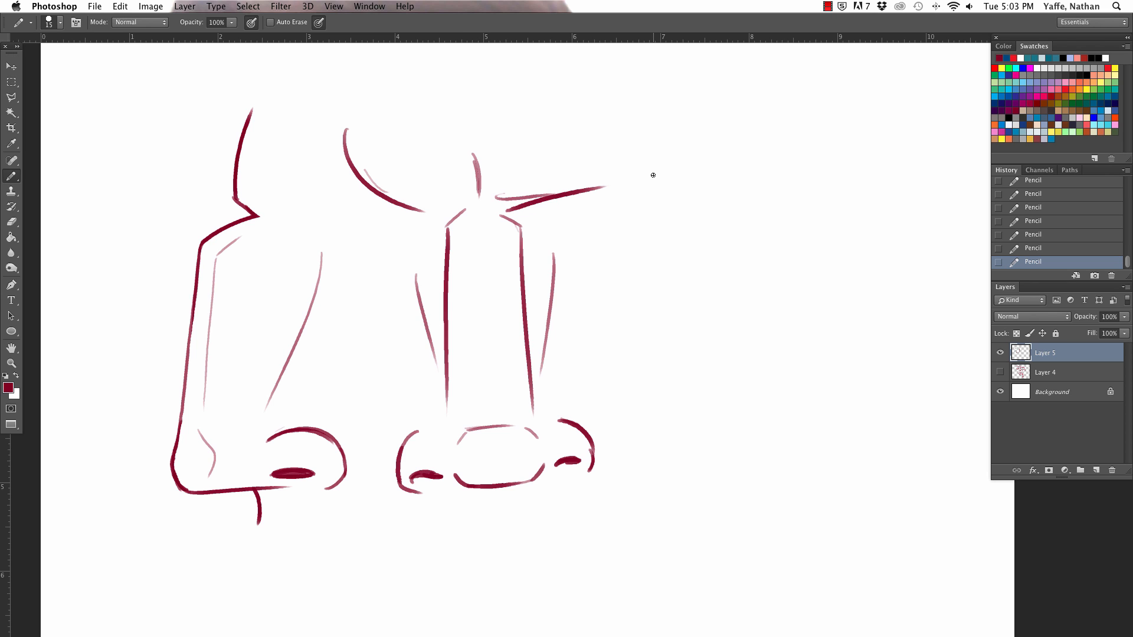
# Step: Erase the left brow curve and the doubled line at the right brow stroke of the front-view nose
pyautogui.moveTo(498, 201); pyautogui.dragTo(521, 193)
pyautogui.moveTo(390, 195)
pyautogui.mouseDown()
pyautogui.moveTo(352, 162)
pyautogui.moveTo(348, 135)
pyautogui.moveTo(402, 214)
pyautogui.moveTo(462, 214)
pyautogui.mouseUp()
pyautogui.press('super+z')
pyautogui.press('super+z')
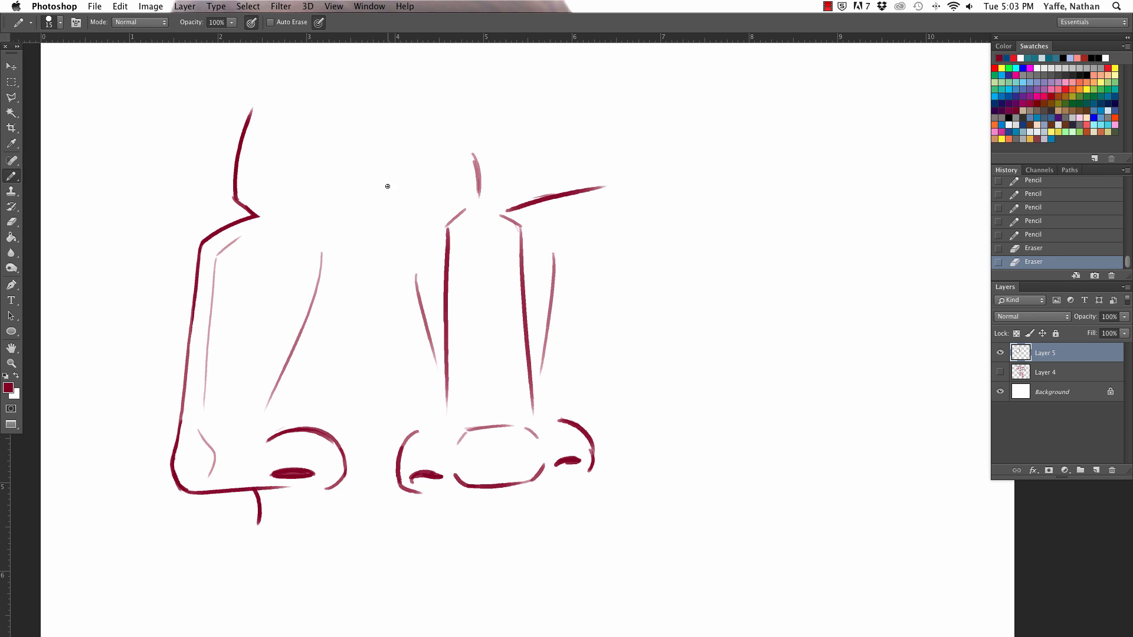
pyautogui.click(333, 189)
# Step: Erase the lower ends of the front-view bridge sides and redraw them flaring outward toward the nostril wings
pyautogui.moveTo(451, 392)
pyautogui.mouseDown()
pyautogui.moveTo(453, 361)
pyautogui.moveTo(447, 407)
pyautogui.mouseUp()
pyautogui.moveTo(532, 410); pyautogui.dragTo(527, 348)
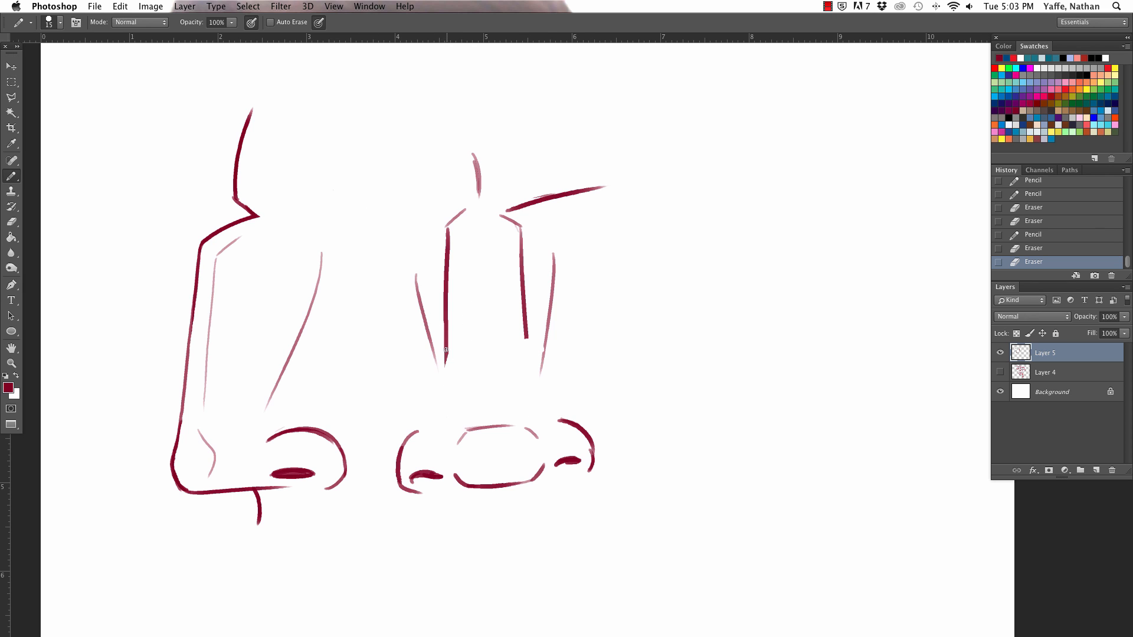
pyautogui.moveTo(446, 350); pyautogui.dragTo(440, 403)
pyautogui.moveTo(525, 332)
pyautogui.mouseDown()
pyautogui.moveTo(544, 398)
pyautogui.moveTo(564, 419)
pyautogui.mouseUp()
pyautogui.moveTo(442, 397); pyautogui.dragTo(437, 416)
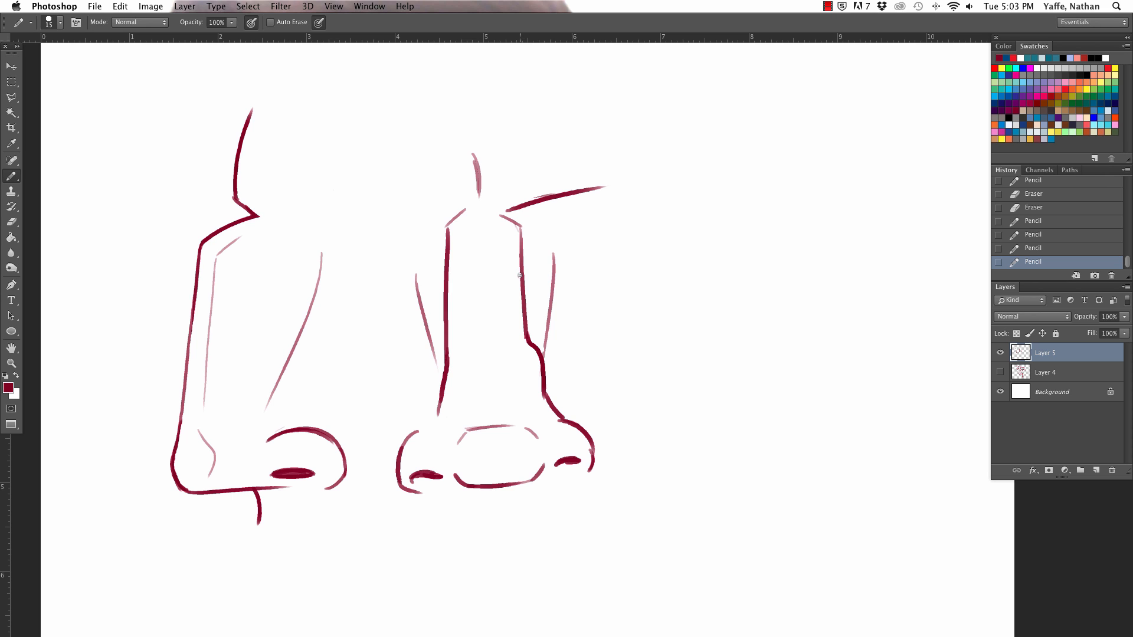
# Step: Erase the middle of the front-view nose's right bridge line and redraw it with an inward pinch
pyautogui.press('e')
pyautogui.moveTo(522, 277); pyautogui.dragTo(523, 314)
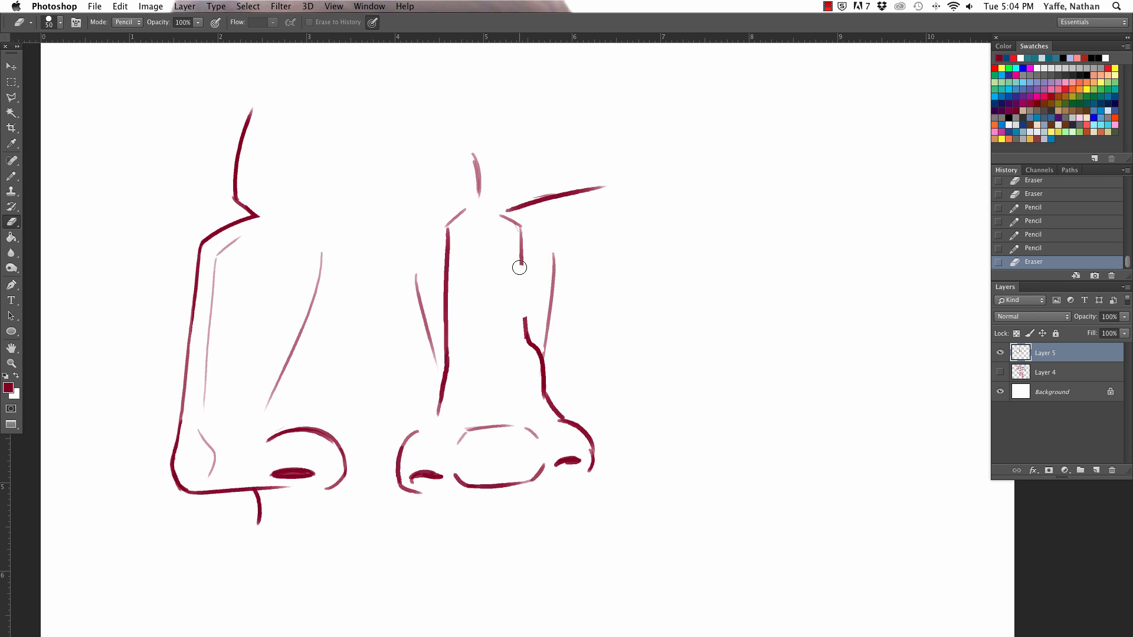
pyautogui.press('b')
pyautogui.moveTo(520, 266)
pyautogui.mouseDown()
pyautogui.moveTo(510, 295)
pyautogui.moveTo(533, 377)
pyautogui.moveTo(526, 338)
pyautogui.mouseUp()
pyautogui.press('e')
pyautogui.press('b')
# Step: Rework the middle of the front-view nose's left bridge line into an inward pinch mirroring the right side
pyautogui.moveTo(446, 262)
pyautogui.mouseDown()
pyautogui.moveTo(447, 350)
pyautogui.moveTo(451, 338)
pyautogui.mouseUp()
pyautogui.press('b')
pyautogui.press('super+z')
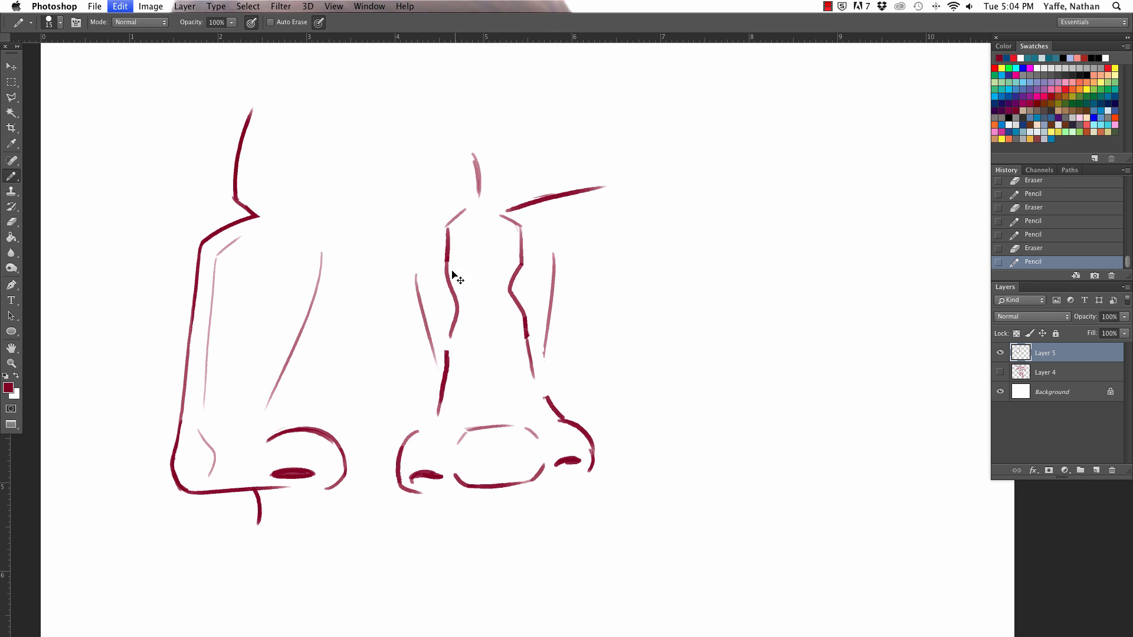
pyautogui.moveTo(447, 259); pyautogui.dragTo(450, 354)
pyautogui.press('e')
pyautogui.press('b')
pyautogui.press('e')
pyautogui.moveTo(451, 282); pyautogui.dragTo(458, 322)
pyautogui.press('b')
pyautogui.press('a')
pyautogui.press('b')
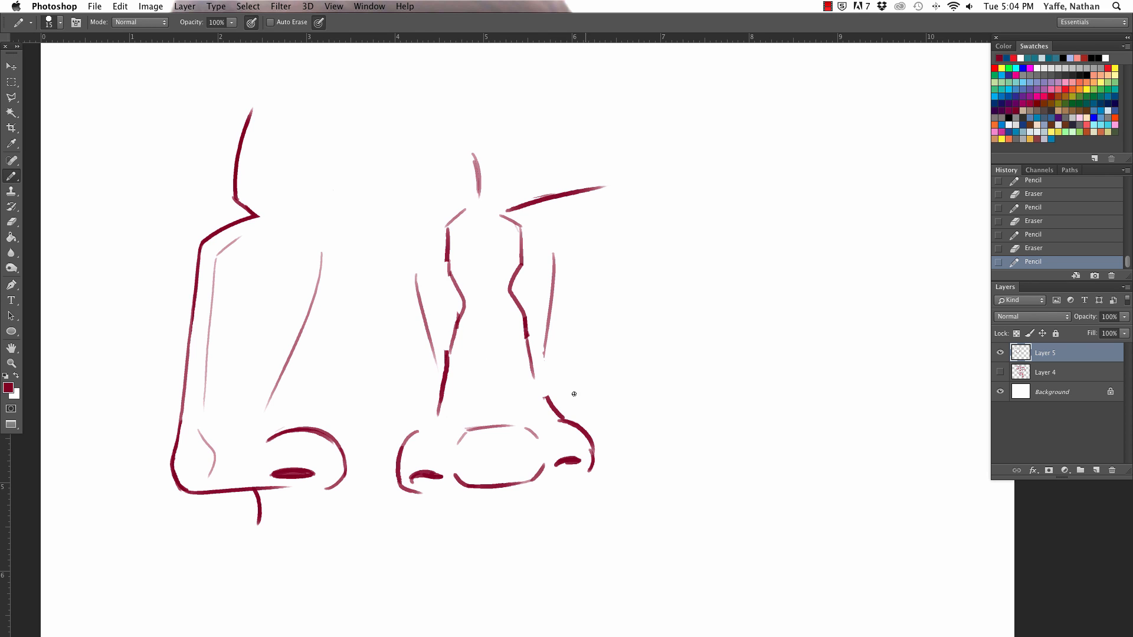
# Step: Clean up and restate the inward pinch in the left bridge line of the front-view nose
pyautogui.press('e')
pyautogui.press('b')
pyautogui.moveTo(452, 278); pyautogui.dragTo(458, 319)
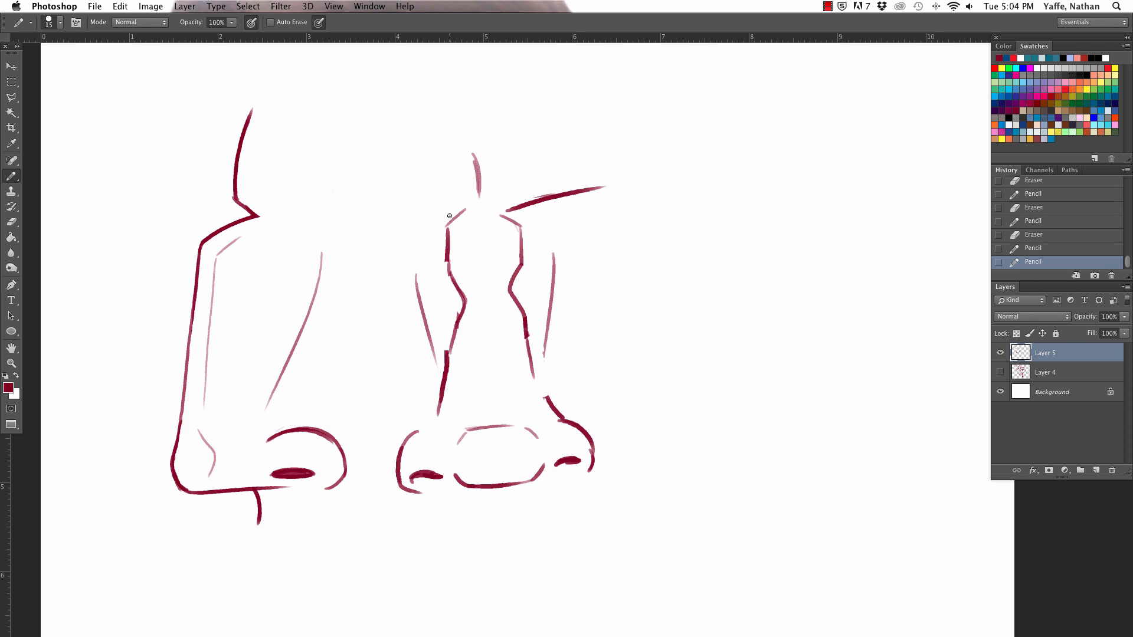
# Step: Scale both nose drawings down together into the upper-left part of the canvas
pyautogui.press('super+minus')
pyautogui.press('super+minus')
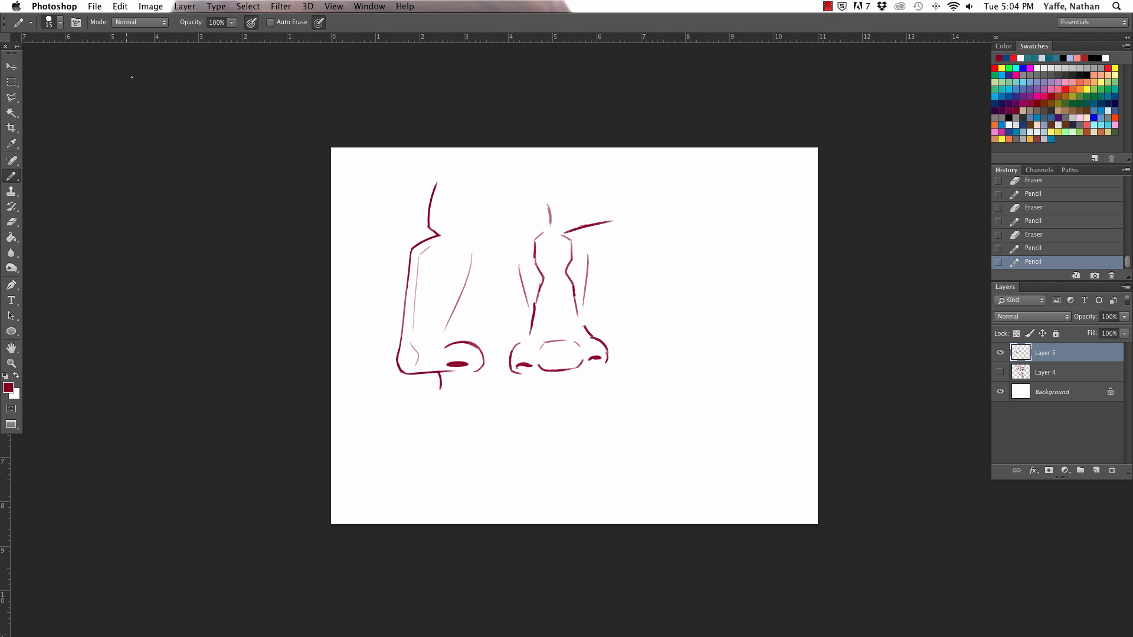
pyautogui.press('v')
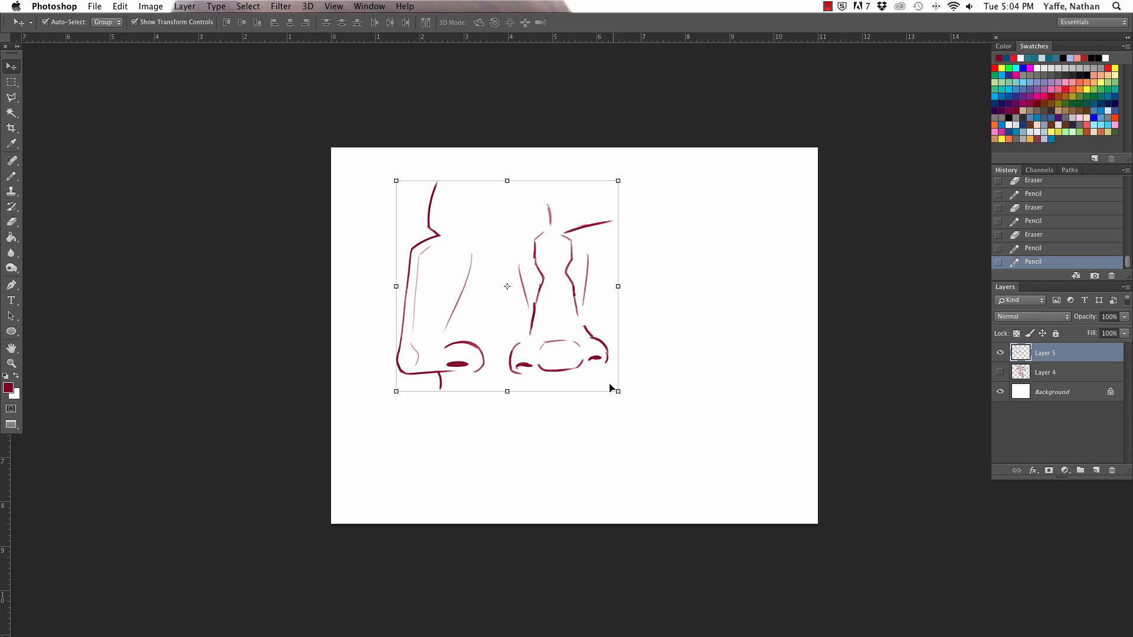
pyautogui.moveTo(589, 381); pyautogui.dragTo(478, 304)
pyautogui.press('Return')
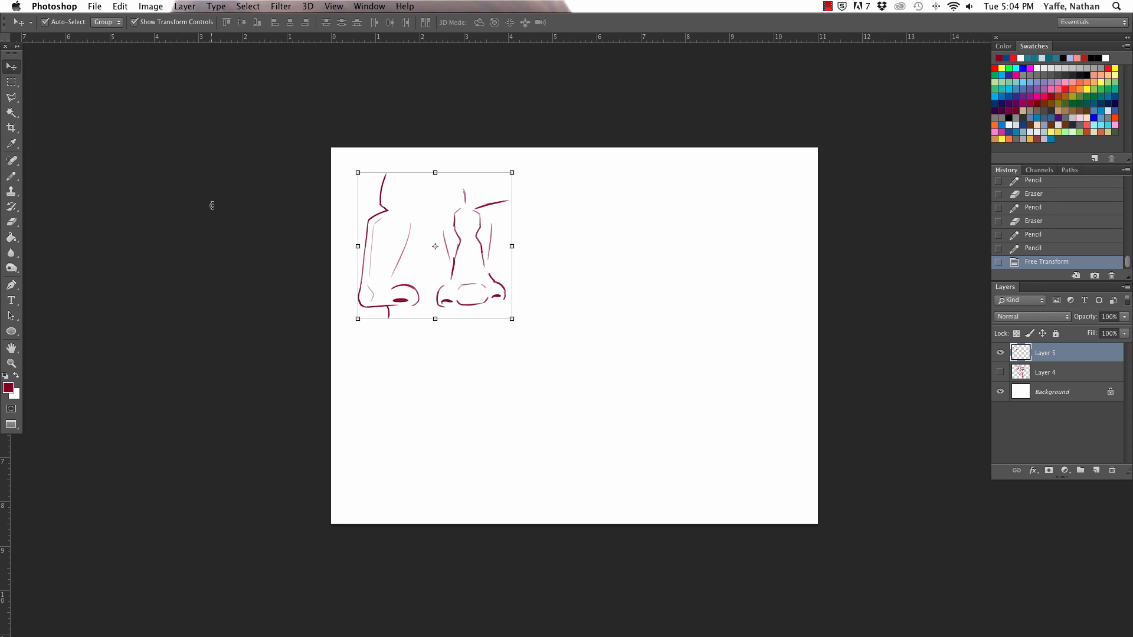
# Step: Start a second profile nose on the empty canvas right of the front view with a short brow stroke and a rounded bridge curve
pyautogui.click(11, 176)
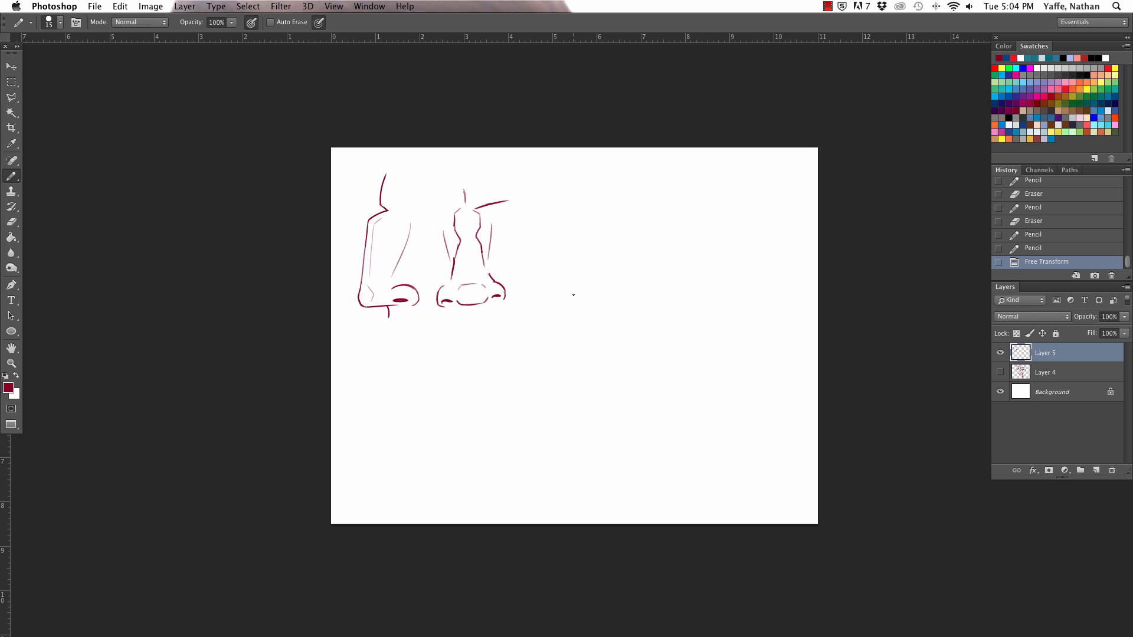
pyautogui.press('super+equal')
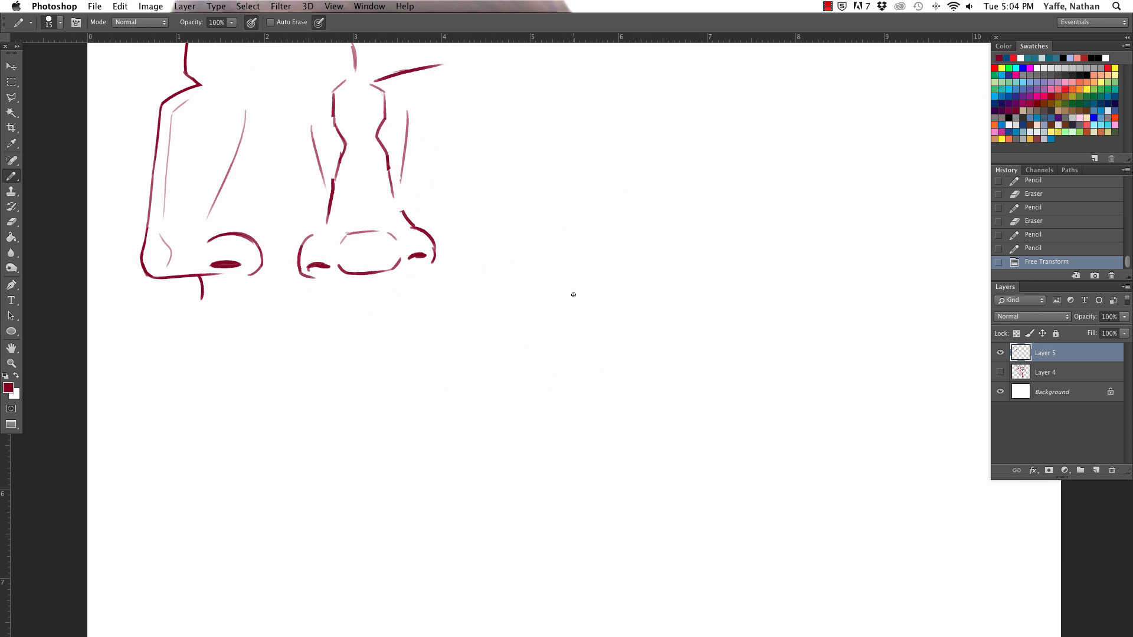
pyautogui.hscroll(5, 572, 295)
pyautogui.scroll(3, 572, 295)
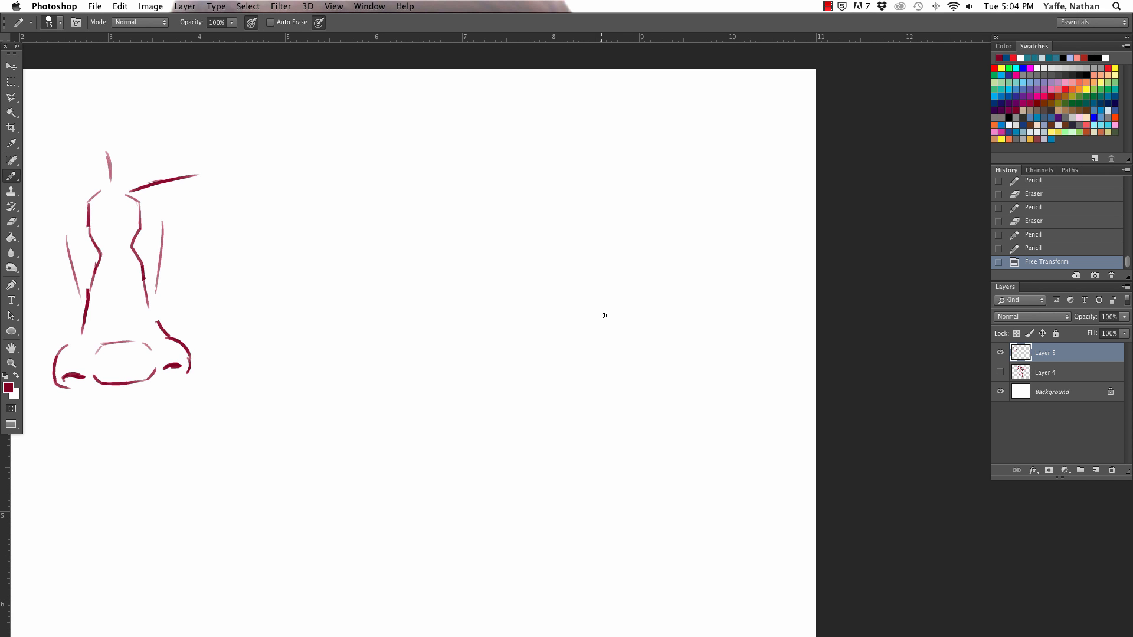
pyautogui.moveTo(488, 332); pyautogui.dragTo(639, 337)
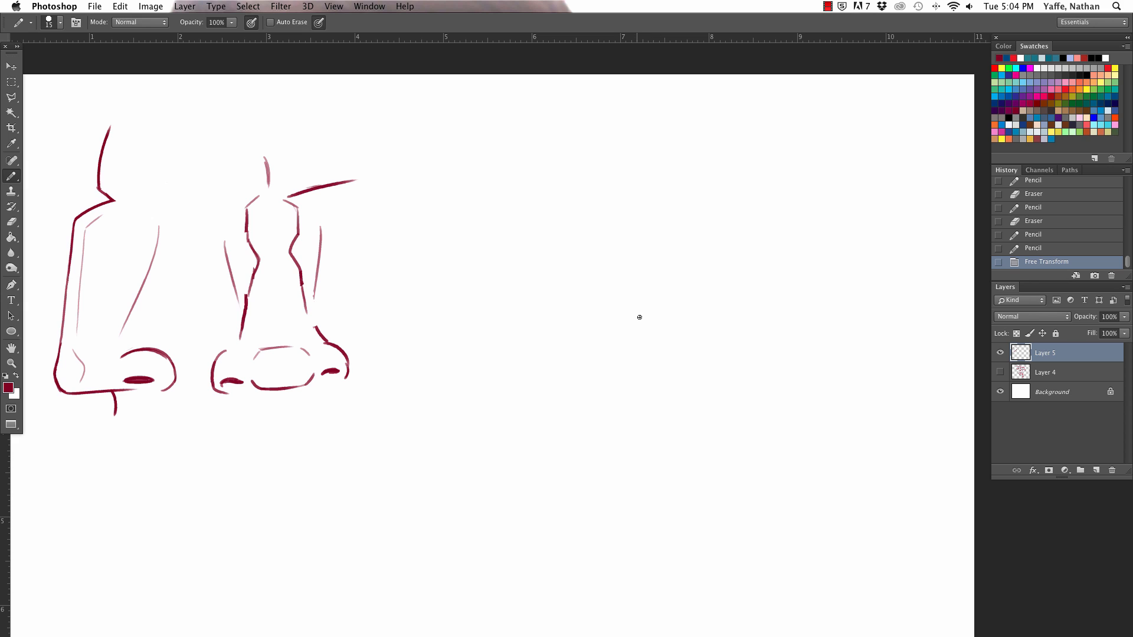
pyautogui.press('a')
pyautogui.press('b')
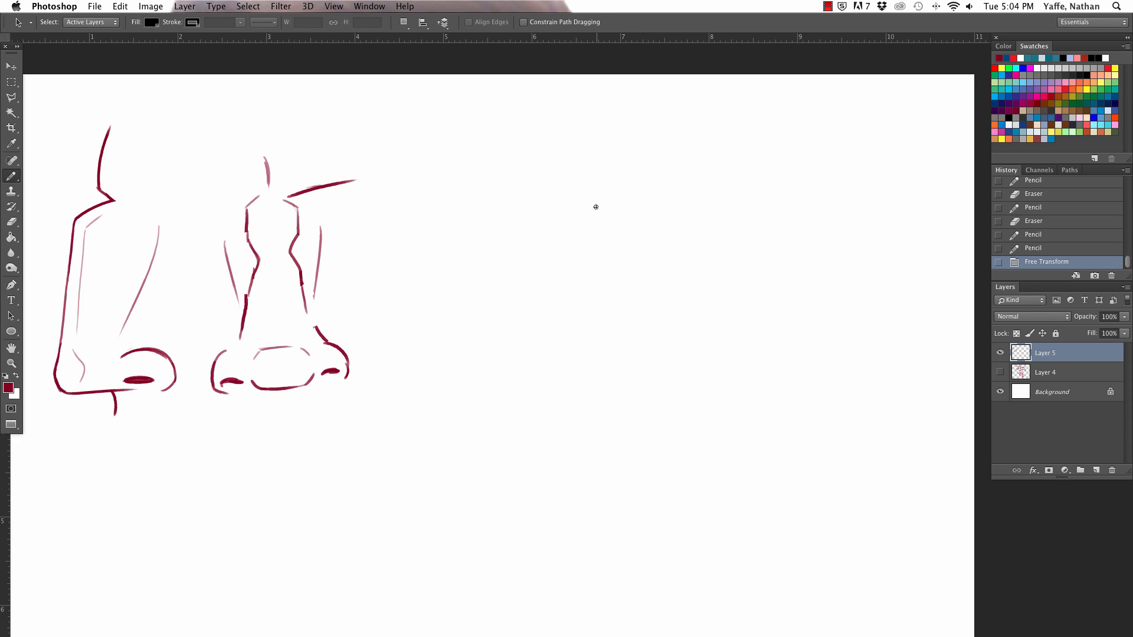
pyautogui.moveTo(563, 164)
pyautogui.mouseDown()
pyautogui.moveTo(568, 189)
pyautogui.moveTo(537, 247)
pyautogui.mouseUp()
pyautogui.press('super+z')
pyautogui.moveTo(567, 188); pyautogui.dragTo(527, 258)
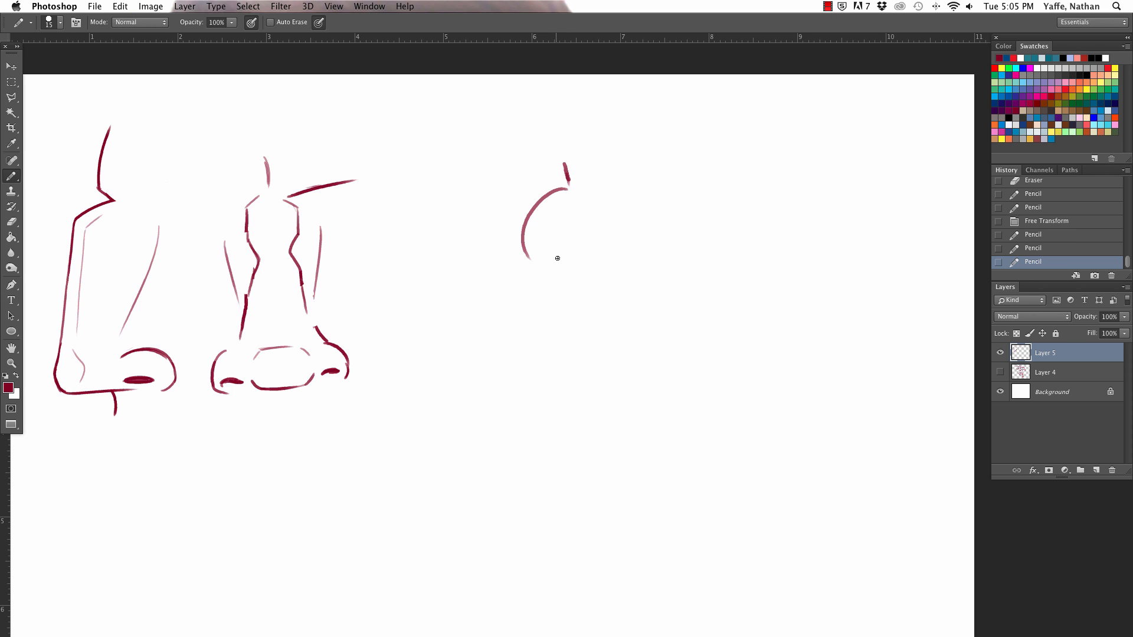
# Step: Thicken the rounded bridge curve and rework the brow stroke into a curve meeting it at a sharp notch
pyautogui.moveTo(541, 200); pyautogui.dragTo(527, 260)
pyautogui.moveTo(569, 181)
pyautogui.mouseDown()
pyautogui.moveTo(560, 190)
pyautogui.moveTo(570, 184)
pyautogui.mouseUp()
pyautogui.press('e')
pyautogui.press('b')
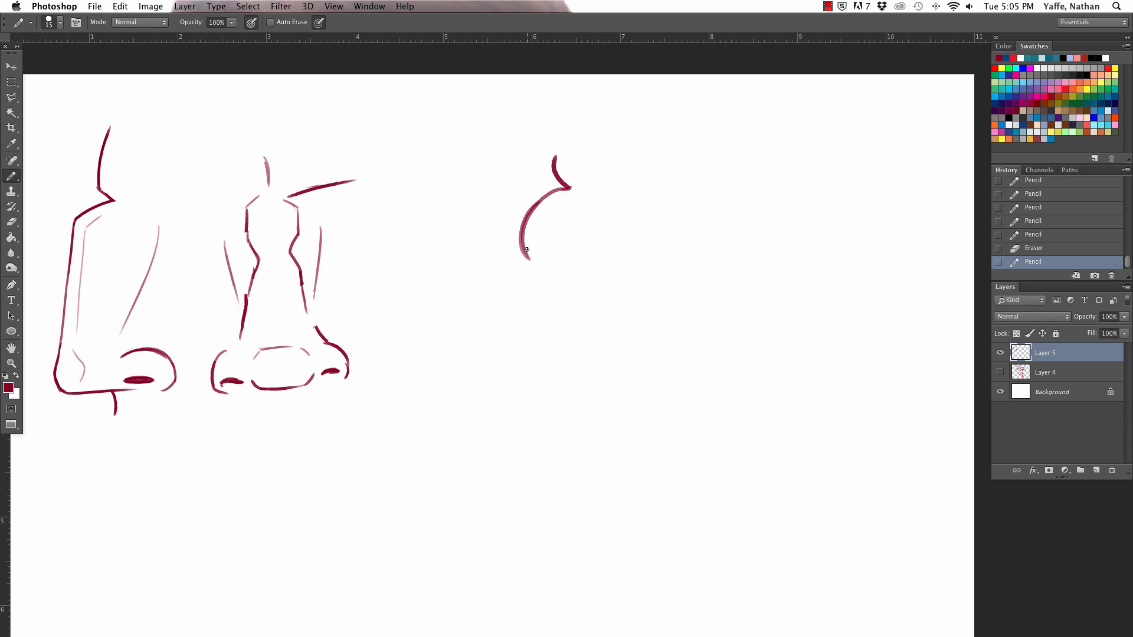
# Step: Draw the nostril wing arc and nostril of the round profile nose, and trim the nostril's front end
pyautogui.moveTo(523, 253)
pyautogui.mouseDown()
pyautogui.moveTo(544, 272)
pyautogui.moveTo(523, 255)
pyautogui.moveTo(541, 267)
pyautogui.moveTo(593, 240)
pyautogui.moveTo(564, 266)
pyautogui.mouseUp()
pyautogui.moveTo(554, 172)
pyautogui.mouseDown()
pyautogui.moveTo(575, 191)
pyautogui.moveTo(533, 208)
pyautogui.moveTo(522, 242)
pyautogui.moveTo(531, 264)
pyautogui.moveTo(566, 238)
pyautogui.moveTo(586, 264)
pyautogui.mouseUp()
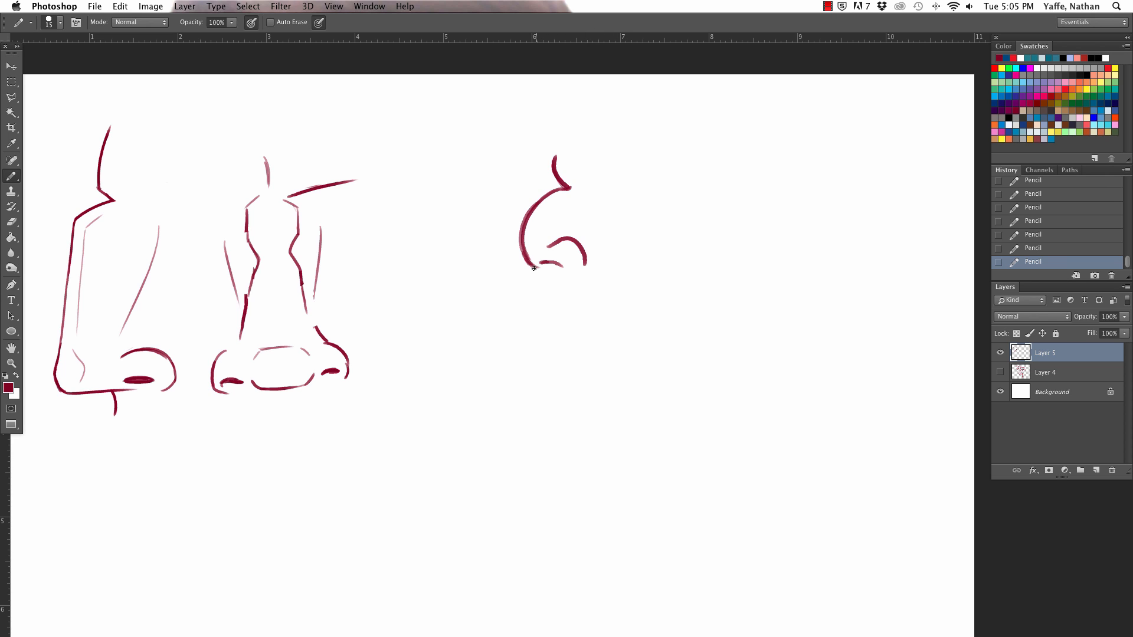
pyautogui.press('e')
pyautogui.moveTo(540, 264)
pyautogui.mouseDown()
pyautogui.moveTo(585, 258)
pyautogui.moveTo(557, 241)
pyautogui.moveTo(552, 265)
pyautogui.mouseUp()
pyautogui.press('b')
# Step: Close the underside of the round profile nose and add a short curved upper-lip stroke below it
pyautogui.press('e')
pyautogui.press('b')
pyautogui.moveTo(537, 268)
pyautogui.mouseDown()
pyautogui.moveTo(580, 261)
pyautogui.moveTo(548, 271)
pyautogui.moveTo(542, 297)
pyautogui.mouseUp()
pyautogui.press('super+z')
pyautogui.press('e')
pyautogui.press('b')
pyautogui.press('super+z')
# Step: Thicken the outer contour of the round profile nose from the brow along the bridge to the underside
pyautogui.moveTo(554, 157); pyautogui.dragTo(558, 191)
pyautogui.moveTo(523, 247)
pyautogui.mouseDown()
pyautogui.moveTo(526, 216)
pyautogui.moveTo(566, 188)
pyautogui.mouseUp()
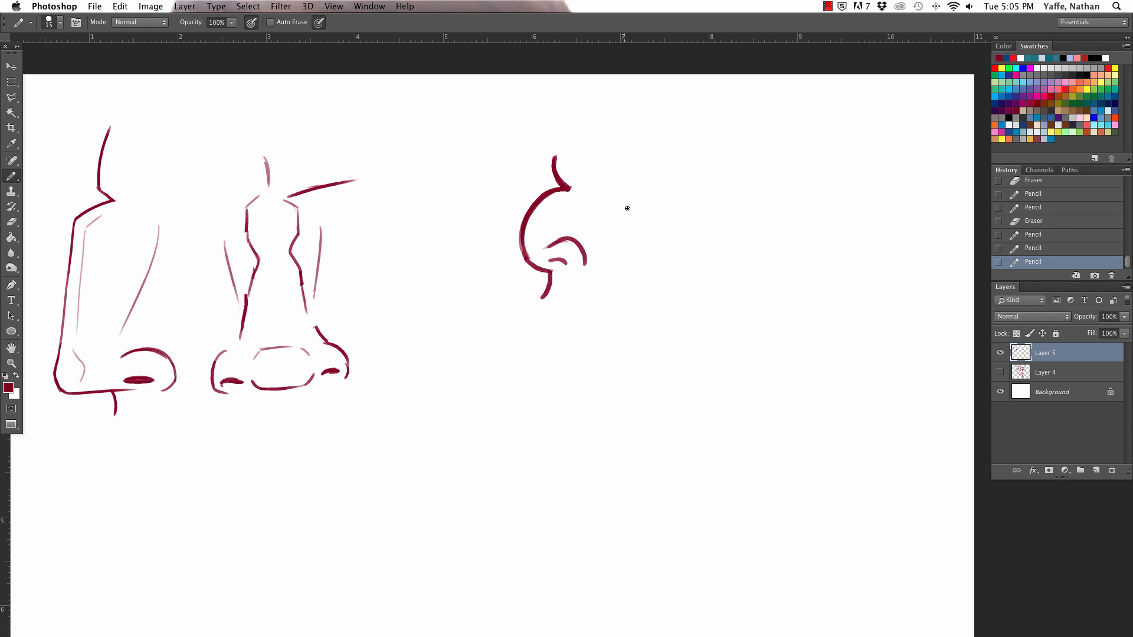
pyautogui.moveTo(526, 247); pyautogui.dragTo(550, 271)
# Step: Sketch a plain brow, rounded nose and lip contour in heavy line beside the round profile nose
pyautogui.moveTo(671, 135)
pyautogui.mouseDown()
pyautogui.moveTo(685, 166)
pyautogui.moveTo(676, 247)
pyautogui.mouseUp()
pyautogui.press('super+z')
pyautogui.moveTo(669, 129)
pyautogui.mouseDown()
pyautogui.moveTo(688, 165)
pyautogui.moveTo(669, 207)
pyautogui.moveTo(709, 240)
pyautogui.moveTo(676, 278)
pyautogui.mouseUp()
pyautogui.moveTo(668, 131); pyautogui.dragTo(699, 253)
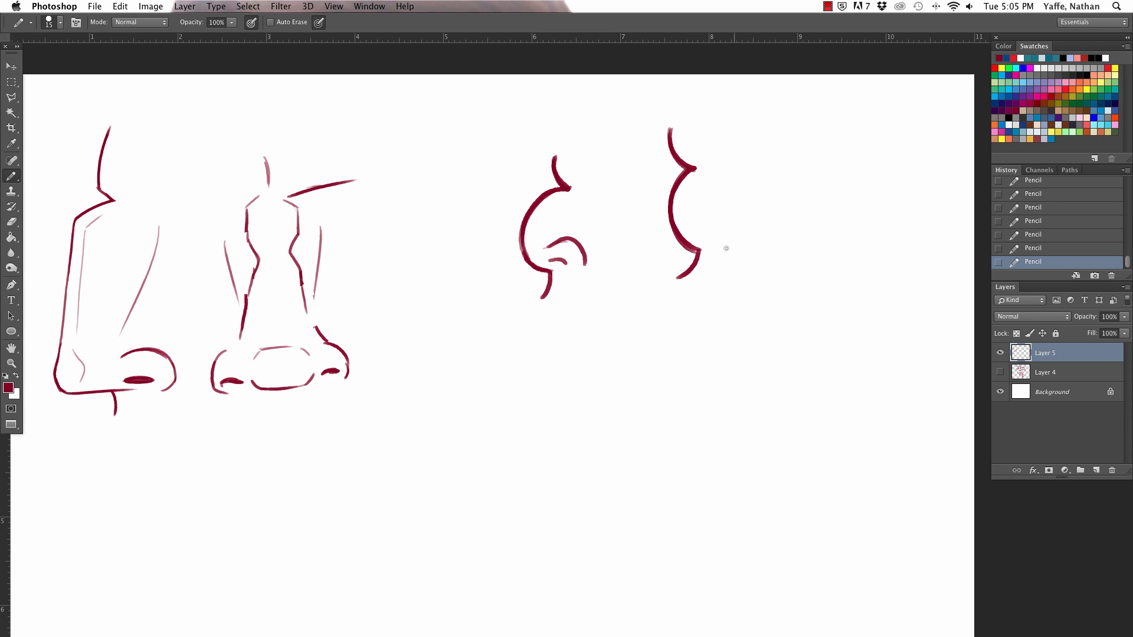
# Step: Delete the plain nose contour beside the round profile nose and clear the selection
pyautogui.press('a')
pyautogui.press('m')
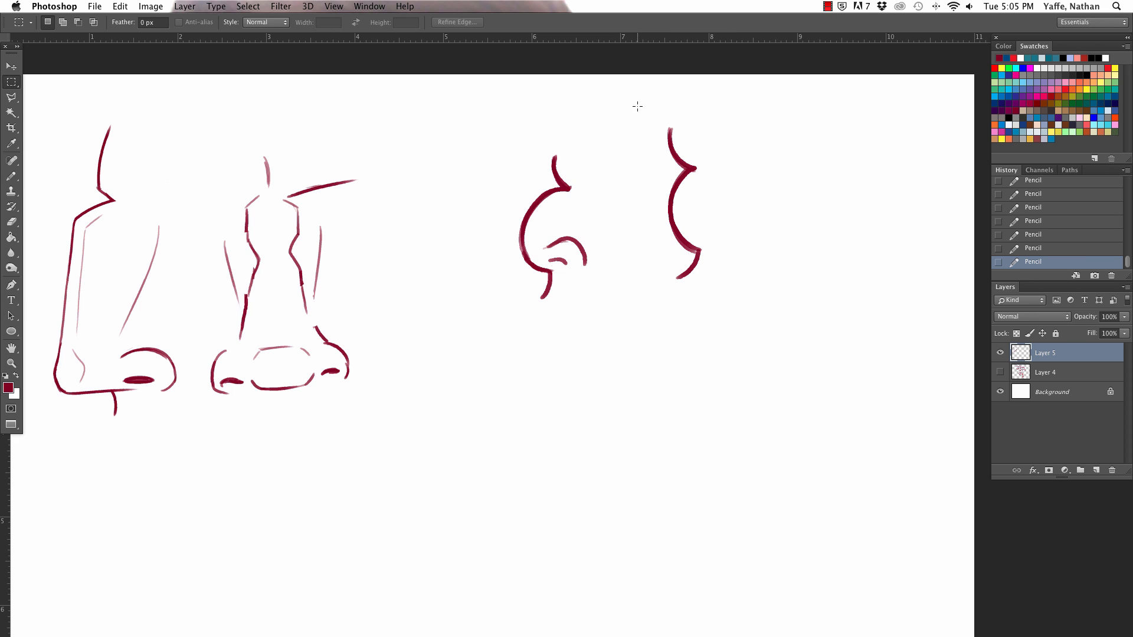
pyautogui.moveTo(639, 107); pyautogui.dragTo(711, 316)
pyautogui.press('Delete')
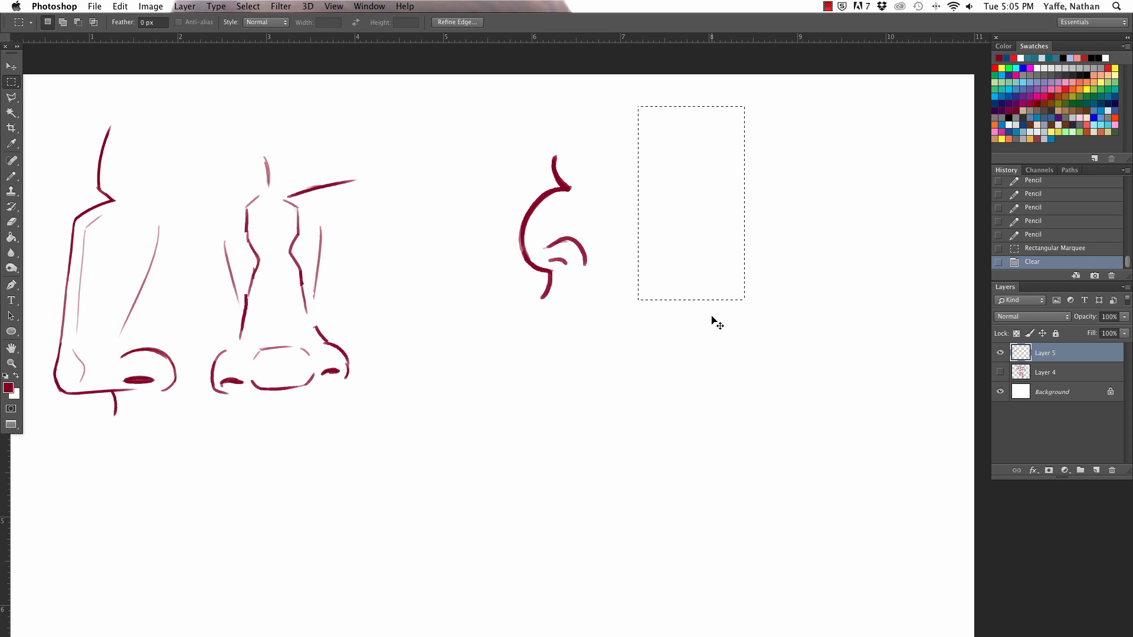
pyautogui.press('super+d')
# Step: Draw three horizontal lines of varying weight with a small rounded nose profile across their ends
pyautogui.press('a')
pyautogui.press('b')
pyautogui.moveTo(699, 155); pyautogui.dragTo(820, 154)
pyautogui.moveTo(696, 175); pyautogui.dragTo(828, 175)
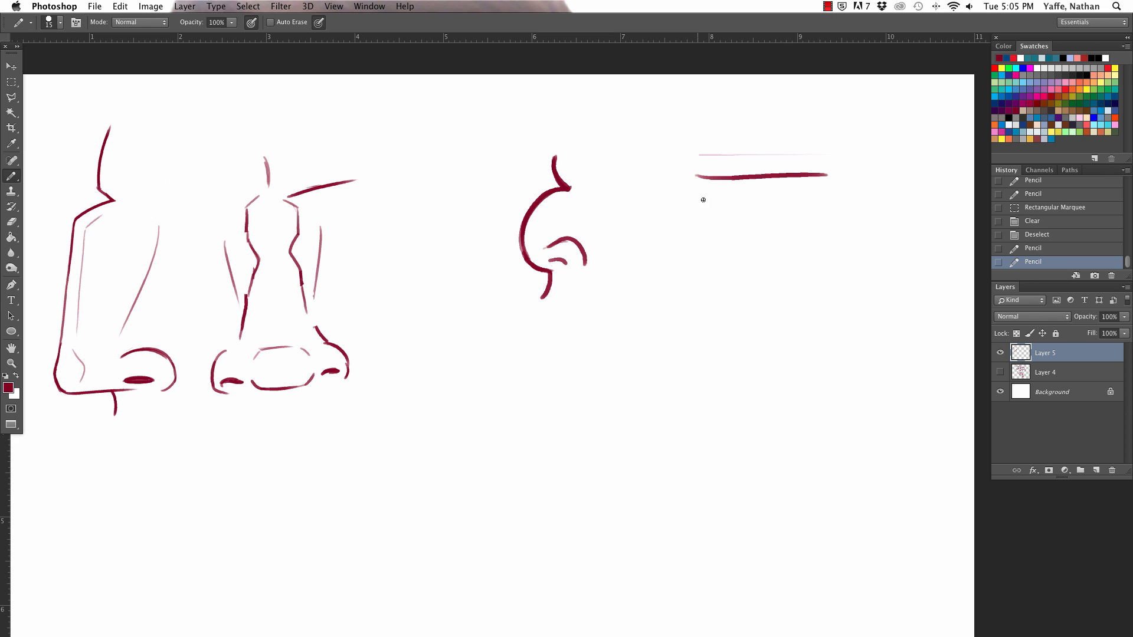
pyautogui.moveTo(694, 202); pyautogui.dragTo(815, 203)
pyautogui.moveTo(712, 143)
pyautogui.mouseDown()
pyautogui.moveTo(708, 174)
pyautogui.moveTo(750, 221)
pyautogui.mouseUp()
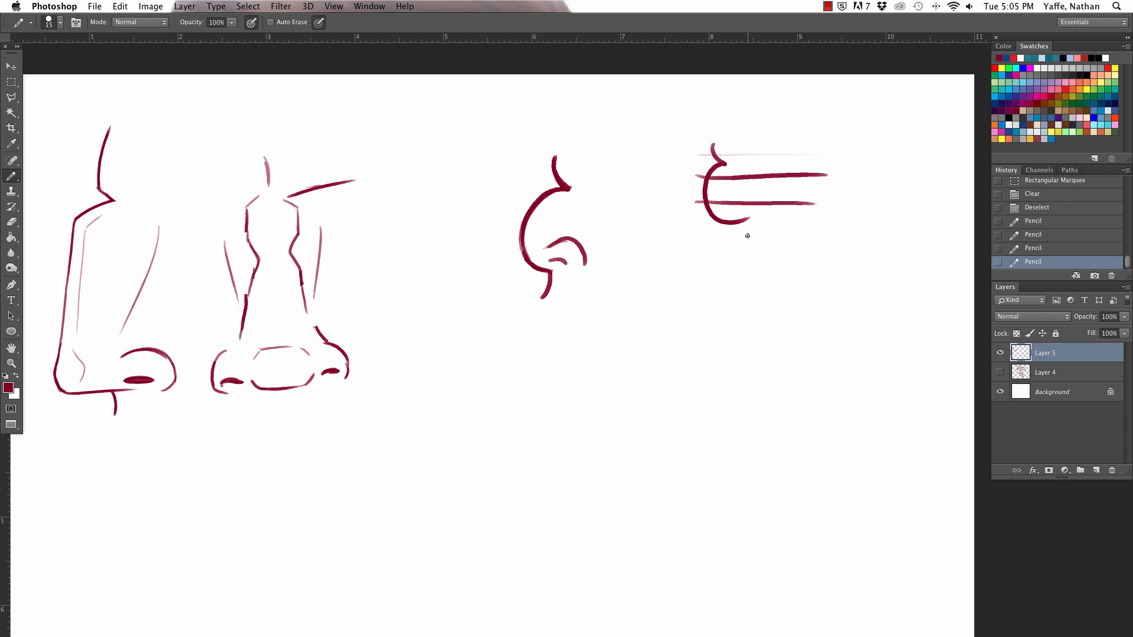
pyautogui.press('super+z')
pyautogui.moveTo(719, 143)
pyautogui.mouseDown()
pyautogui.moveTo(708, 166)
pyautogui.moveTo(723, 214)
pyautogui.mouseUp()
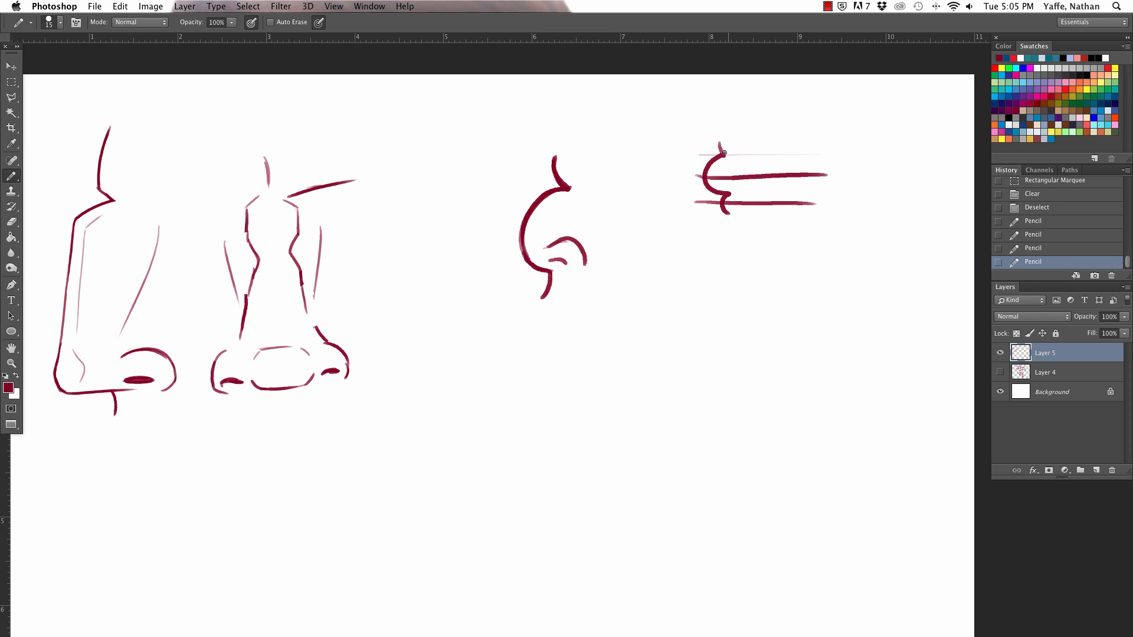
# Step: Delete the horizontal lines together with the small profile sketch and clear the selection
pyautogui.press('a')
pyautogui.moveTo(661, 125); pyautogui.dragTo(847, 221)
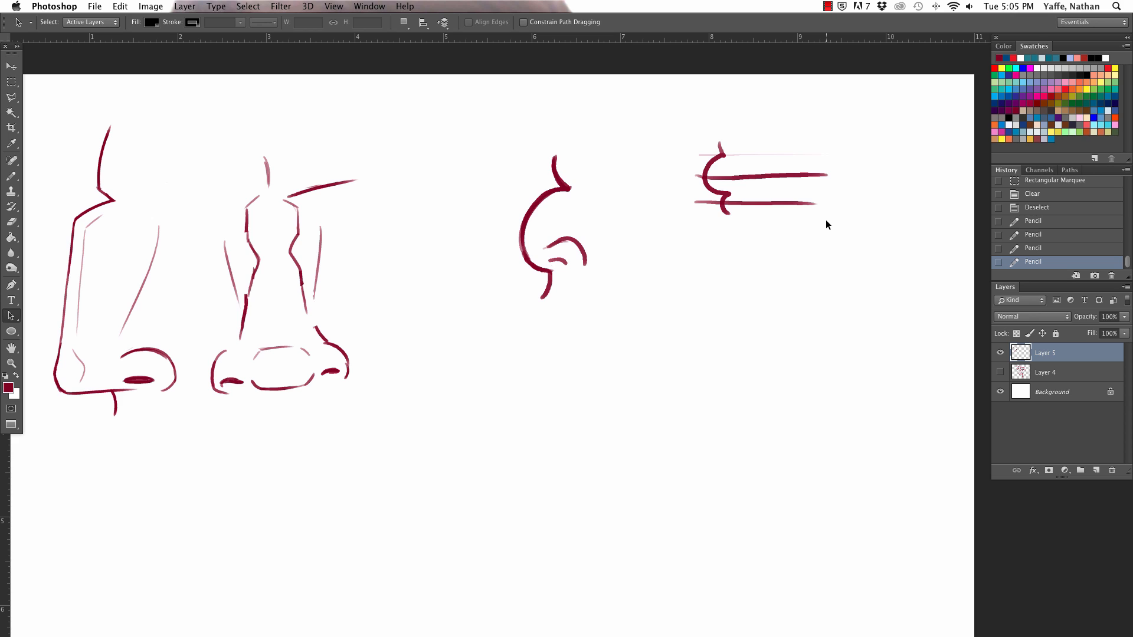
pyautogui.press('m')
pyautogui.moveTo(683, 129); pyautogui.dragTo(847, 223)
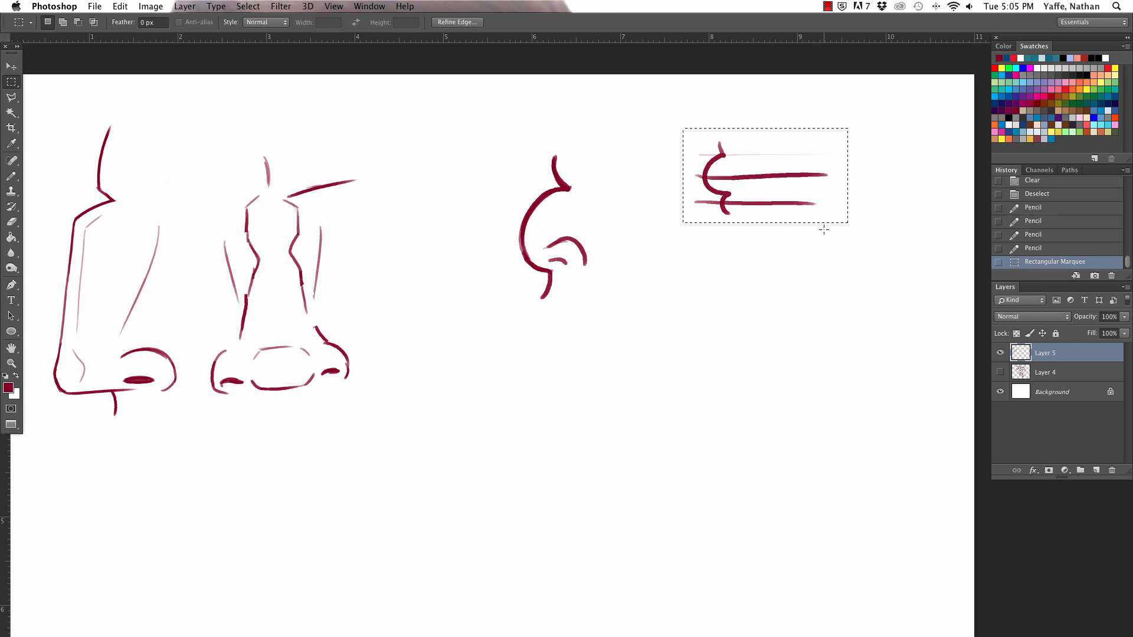
pyautogui.press('Delete')
pyautogui.press('super+d')
# Step: Lightly erase the top of the round profile nose's nostril wing and touch up its rear end
pyautogui.press('e')
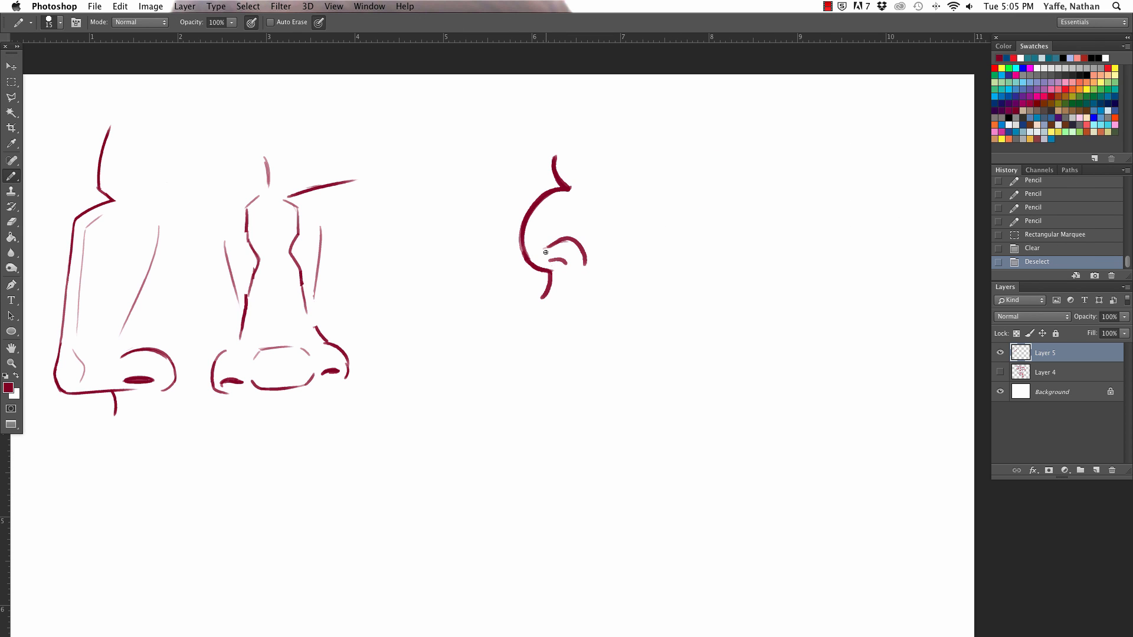
pyautogui.click(563, 245)
pyautogui.press('b')
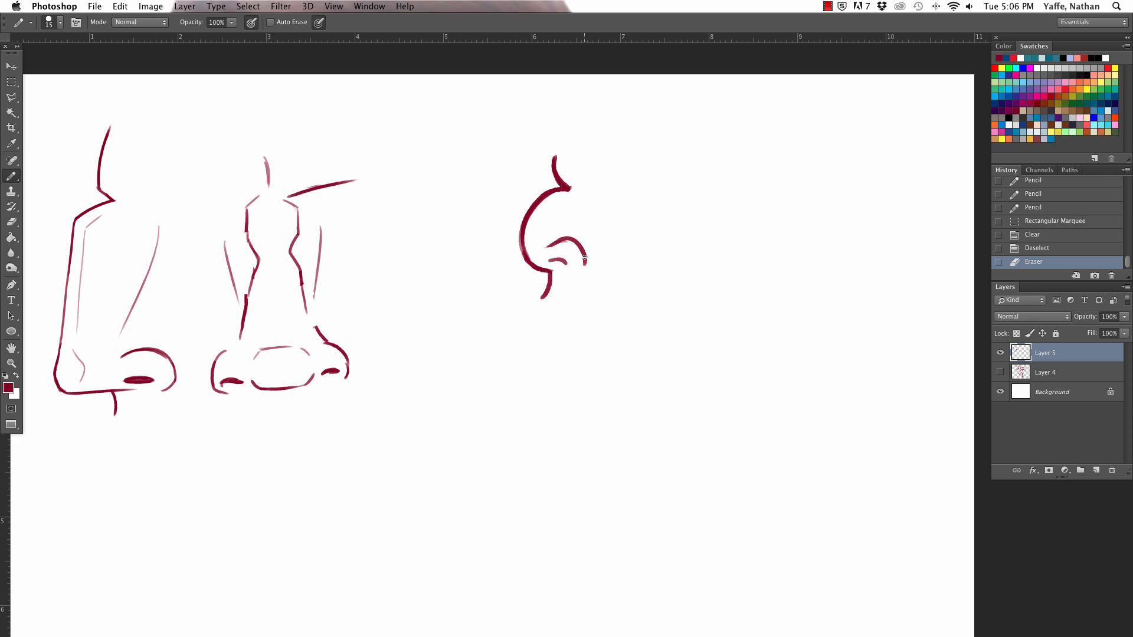
pyautogui.moveTo(583, 255); pyautogui.dragTo(583, 260)
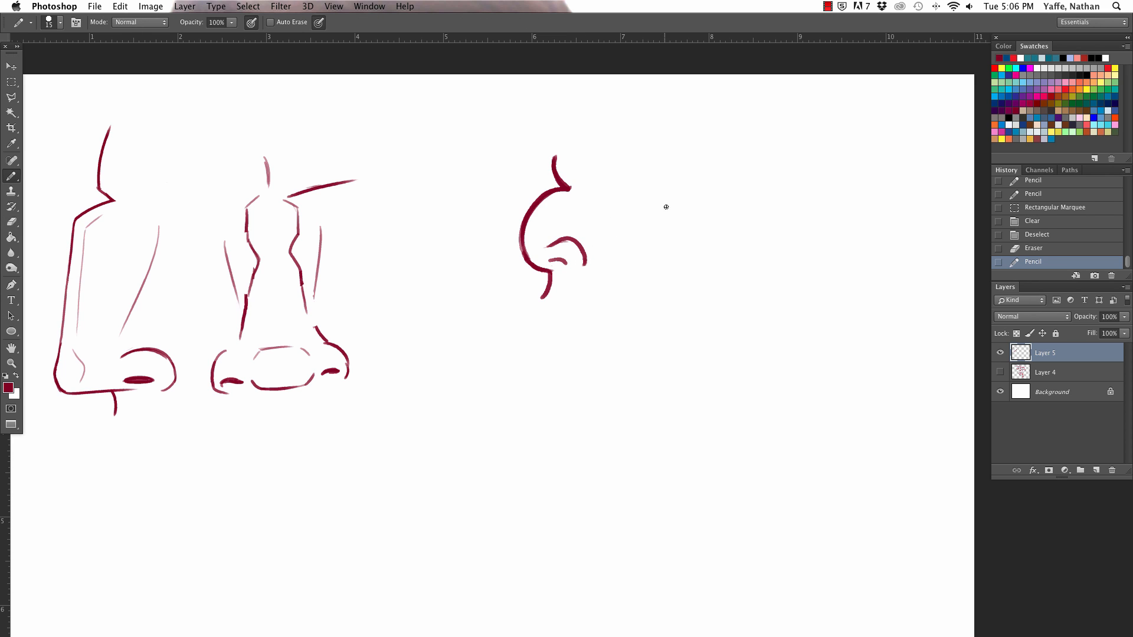
# Step: Draw the curved sides and bottom arc of a ball-shaped front-view nose beside the round profile
pyautogui.moveTo(672, 201); pyautogui.dragTo(668, 255)
pyautogui.press('super+z')
pyautogui.moveTo(674, 196)
pyautogui.mouseDown()
pyautogui.moveTo(657, 220)
pyautogui.moveTo(664, 255)
pyautogui.mouseUp()
pyautogui.moveTo(706, 203)
pyautogui.mouseDown()
pyautogui.moveTo(729, 232)
pyautogui.moveTo(721, 248)
pyautogui.mouseUp()
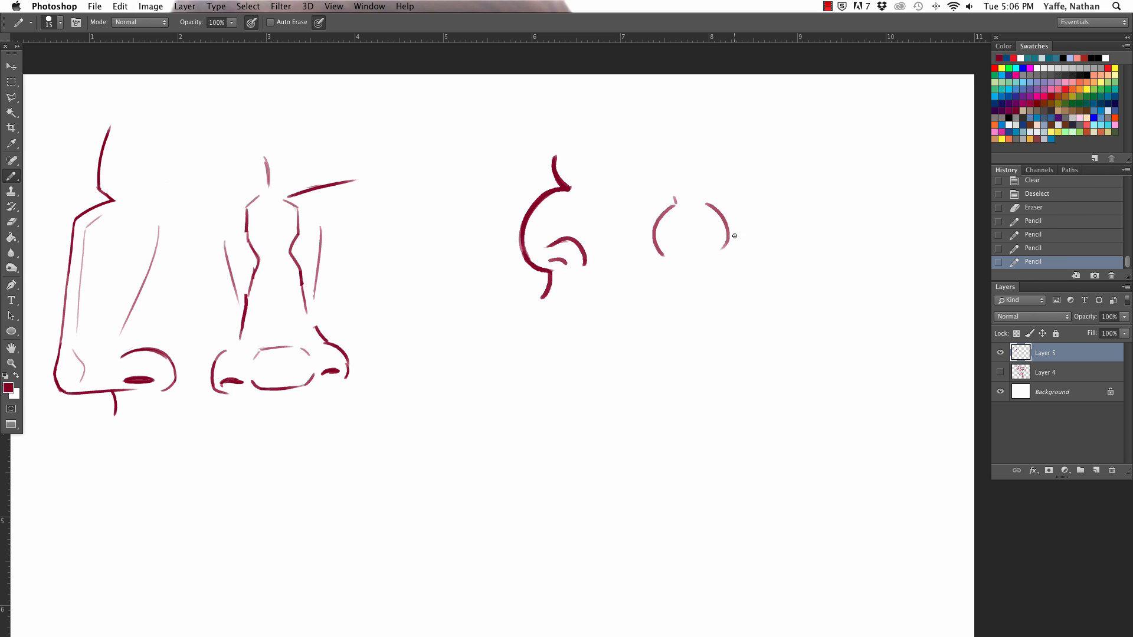
pyautogui.press('super+z')
pyautogui.moveTo(710, 205)
pyautogui.mouseDown()
pyautogui.moveTo(718, 256)
pyautogui.moveTo(689, 271)
pyautogui.moveTo(708, 259)
pyautogui.moveTo(699, 270)
pyautogui.moveTo(710, 260)
pyautogui.moveTo(661, 270)
pyautogui.mouseUp()
# Step: Clean up the gaps in the ball nose and add a small rounded nostril wing on each side
pyautogui.press('e')
pyautogui.press('b')
pyautogui.press('e')
pyautogui.press('b')
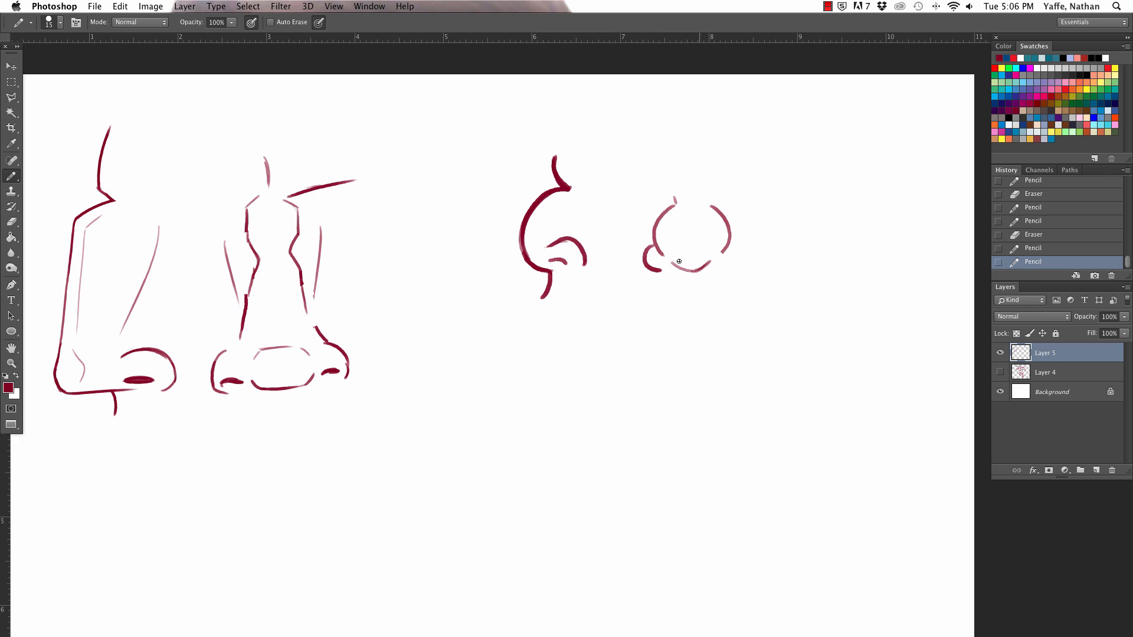
pyautogui.moveTo(722, 248); pyautogui.dragTo(717, 269)
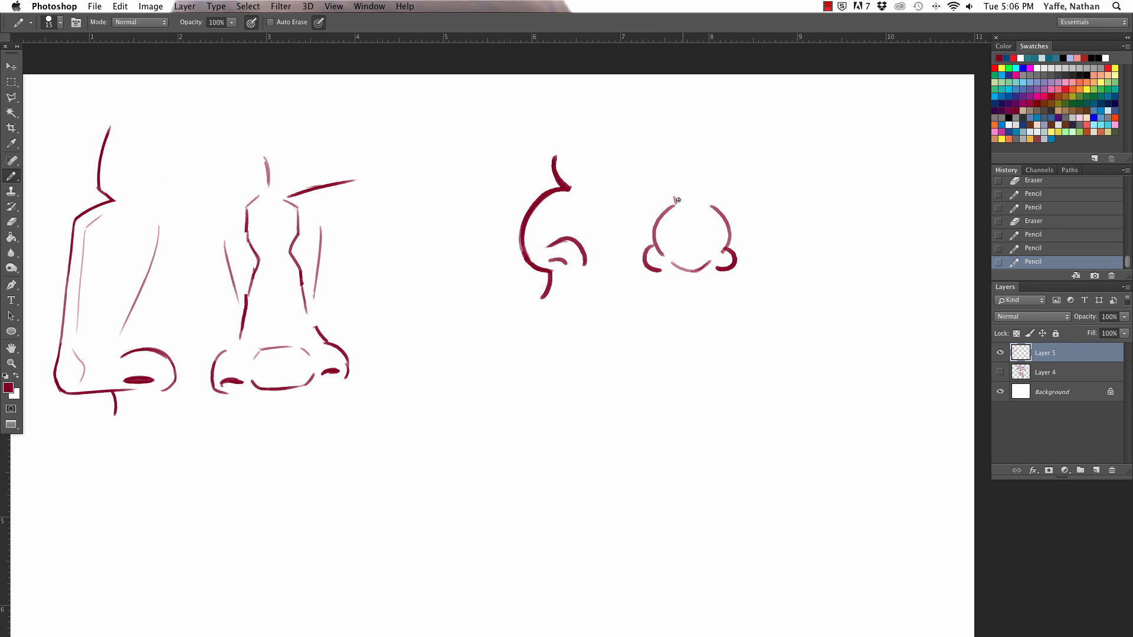
# Step: Add small bumps on the ball nose, heavy brow outlines above it and a half-closed eye on each side
pyautogui.moveTo(675, 220)
pyautogui.mouseDown()
pyautogui.moveTo(708, 246)
pyautogui.moveTo(673, 254)
pyautogui.mouseUp()
pyautogui.moveTo(695, 201)
pyautogui.mouseDown()
pyautogui.moveTo(711, 196)
pyautogui.moveTo(669, 205)
pyautogui.moveTo(767, 190)
pyautogui.moveTo(764, 172)
pyautogui.mouseUp()
pyautogui.moveTo(623, 172)
pyautogui.mouseDown()
pyautogui.moveTo(615, 195)
pyautogui.moveTo(652, 207)
pyautogui.mouseUp()
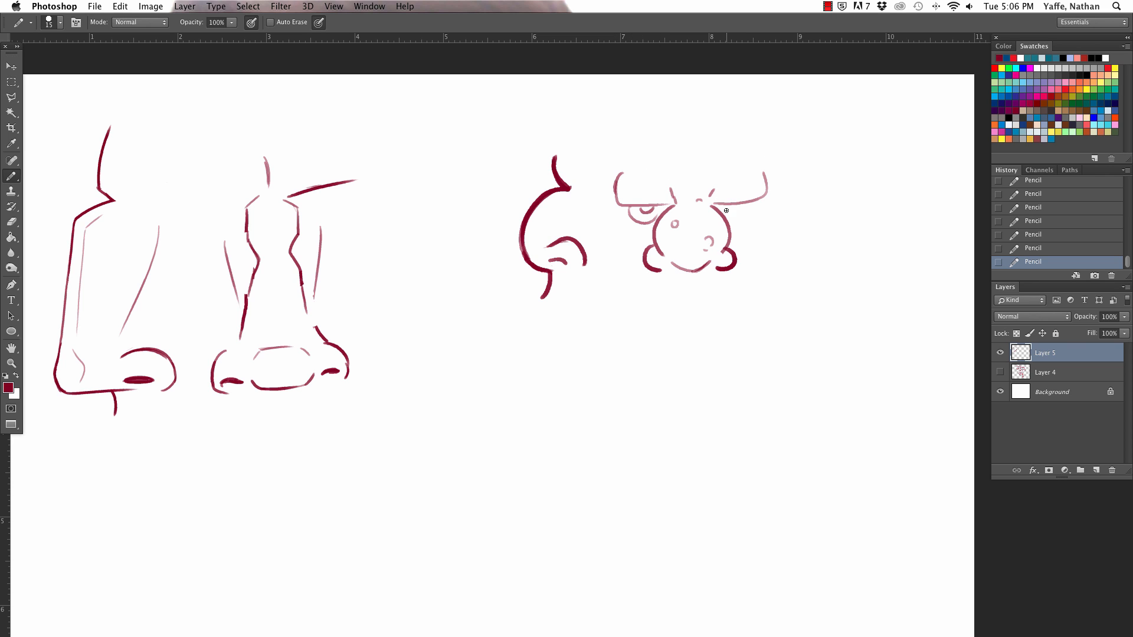
pyautogui.moveTo(724, 206); pyautogui.dragTo(750, 203)
# Step: Draw two upward tusks, a wide mouth line with tooth marks and a short chin stroke around the ball nose
pyautogui.moveTo(617, 288)
pyautogui.mouseDown()
pyautogui.moveTo(634, 247)
pyautogui.moveTo(641, 272)
pyautogui.mouseUp()
pyautogui.moveTo(735, 278); pyautogui.dragTo(768, 274)
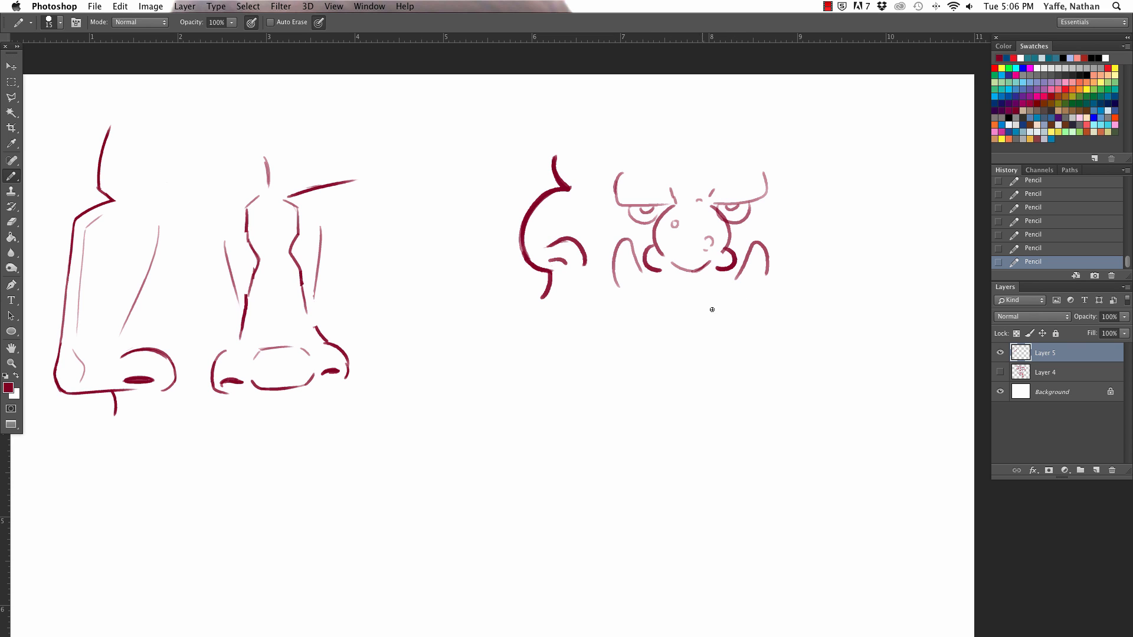
pyautogui.moveTo(613, 287)
pyautogui.mouseDown()
pyautogui.moveTo(723, 289)
pyautogui.moveTo(772, 274)
pyautogui.mouseUp()
pyautogui.moveTo(641, 268); pyautogui.dragTo(703, 301)
pyautogui.moveTo(610, 273); pyautogui.dragTo(608, 287)
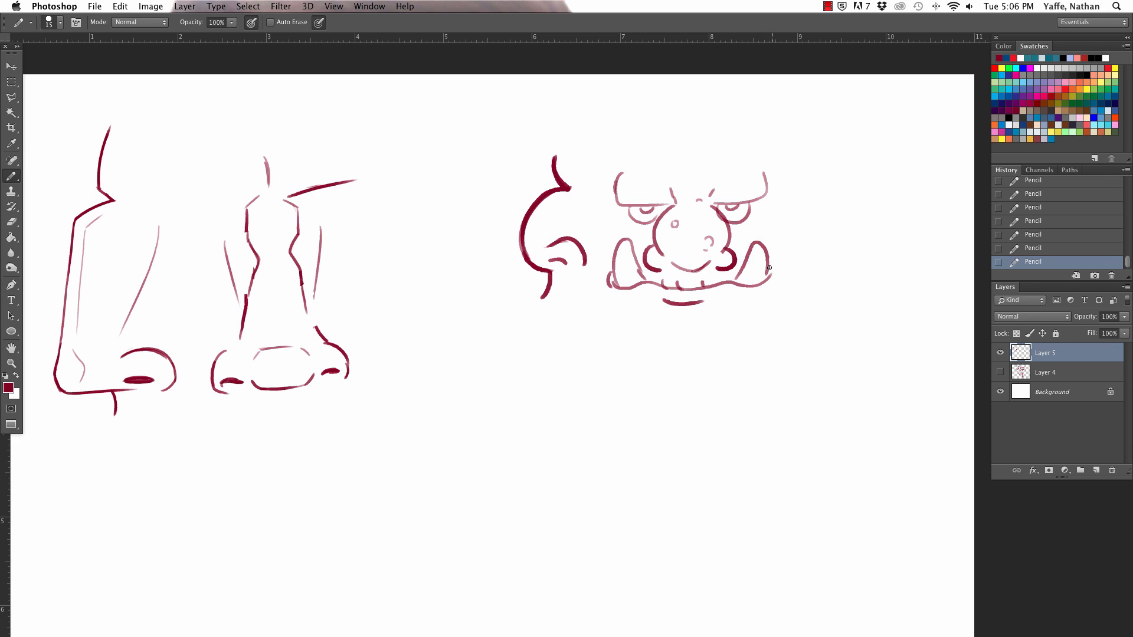
# Step: Darken both mouth corners and add curved cheek creases outside the tusks
pyautogui.moveTo(769, 268); pyautogui.dragTo(774, 285)
pyautogui.moveTo(610, 274); pyautogui.dragTo(609, 285)
pyautogui.moveTo(767, 272); pyautogui.dragTo(770, 281)
pyautogui.moveTo(607, 271); pyautogui.dragTo(608, 300)
pyautogui.moveTo(775, 260)
pyautogui.mouseDown()
pyautogui.moveTo(786, 271)
pyautogui.moveTo(779, 287)
pyautogui.mouseUp()
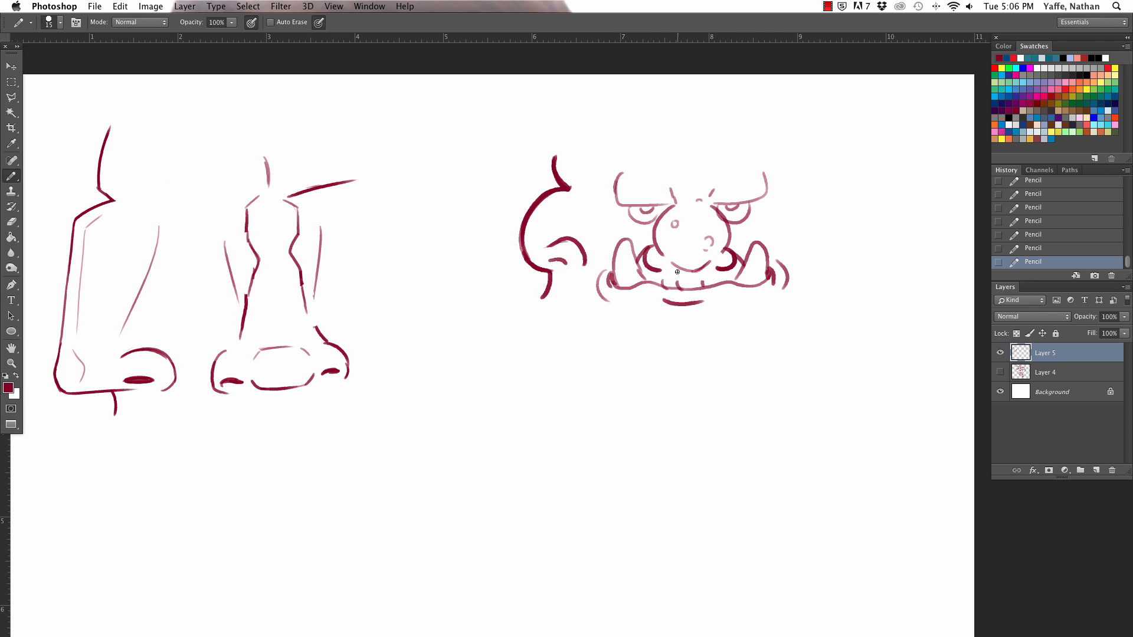
# Step: Draw the upper lip line under the ball nose, close the tops of the brows and add frown creases between them
pyautogui.moveTo(672, 264)
pyautogui.mouseDown()
pyautogui.moveTo(704, 267)
pyautogui.moveTo(648, 281)
pyautogui.mouseUp()
pyautogui.press('super+z')
pyautogui.moveTo(630, 176)
pyautogui.mouseDown()
pyautogui.moveTo(670, 175)
pyautogui.moveTo(696, 201)
pyautogui.moveTo(759, 162)
pyautogui.mouseUp()
pyautogui.moveTo(708, 192); pyautogui.dragTo(704, 194)
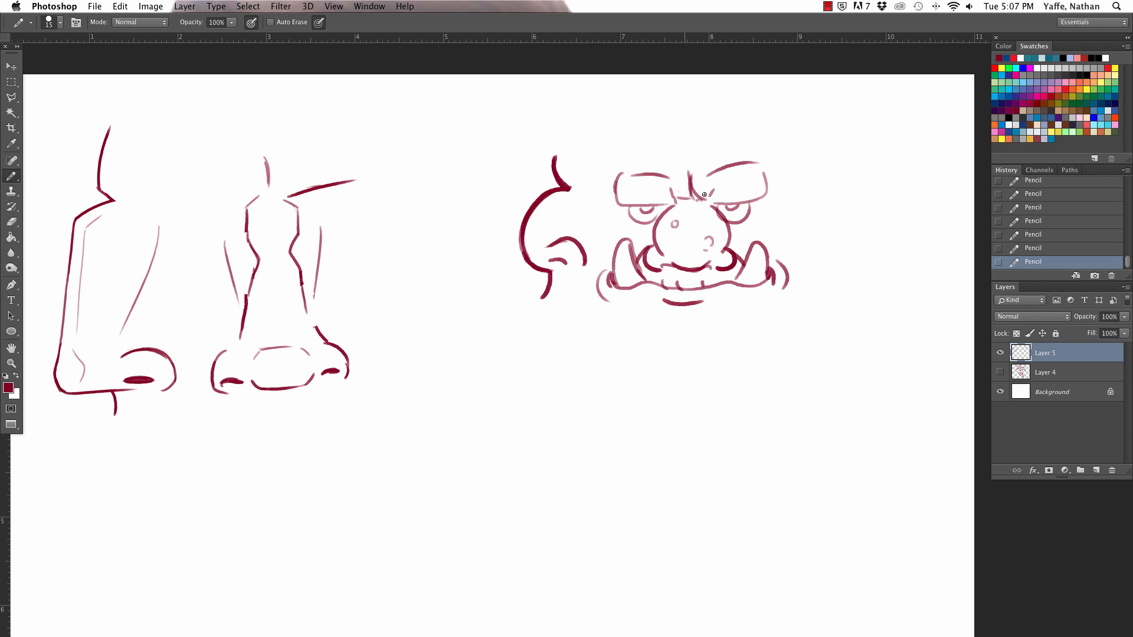
# Step: Outline the tusked face with the Polygonal Lasso and move it down and away from the ball nose profile, clearing the selection
pyautogui.press('a')
pyautogui.press('l')
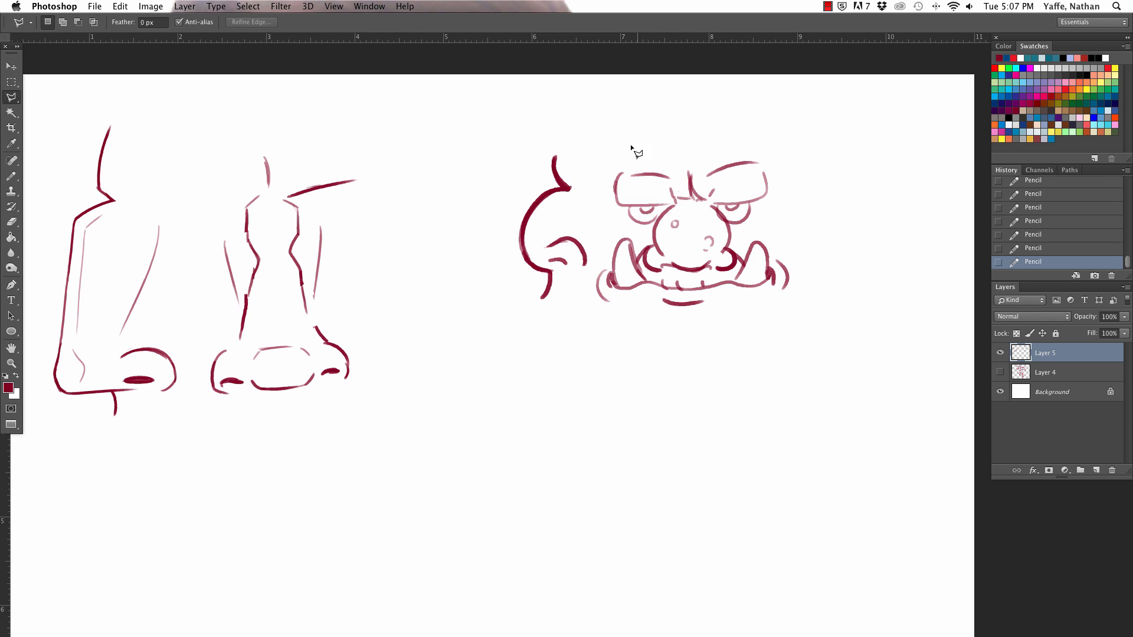
pyautogui.click(609, 151)
pyautogui.click(593, 285)
pyautogui.click(720, 341)
pyautogui.click(827, 239)
pyautogui.click(797, 156)
pyautogui.click(735, 123)
pyautogui.click(646, 135)
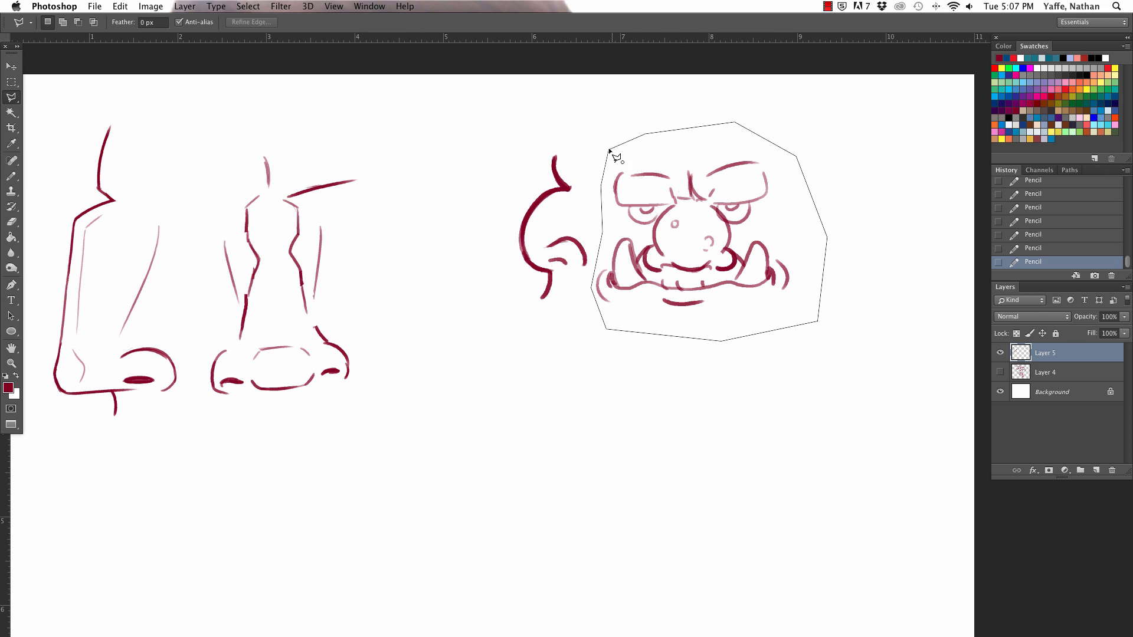
pyautogui.click(609, 151)
pyautogui.press('v')
pyautogui.click(770, 270)
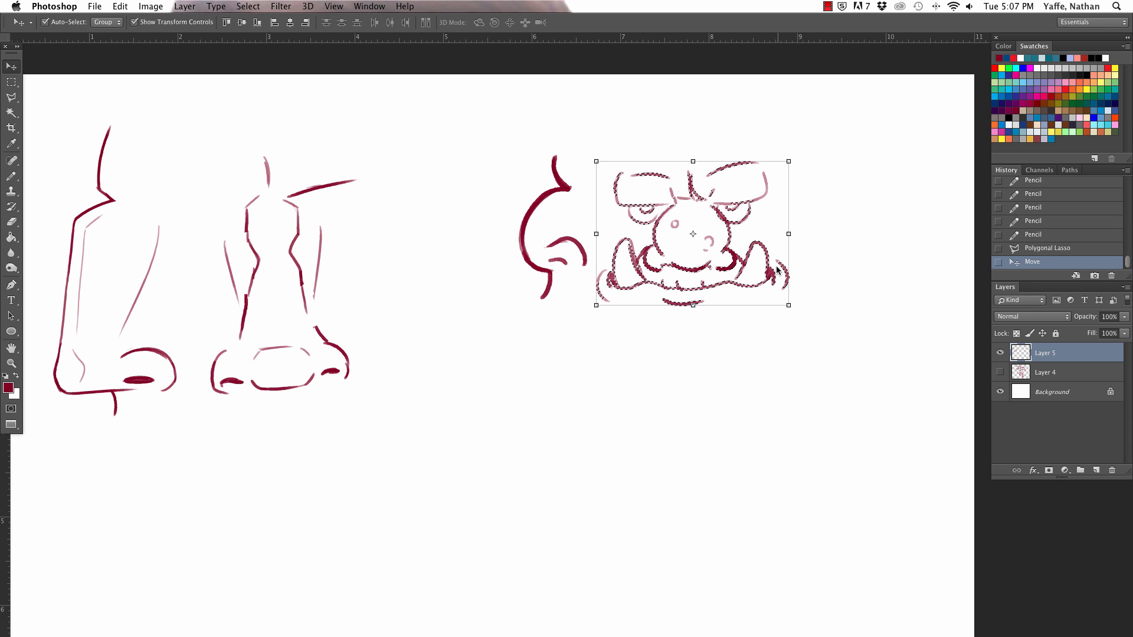
pyautogui.press('a')
pyautogui.press('v')
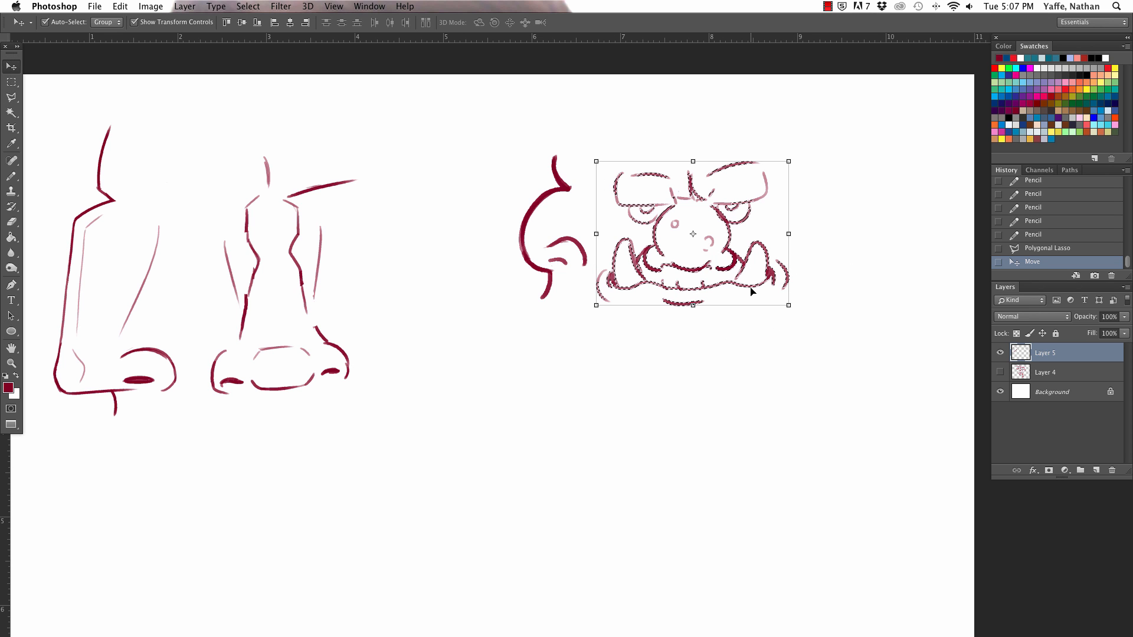
pyautogui.moveTo(729, 246); pyautogui.dragTo(761, 271)
pyautogui.moveTo(712, 220); pyautogui.dragTo(760, 259)
pyautogui.press('a')
pyautogui.press('v')
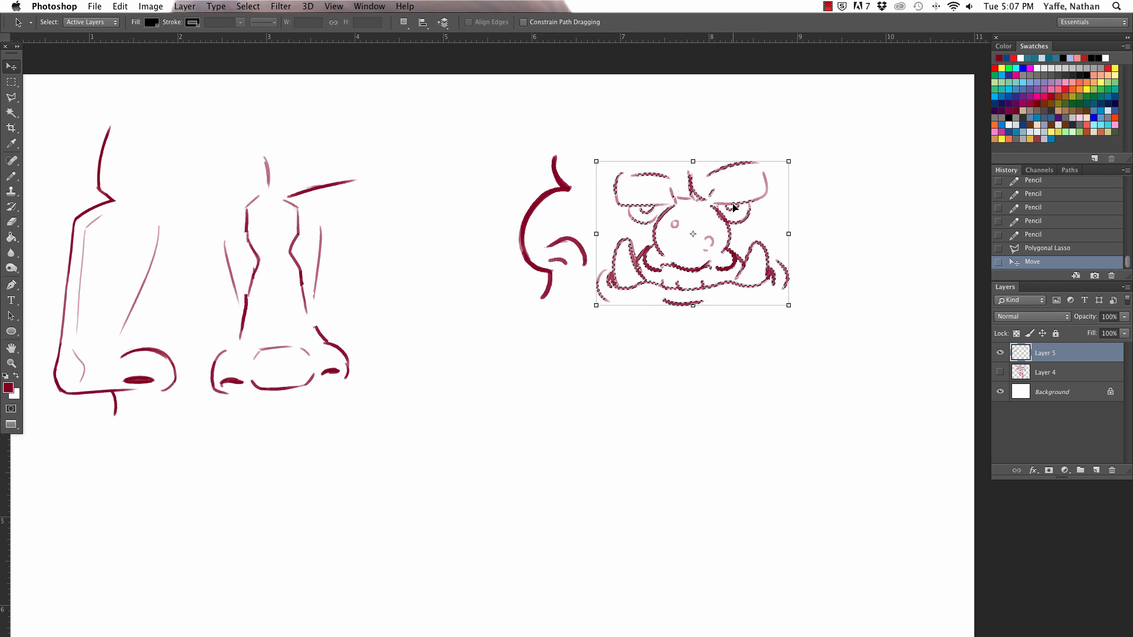
pyautogui.press('a')
pyautogui.moveTo(719, 211); pyautogui.dragTo(789, 263)
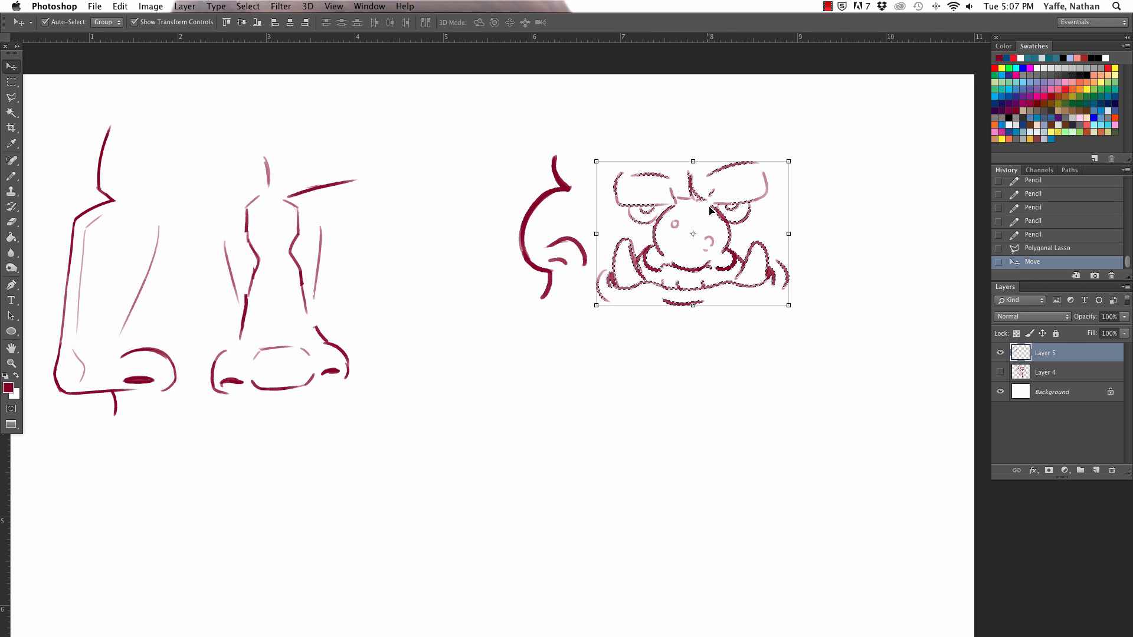
pyautogui.moveTo(686, 202); pyautogui.dragTo(751, 249)
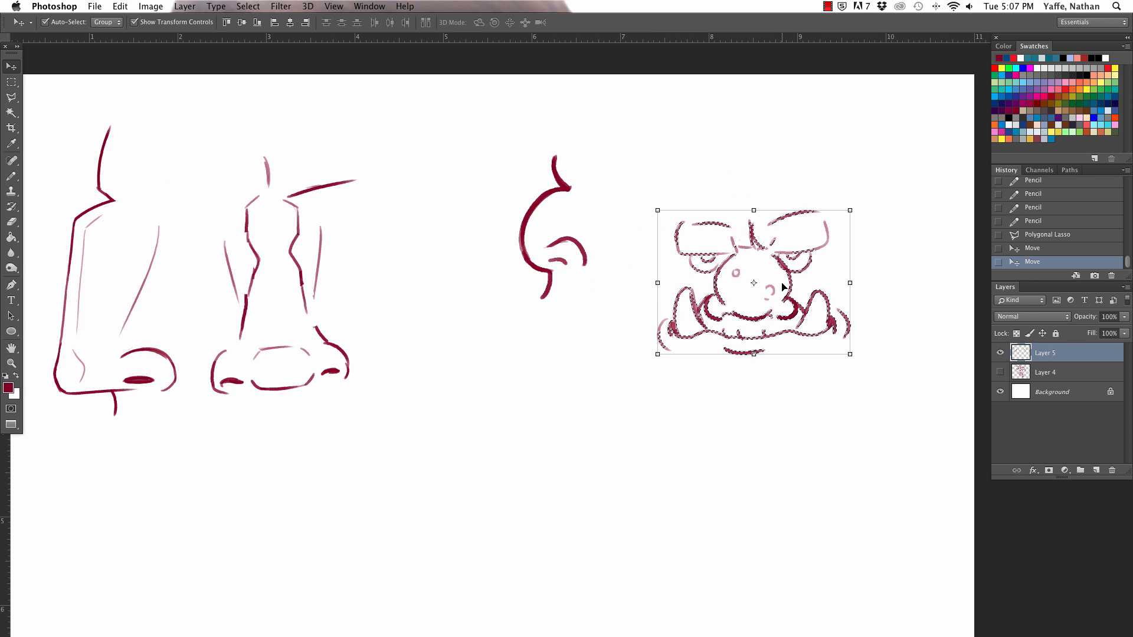
pyautogui.press('super+d')
# Step: Draw a large pointed ear on each side of the tusked face
pyautogui.press('b')
pyautogui.moveTo(842, 238)
pyautogui.mouseDown()
pyautogui.moveTo(878, 211)
pyautogui.moveTo(855, 276)
pyautogui.mouseUp()
pyautogui.moveTo(654, 257); pyautogui.dragTo(631, 235)
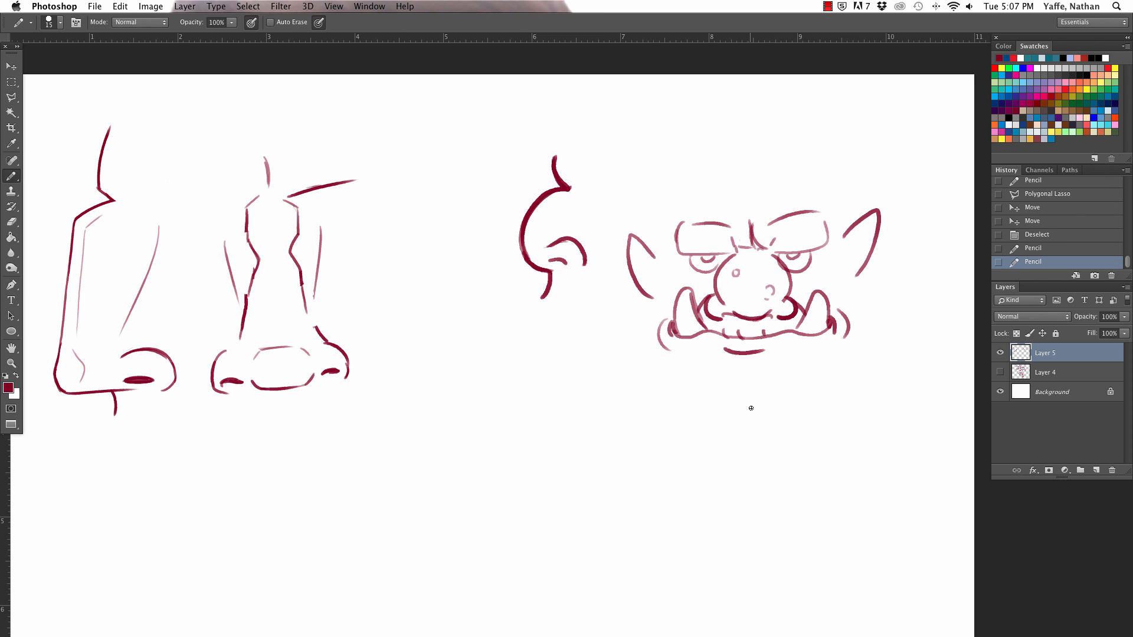
pyautogui.press('v')
pyautogui.press('a')
pyautogui.hscroll(2, 770, 357)
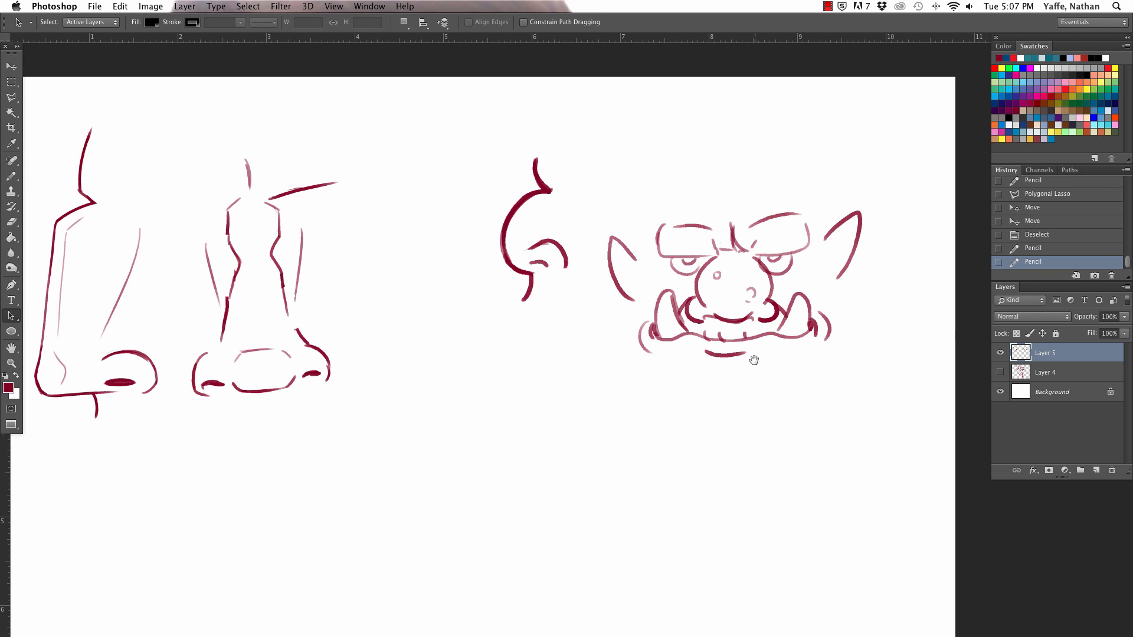
pyautogui.press('v')
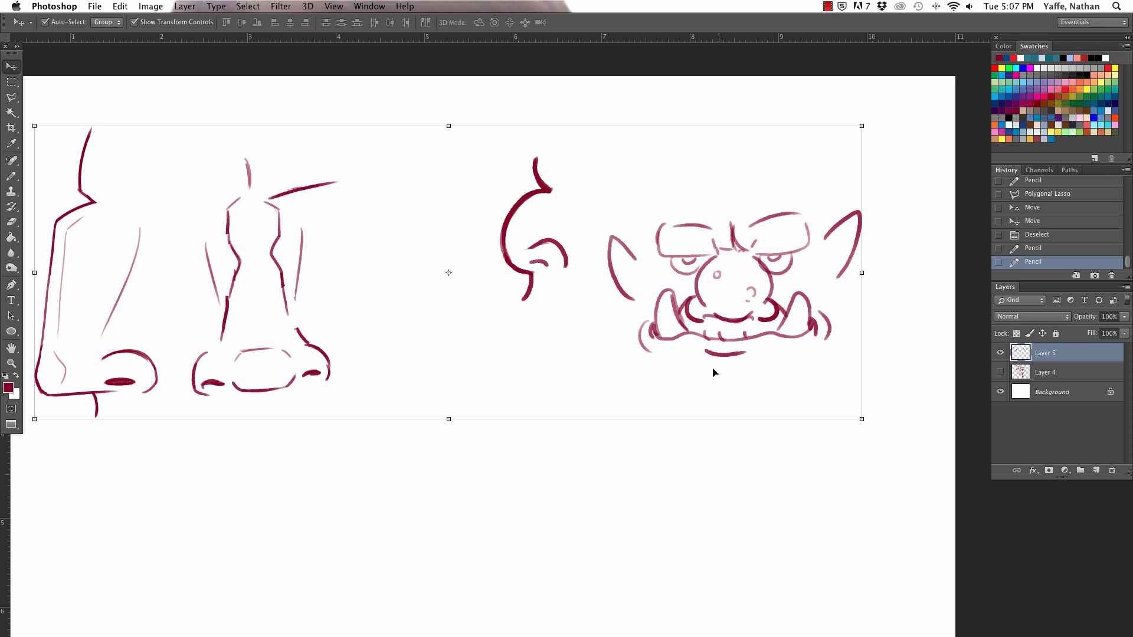
pyautogui.press('a')
pyautogui.press('b')
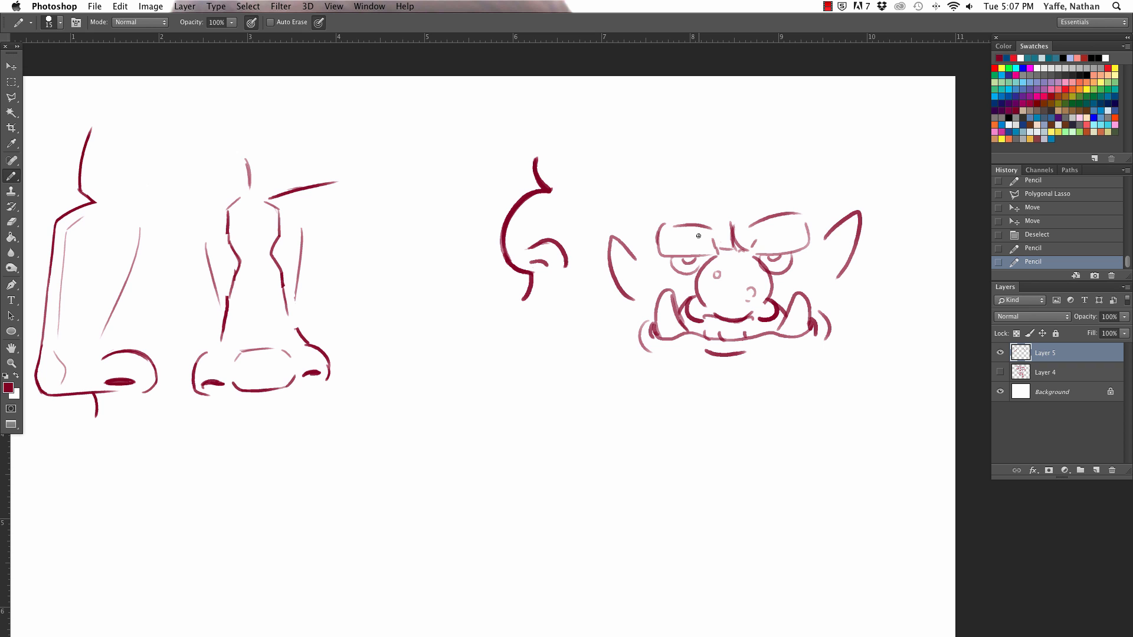
# Step: Draw a concave nose bridge in profile flowing into a small rounded tip in the empty area below the long angular noses
pyautogui.press('space')
pyautogui.moveTo(454, 447)
pyautogui.mouseDown()
pyautogui.moveTo(546, 371)
pyautogui.moveTo(650, 331)
pyautogui.moveTo(614, 200)
pyautogui.moveTo(600, 260)
pyautogui.moveTo(591, 242)
pyautogui.moveTo(558, 282)
pyautogui.mouseUp()
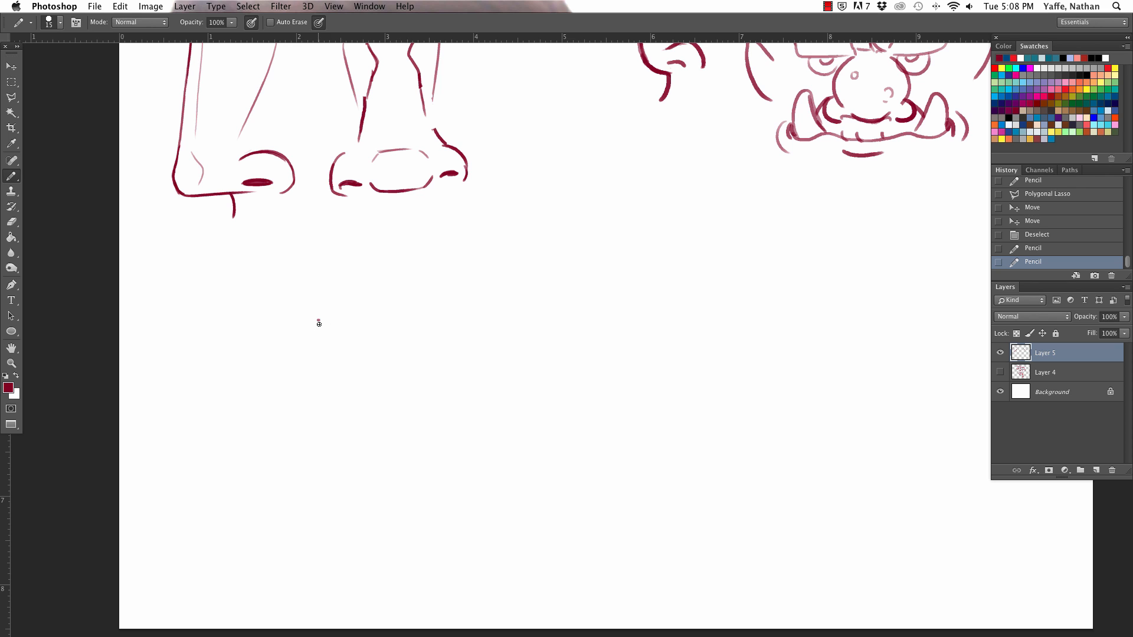
pyautogui.moveTo(318, 323); pyautogui.dragTo(265, 407)
pyautogui.press('super+z')
pyautogui.moveTo(319, 311)
pyautogui.mouseDown()
pyautogui.moveTo(280, 411)
pyautogui.moveTo(305, 451)
pyautogui.mouseUp()
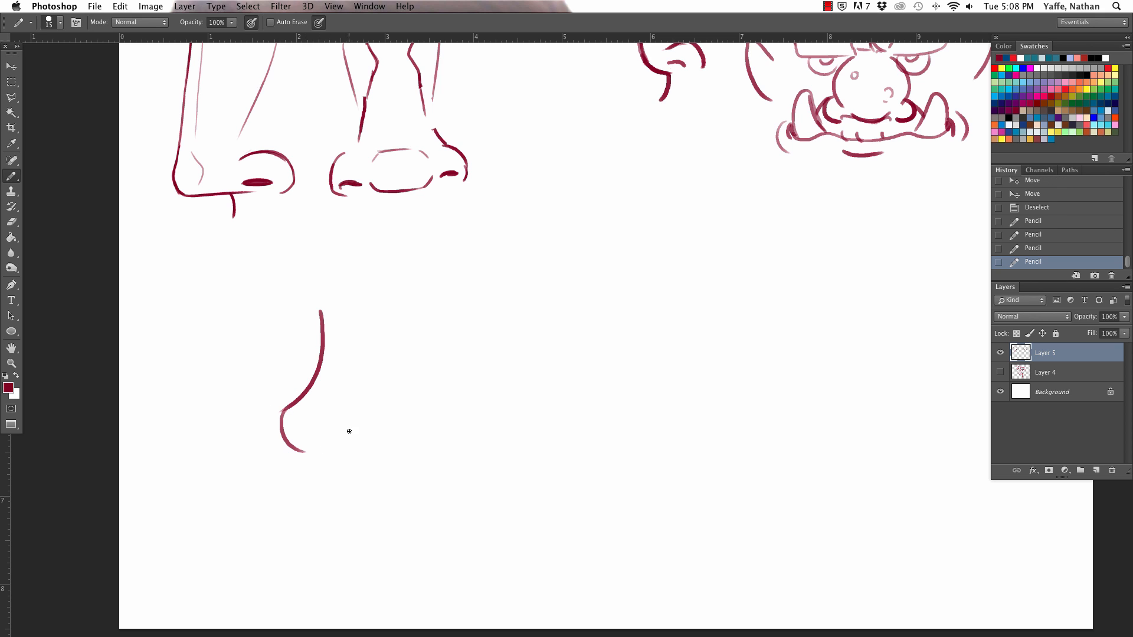
# Step: Redraw the rounded underside of the new profile tip and trim its end with the eraser
pyautogui.moveTo(282, 411); pyautogui.dragTo(309, 461)
pyautogui.press('super+z')
pyautogui.moveTo(282, 412); pyautogui.dragTo(315, 457)
pyautogui.press('super+z')
pyautogui.moveTo(282, 412); pyautogui.dragTo(319, 464)
pyautogui.press('w')
pyautogui.press('e')
pyautogui.press('super+z')
pyautogui.moveTo(305, 461); pyautogui.dragTo(319, 459)
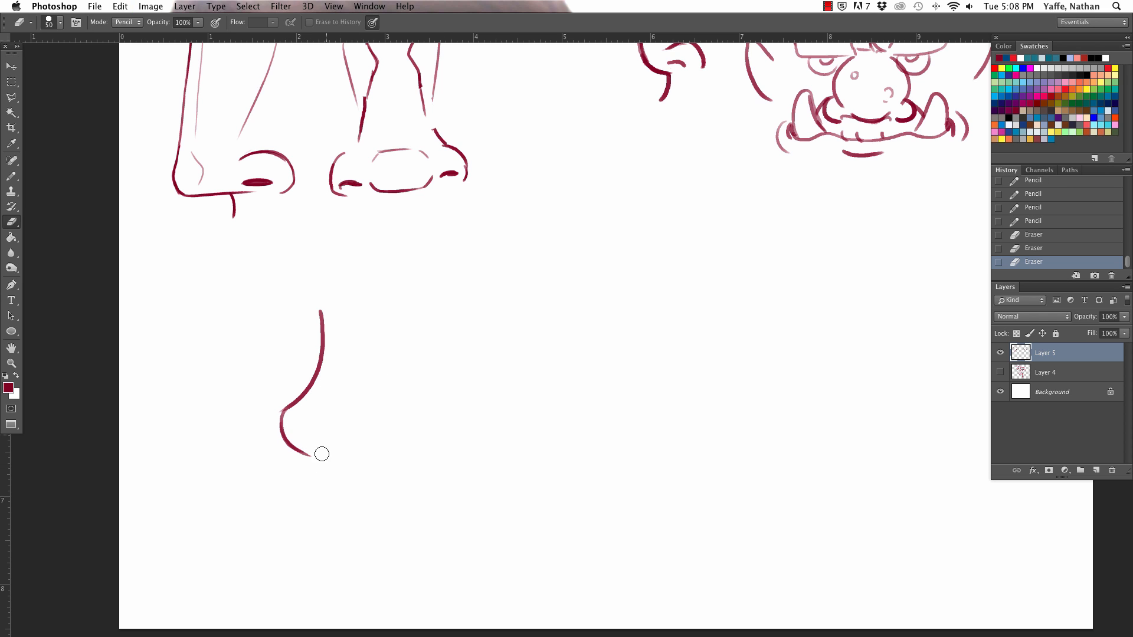
# Step: Add a short nostril-wing arc and a forehead line above the concave bridge, erasing the overlap where the lines meet
pyautogui.press('v')
pyautogui.press('b')
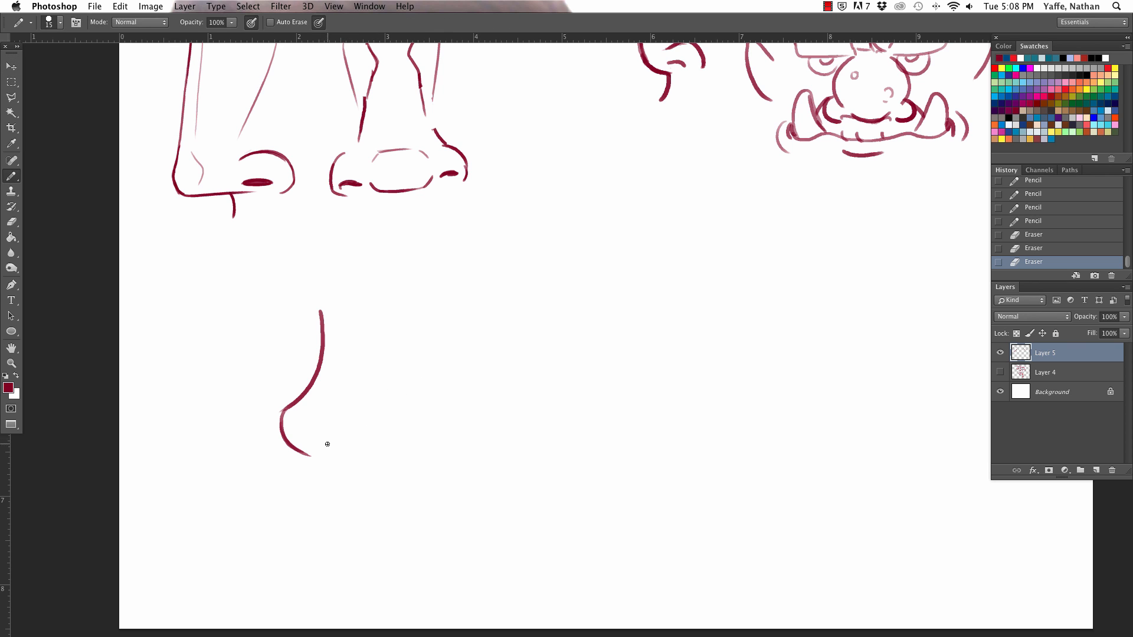
pyautogui.moveTo(326, 445); pyautogui.dragTo(353, 429)
pyautogui.moveTo(323, 344); pyautogui.dragTo(319, 270)
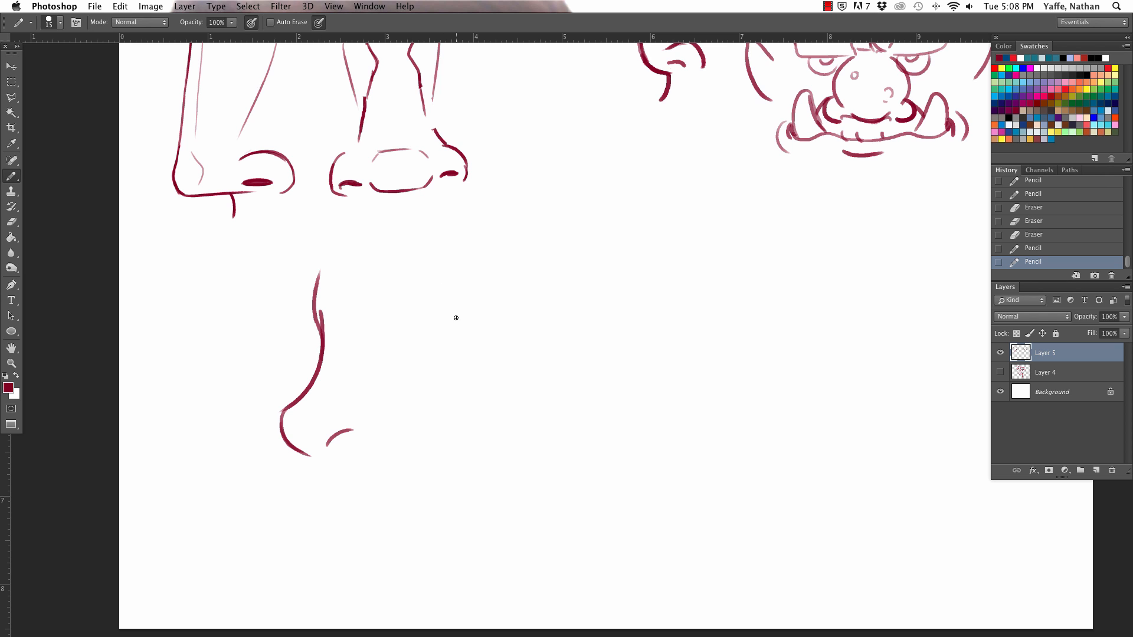
pyautogui.press('e')
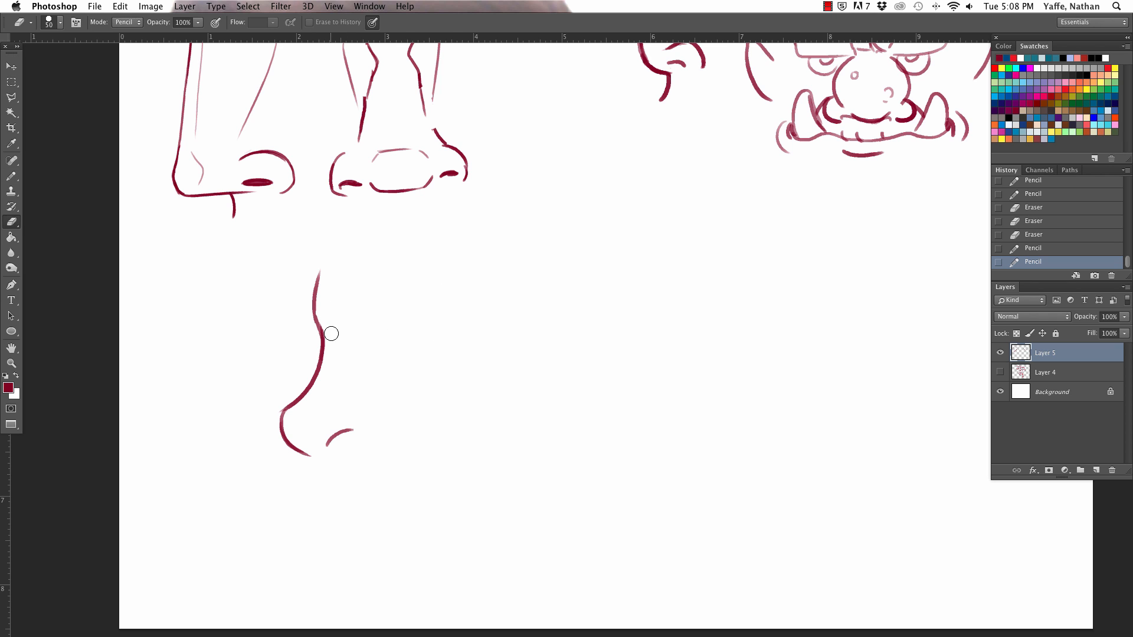
pyautogui.moveTo(328, 311); pyautogui.dragTo(338, 290)
# Step: Draw the curved upper lip line from the base of the profile nose and clean up the tip's underside with the eraser
pyautogui.press('b')
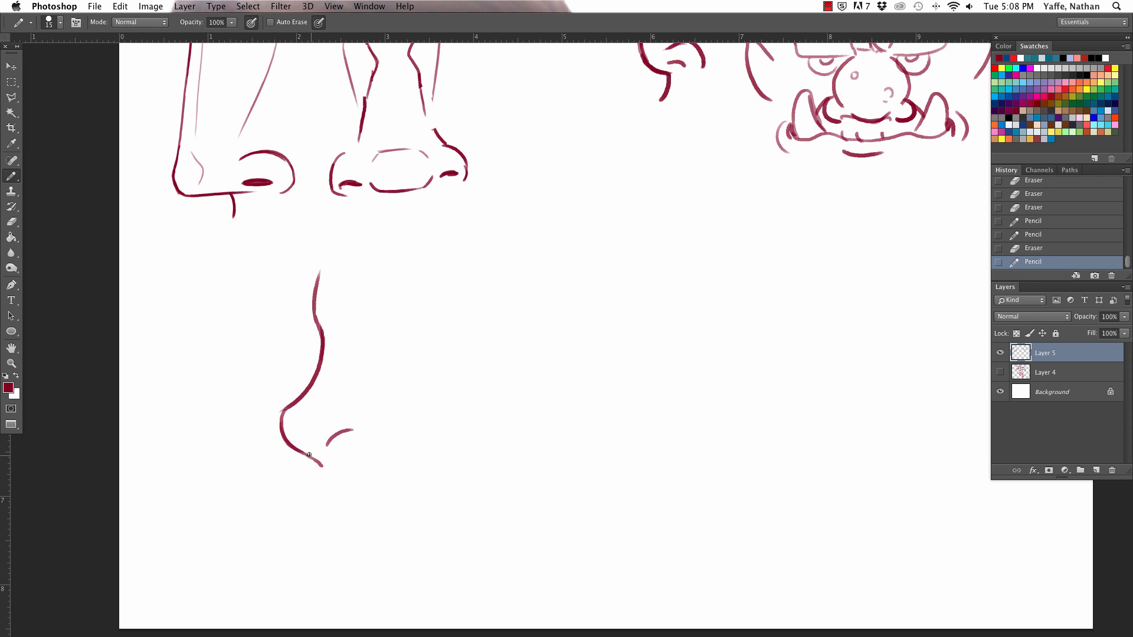
pyautogui.hotkey('ctrl', 'z')
pyautogui.moveTo(316, 458); pyautogui.dragTo(321, 496)
pyautogui.click(285, 434)
pyautogui.press('e')
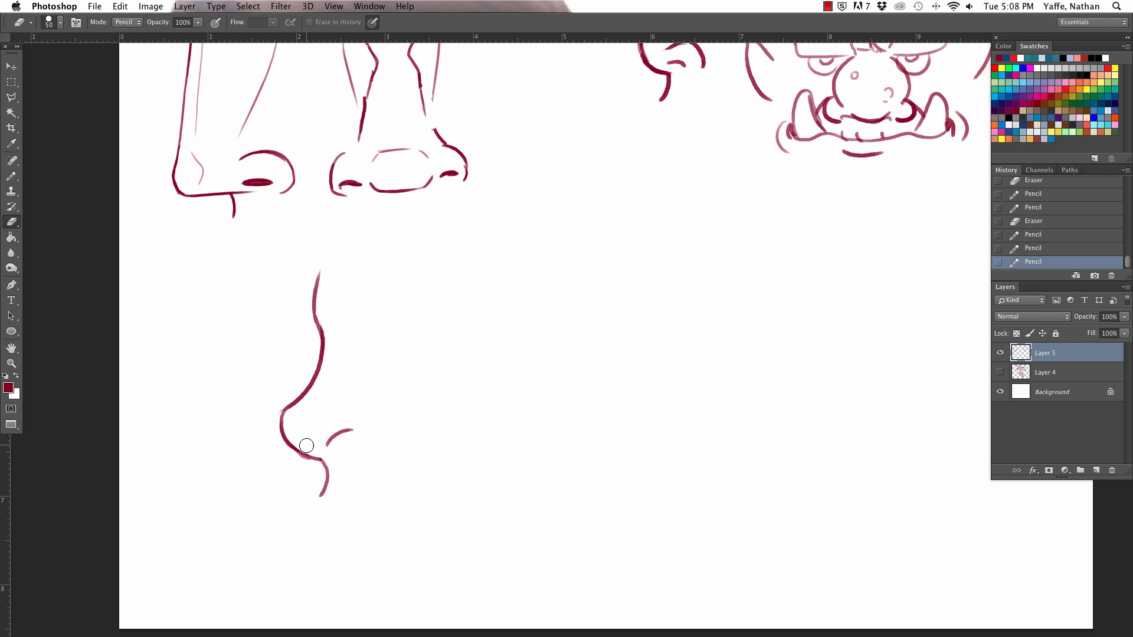
pyautogui.moveTo(306, 446); pyautogui.dragTo(299, 461)
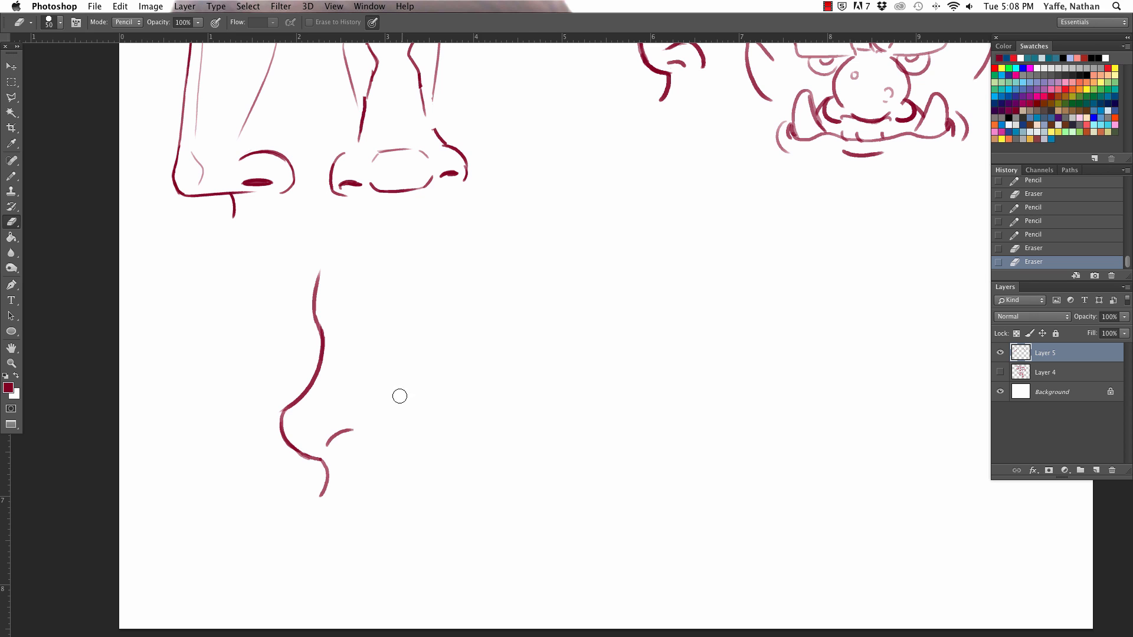
pyautogui.press('b')
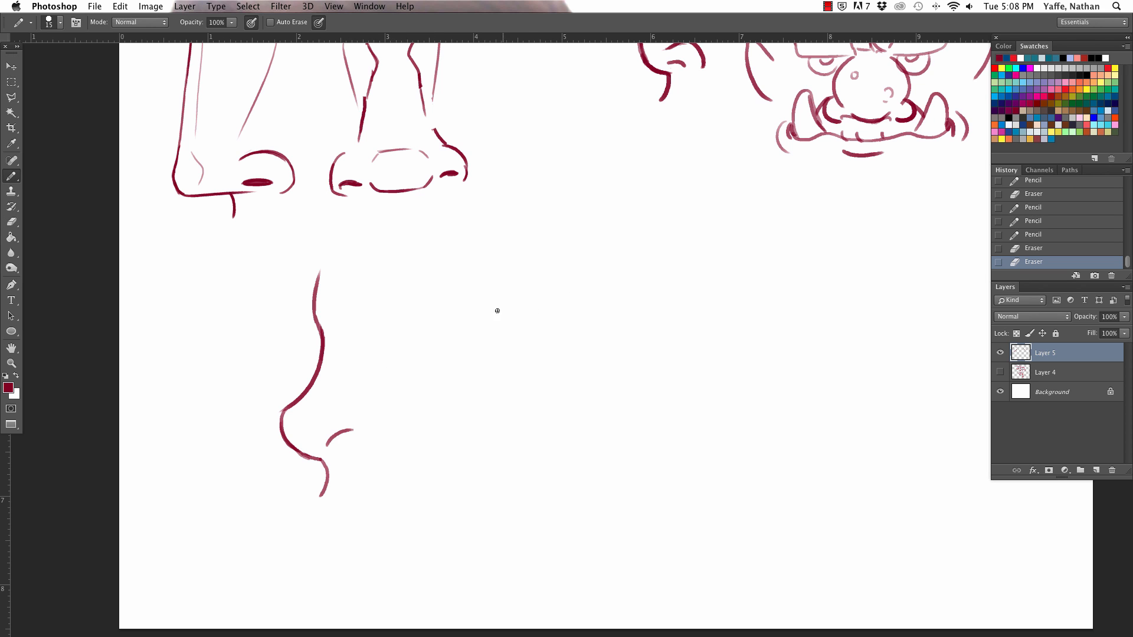
pyautogui.press('z')
pyautogui.moveTo(485, 432)
pyautogui.mouseDown()
pyautogui.moveTo(450, 435)
pyautogui.moveTo(466, 435)
pyautogui.mouseUp()
pyautogui.press('b')
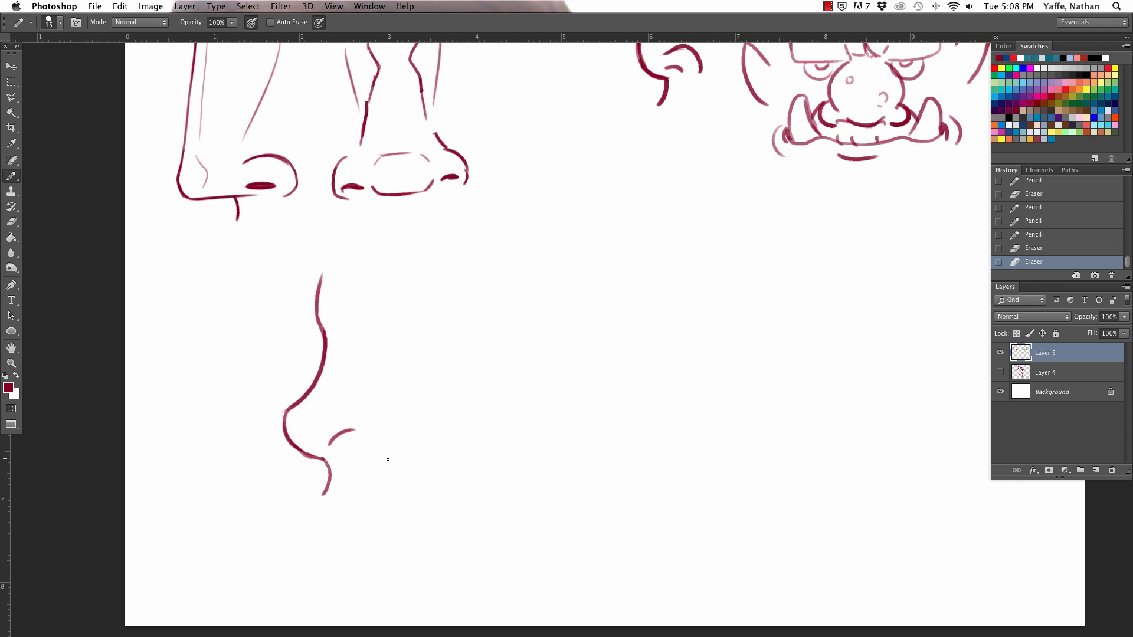
pyautogui.press('l')
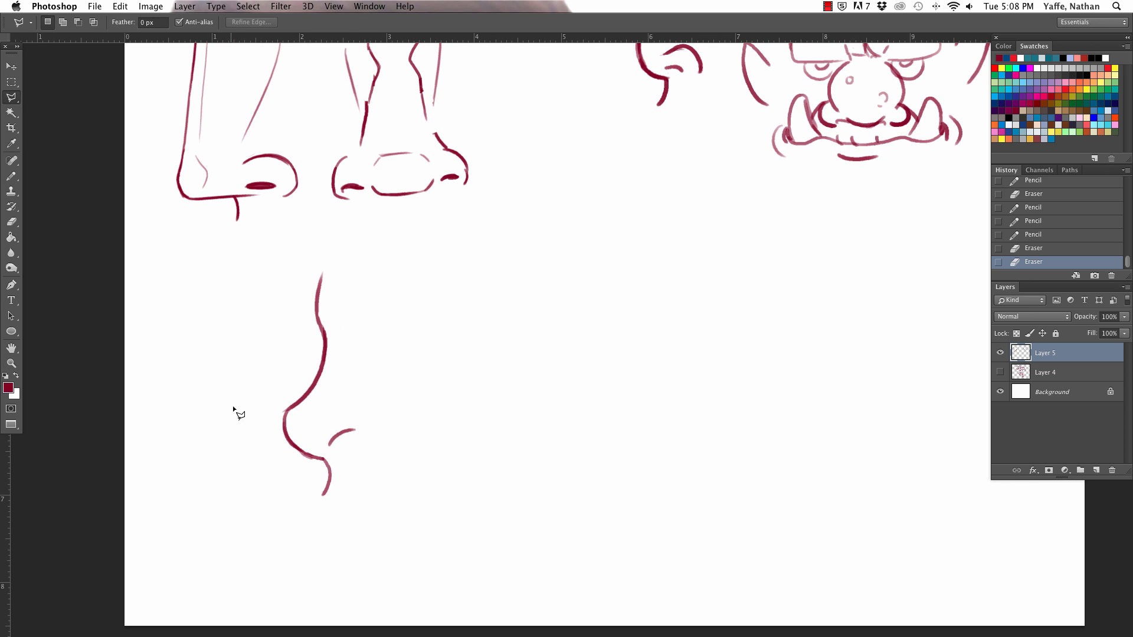
pyautogui.click(232, 451)
pyautogui.click(20, 101)
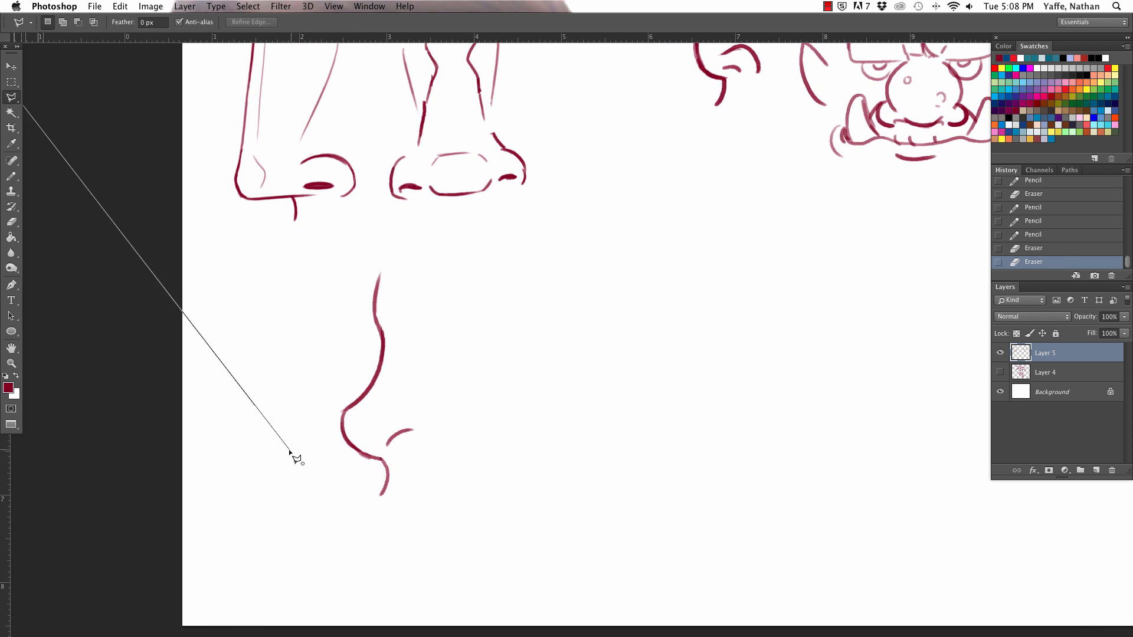
pyautogui.click(290, 453)
pyautogui.press('super+d')
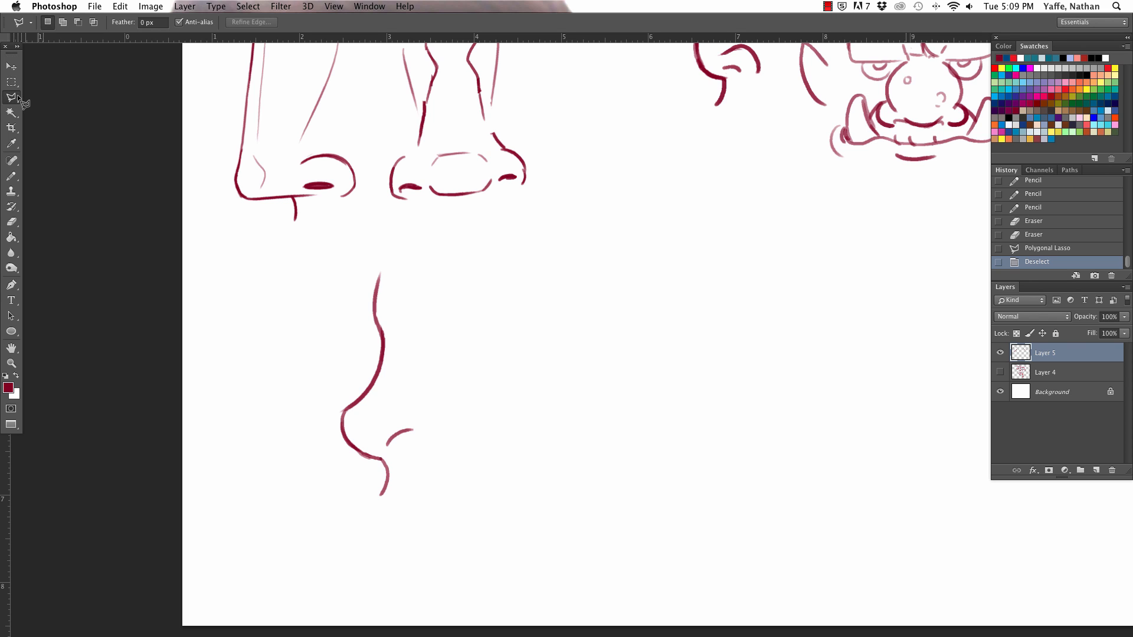
pyautogui.hscroll(-10, 17, 96)
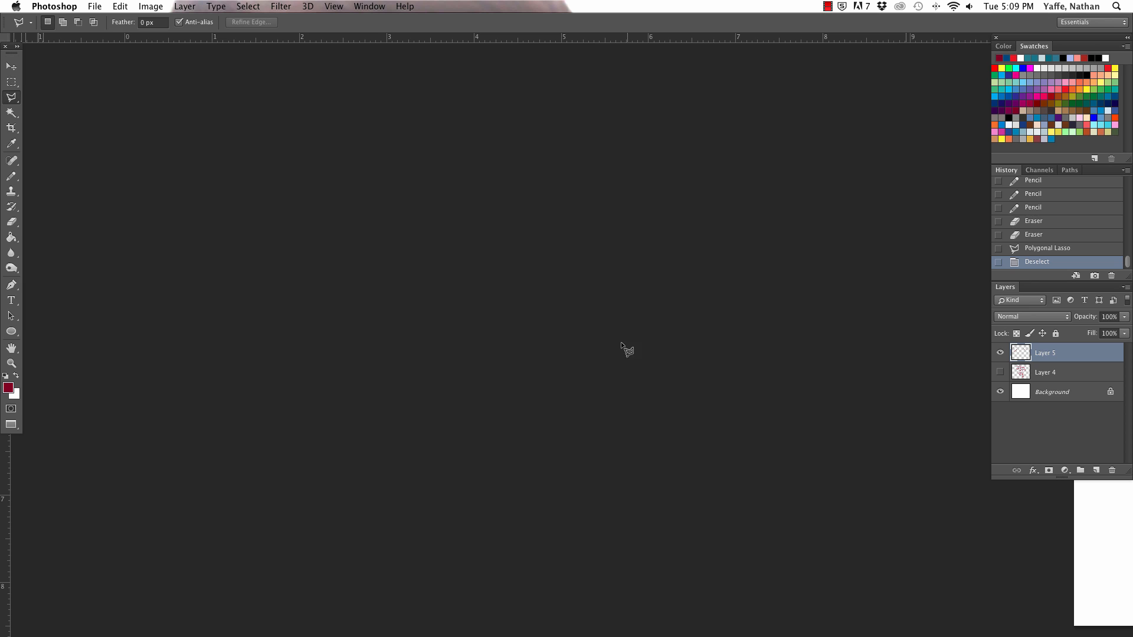
pyautogui.click(589, 393)
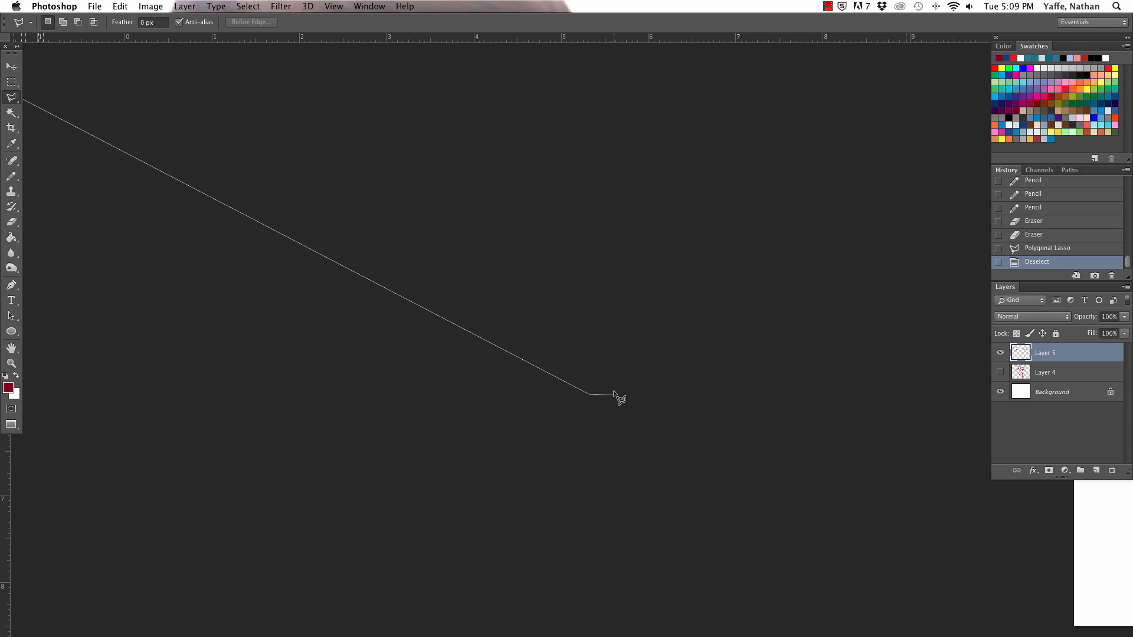
pyautogui.click(615, 394)
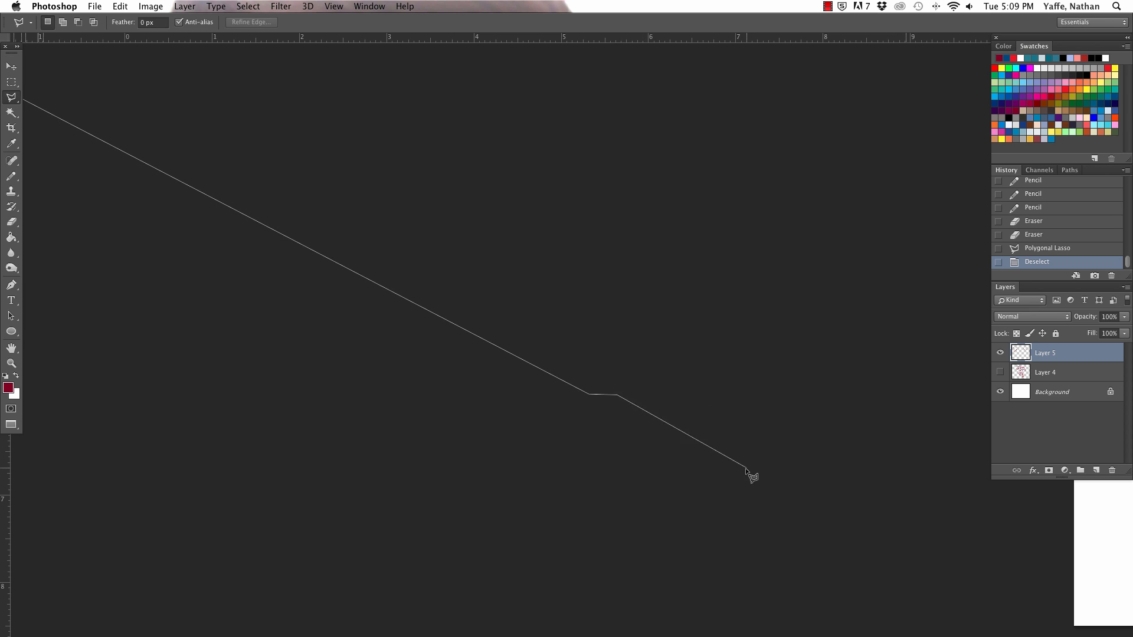
pyautogui.doubleClick(603, 387)
pyautogui.click(657, 225)
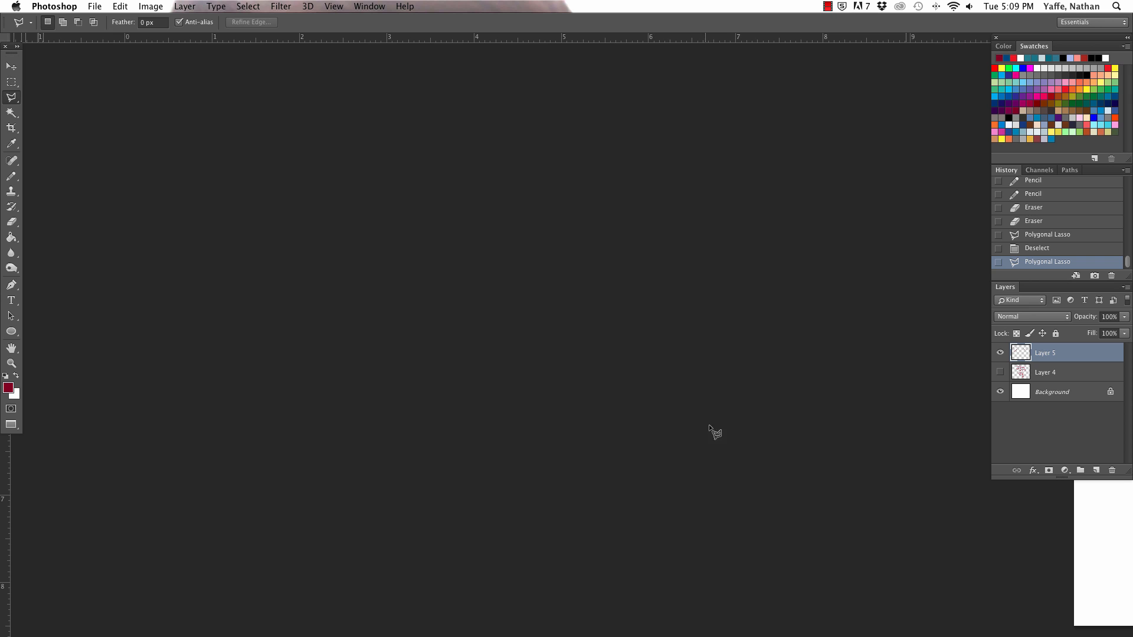
# Step: Encircle the concave profile nose with the freehand Lasso and move it nearer the canvas's left edge, clearing the selection
pyautogui.press('h')
pyautogui.moveTo(789, 445)
pyautogui.mouseDown()
pyautogui.moveTo(486, 417)
pyautogui.moveTo(288, 443)
pyautogui.moveTo(149, 443)
pyautogui.mouseUp()
pyautogui.moveTo(677, 462)
pyautogui.mouseDown()
pyautogui.moveTo(564, 419)
pyautogui.moveTo(544, 443)
pyautogui.moveTo(540, 424)
pyautogui.mouseUp()
pyautogui.moveTo(11, 97); pyautogui.dragTo(42, 96)
pyautogui.moveTo(488, 500)
pyautogui.mouseDown()
pyautogui.moveTo(547, 268)
pyautogui.moveTo(490, 499)
pyautogui.mouseUp()
pyautogui.press('v')
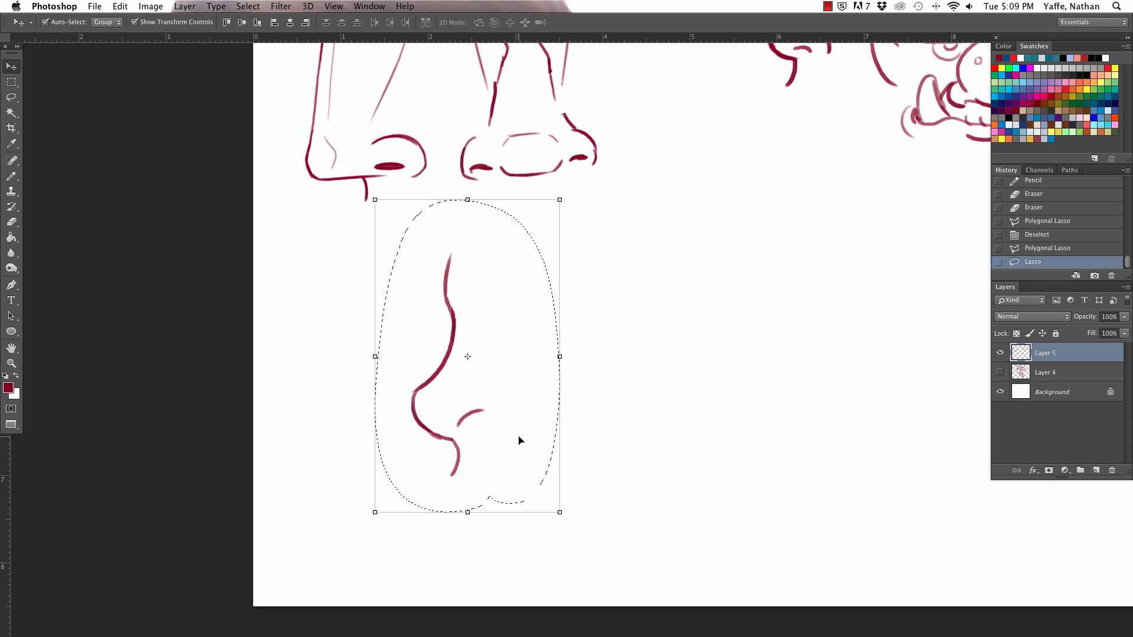
pyautogui.moveTo(519, 440)
pyautogui.mouseDown()
pyautogui.moveTo(423, 463)
pyautogui.moveTo(438, 460)
pyautogui.mouseUp()
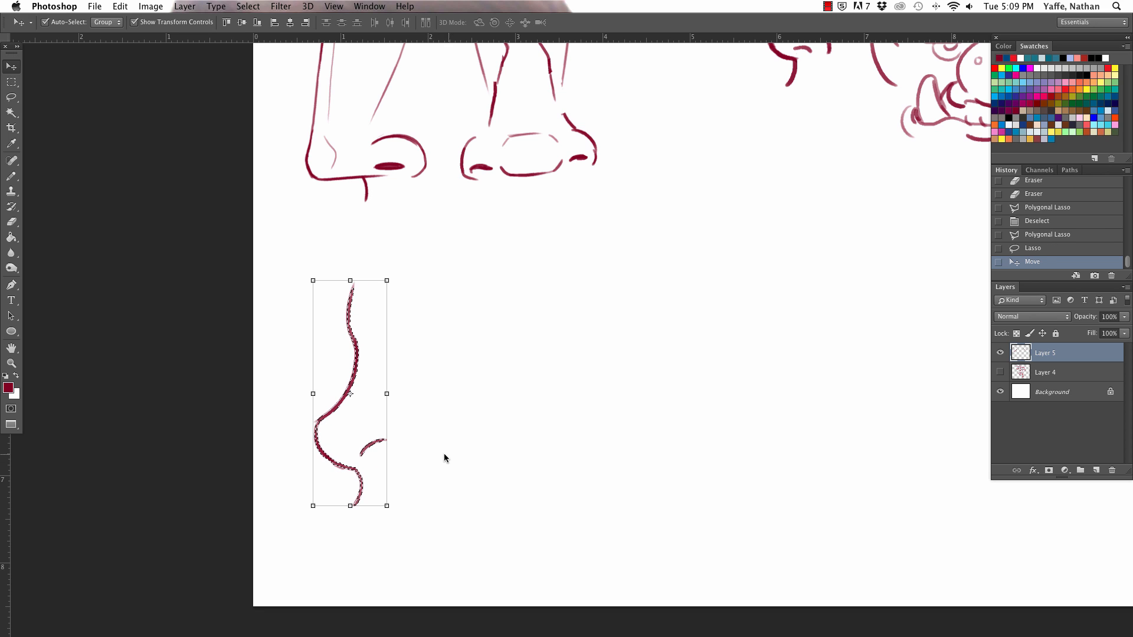
pyautogui.press('l')
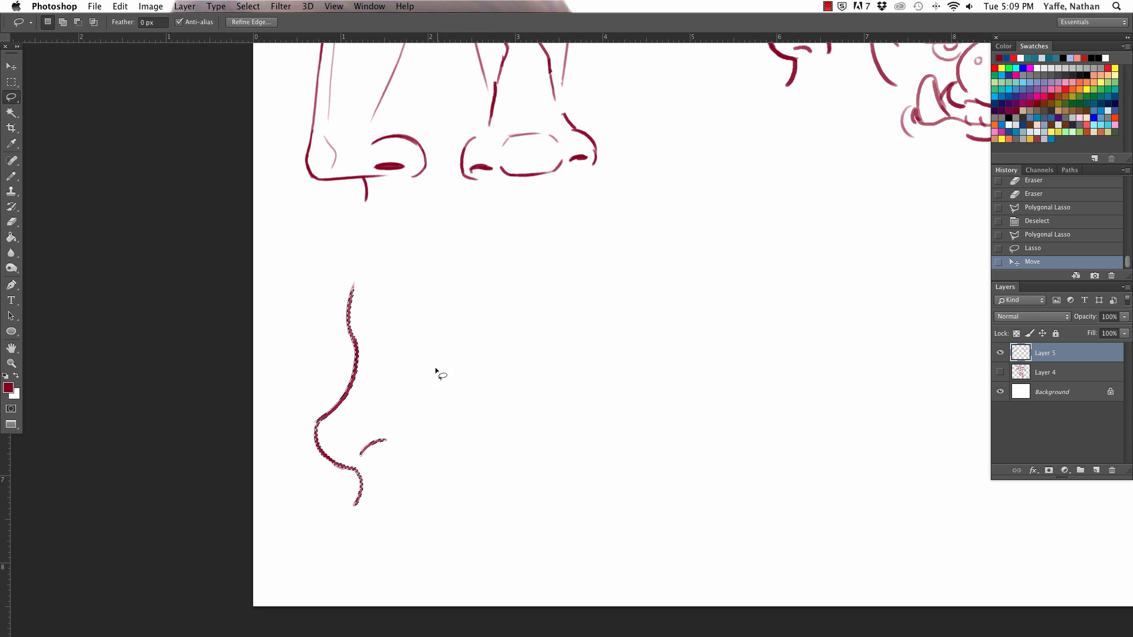
pyautogui.click(434, 365)
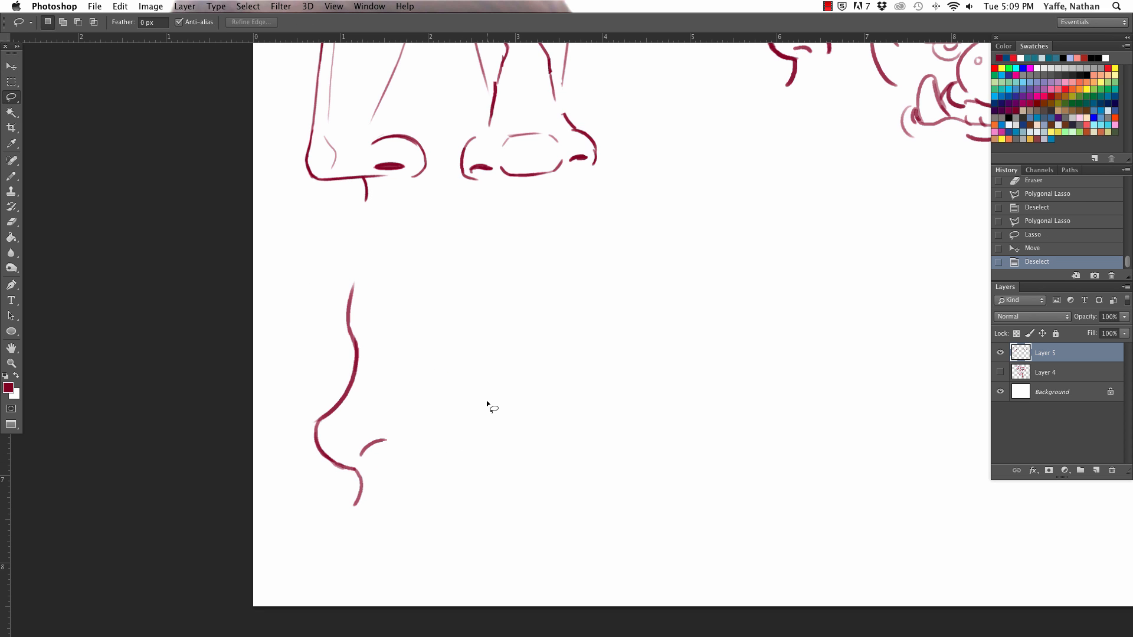
# Step: Draw the front view of the nose tip beside the profile, with a rounded underside curve and a light arc above it
pyautogui.press('b')
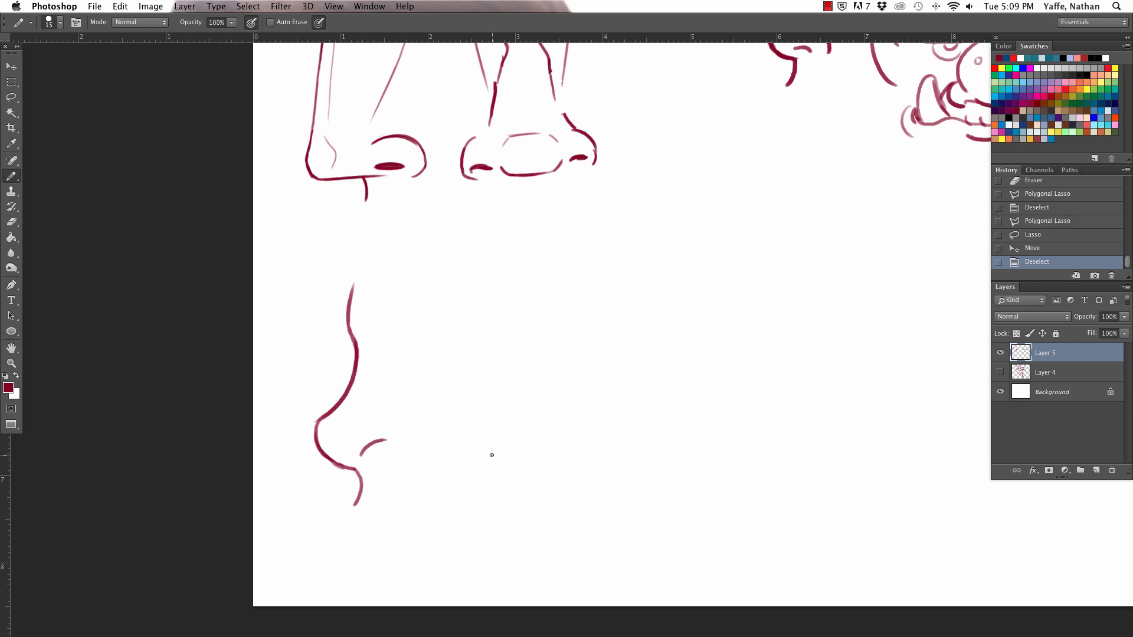
pyautogui.moveTo(485, 458)
pyautogui.mouseDown()
pyautogui.moveTo(541, 440)
pyautogui.moveTo(497, 450)
pyautogui.moveTo(540, 442)
pyautogui.moveTo(519, 453)
pyautogui.moveTo(542, 430)
pyautogui.moveTo(519, 404)
pyautogui.mouseUp()
pyautogui.press('super+z')
pyautogui.press('super+z')
pyautogui.press('super+z')
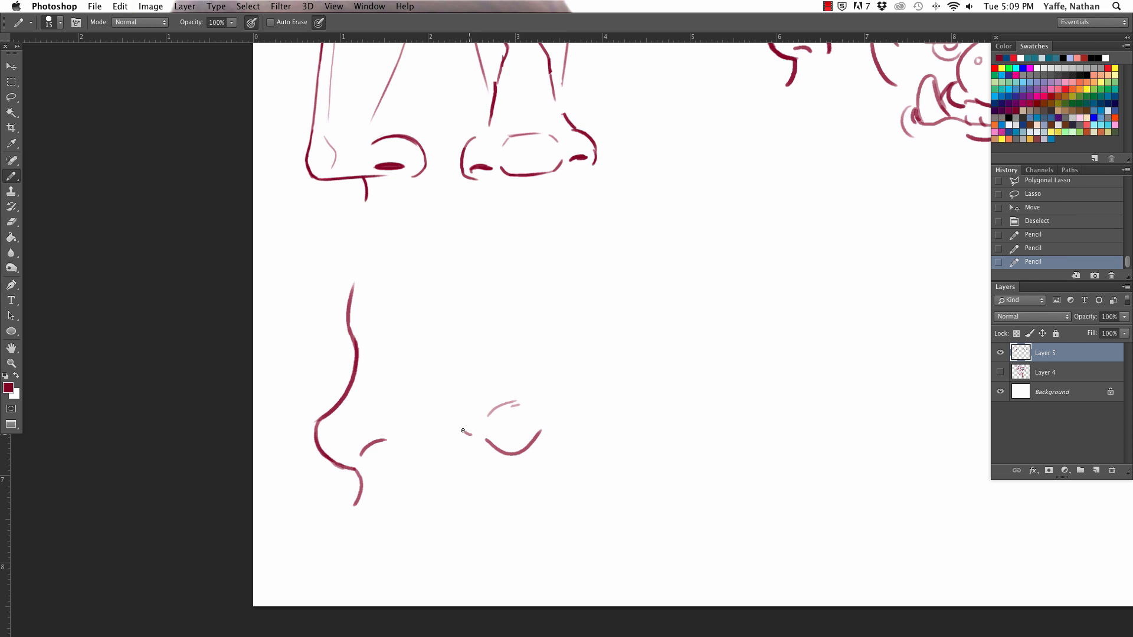
# Step: Add a small nostril mark on each side of the front-view tip and two bridge lines widening down toward it
pyautogui.moveTo(462, 430); pyautogui.dragTo(471, 435)
pyautogui.moveTo(555, 419); pyautogui.dragTo(557, 417)
pyautogui.moveTo(472, 411)
pyautogui.mouseDown()
pyautogui.moveTo(510, 307)
pyautogui.moveTo(535, 388)
pyautogui.mouseUp()
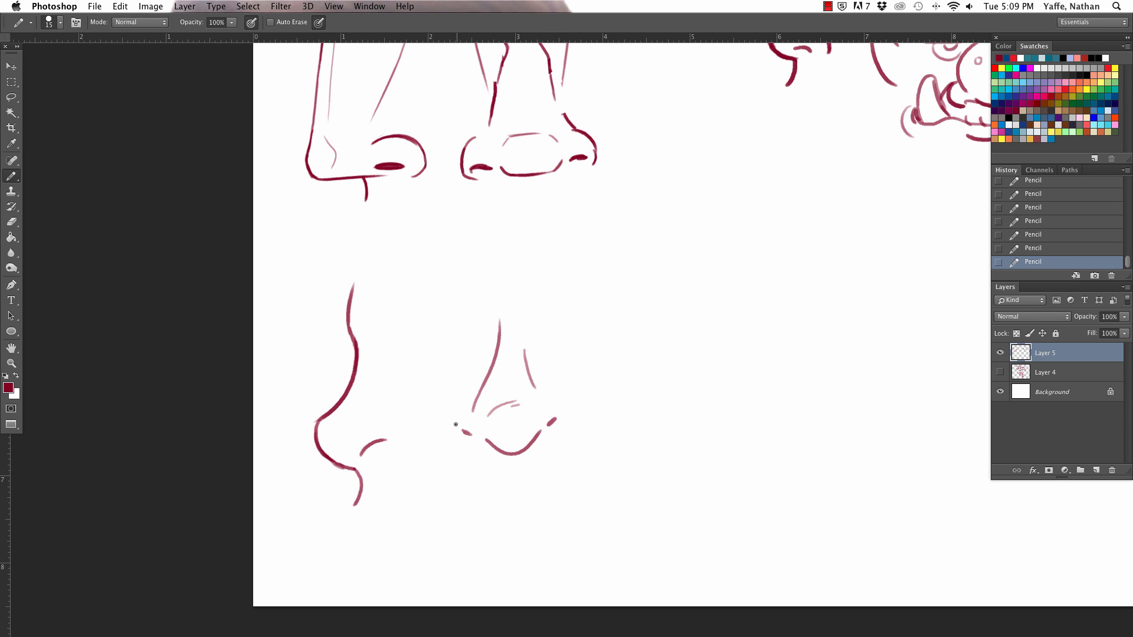
# Step: Trim the outer nostril marks of the front-view tip with the eraser and redraw the nostrils at the underside curve's ends
pyautogui.press('e')
pyautogui.moveTo(457, 428); pyautogui.dragTo(463, 417)
pyautogui.moveTo(551, 413); pyautogui.dragTo(562, 406)
pyautogui.press('b')
pyautogui.moveTo(488, 441)
pyautogui.mouseDown()
pyautogui.moveTo(478, 437)
pyautogui.moveTo(546, 426)
pyautogui.mouseUp()
# Step: Encircle the front-view nose with the freehand Lasso and narrow it to about 90% of its width, clearing the selection
pyautogui.press('l')
pyautogui.moveTo(531, 488)
pyautogui.mouseDown()
pyautogui.moveTo(476, 308)
pyautogui.moveTo(534, 489)
pyautogui.mouseUp()
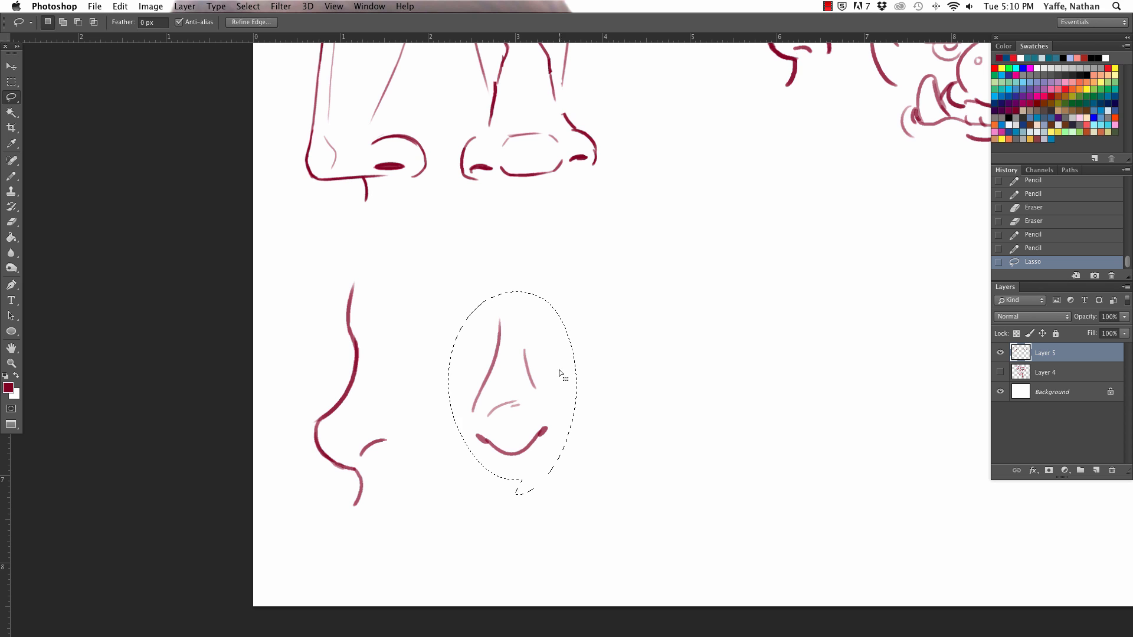
pyautogui.press('super+t')
pyautogui.moveTo(576, 393); pyautogui.dragTo(563, 392)
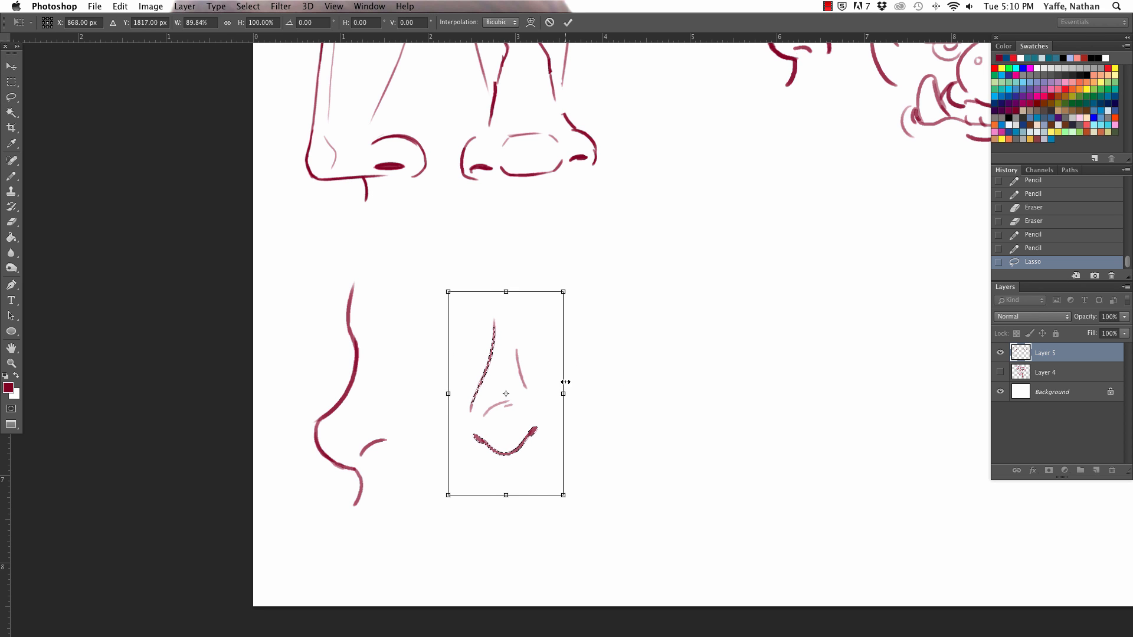
pyautogui.click(565, 24)
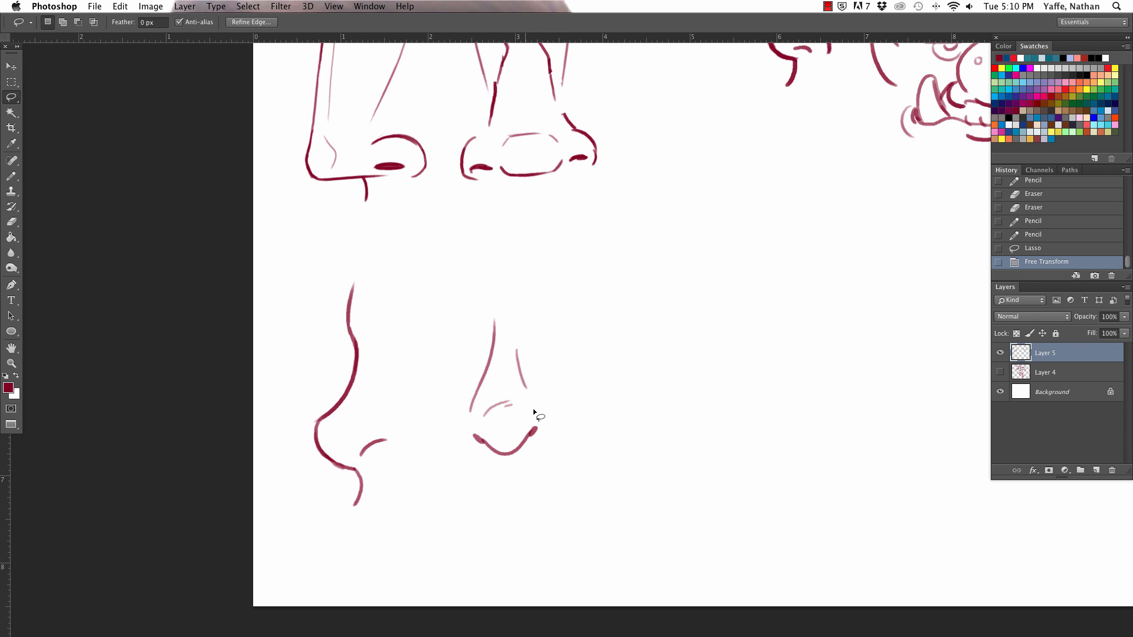
pyautogui.moveTo(557, 393); pyautogui.dragTo(583, 411)
pyautogui.click(584, 405)
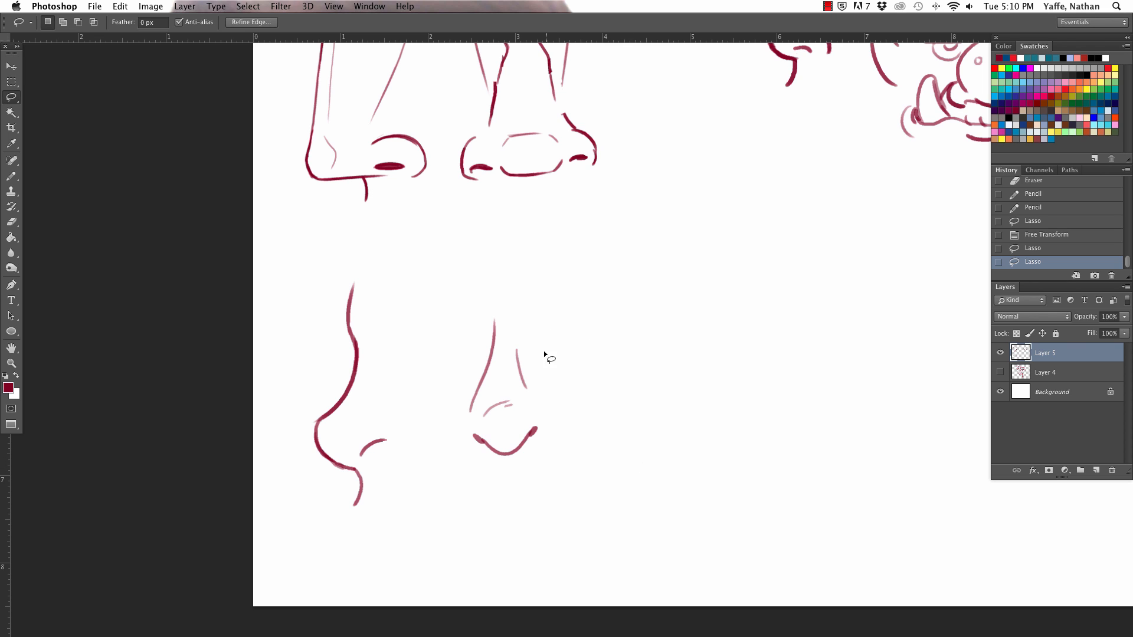
pyautogui.moveTo(548, 373); pyautogui.dragTo(552, 377)
pyautogui.click(553, 377)
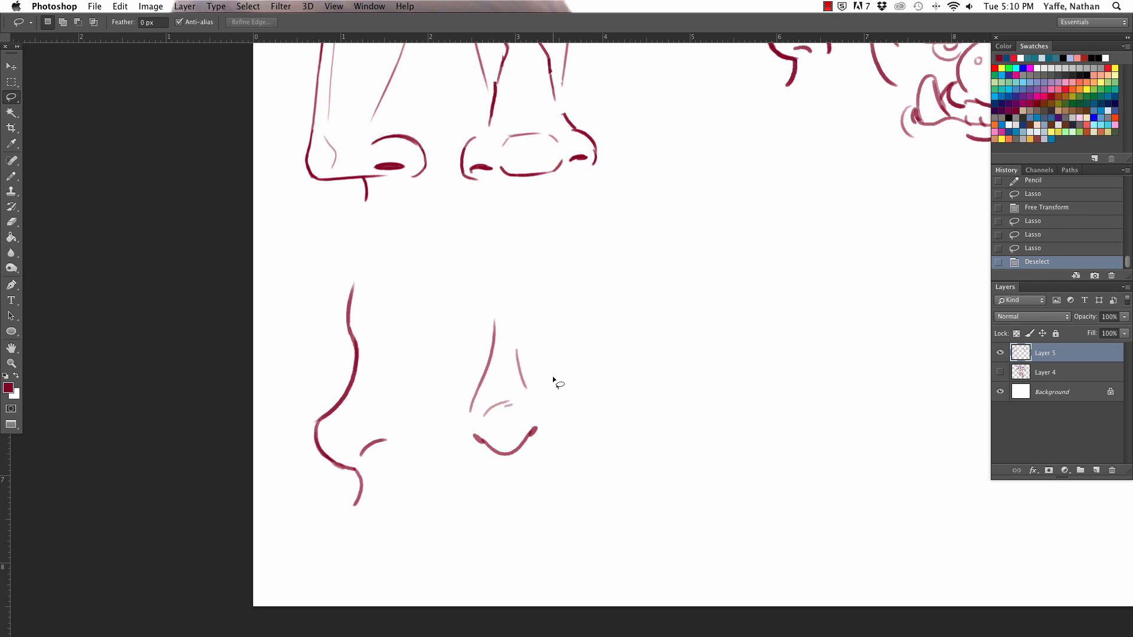
# Step: Draw a thin, light arc joining the two nostrils above the front-view tip's underside curve
pyautogui.press('b')
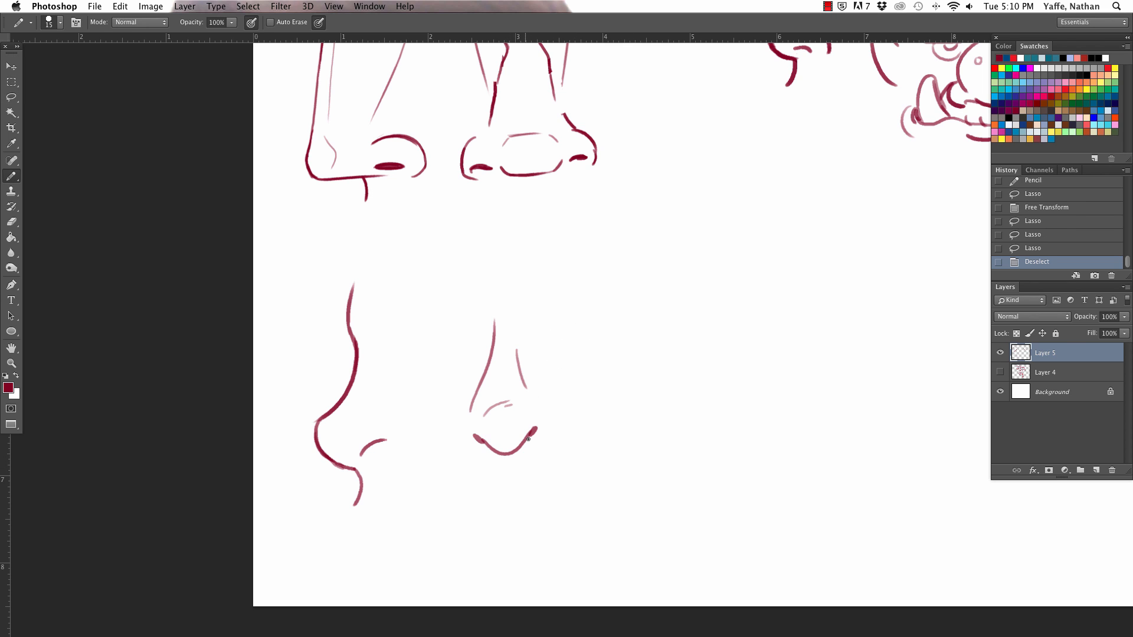
pyautogui.press('z')
pyautogui.moveTo(519, 416)
pyautogui.mouseDown()
pyautogui.moveTo(564, 405)
pyautogui.moveTo(653, 319)
pyautogui.mouseUp()
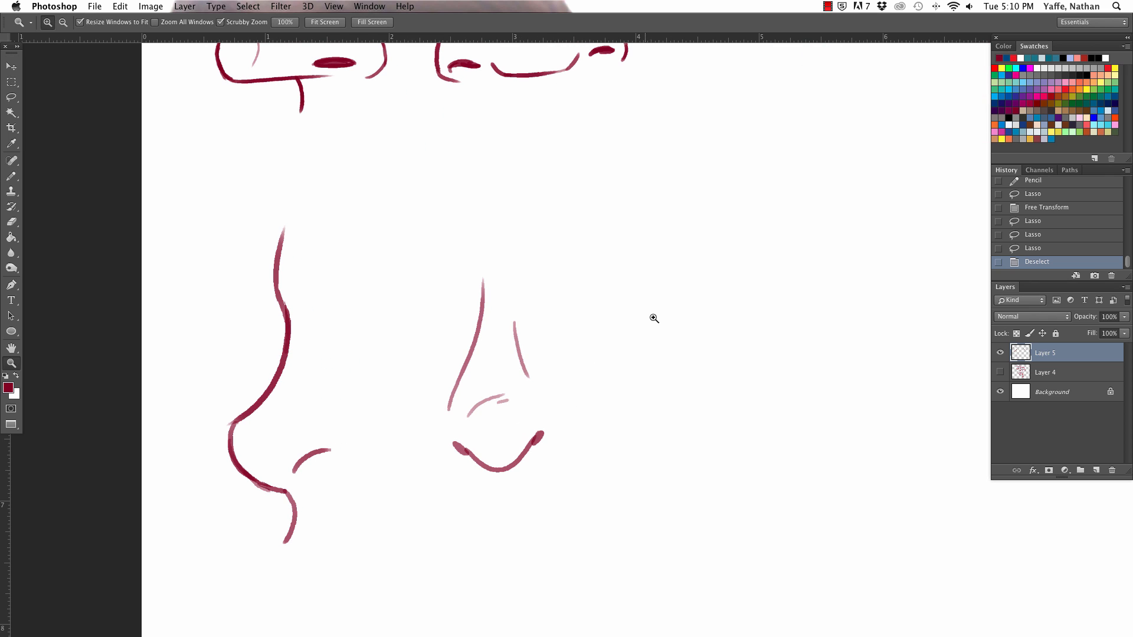
pyautogui.press('b')
pyautogui.press('z')
pyautogui.moveTo(559, 434); pyautogui.dragTo(578, 434)
pyautogui.press('b')
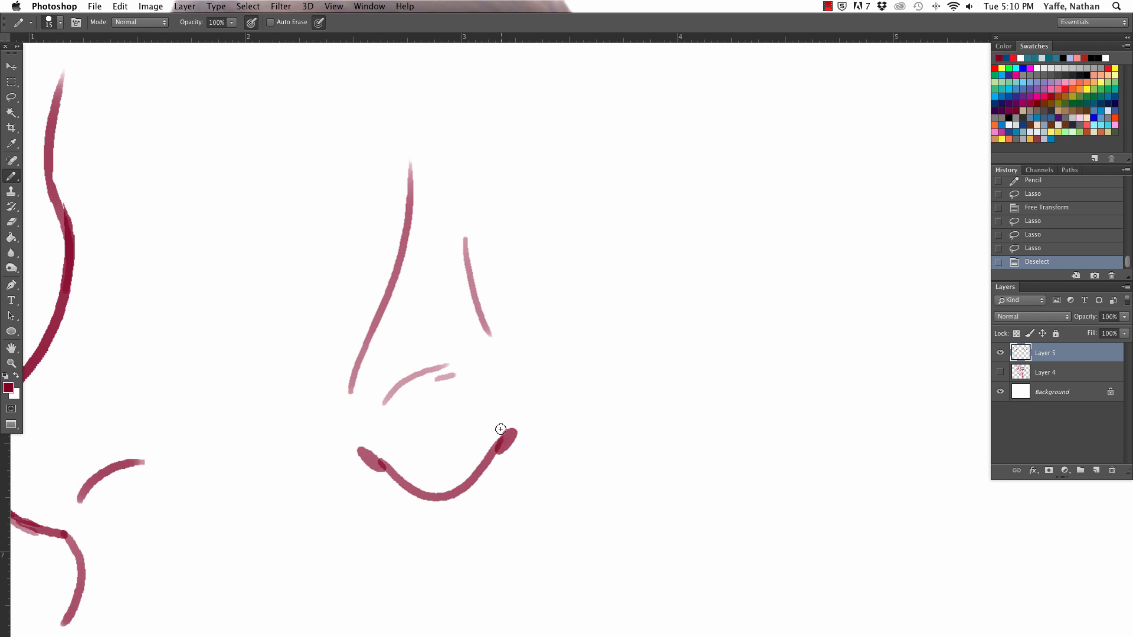
pyautogui.moveTo(505, 431); pyautogui.dragTo(367, 453)
pyautogui.press('super+z')
# Step: Try shading the area between the thin arc and the underside curve, and undo the shading
pyautogui.moveTo(502, 434)
pyautogui.mouseDown()
pyautogui.moveTo(358, 435)
pyautogui.moveTo(410, 473)
pyautogui.moveTo(465, 470)
pyautogui.moveTo(495, 440)
pyautogui.mouseUp()
pyautogui.press('z')
pyautogui.moveTo(501, 357)
pyautogui.mouseDown()
pyautogui.moveTo(466, 329)
pyautogui.moveTo(445, 336)
pyautogui.moveTo(466, 328)
pyautogui.moveTo(457, 337)
pyautogui.mouseUp()
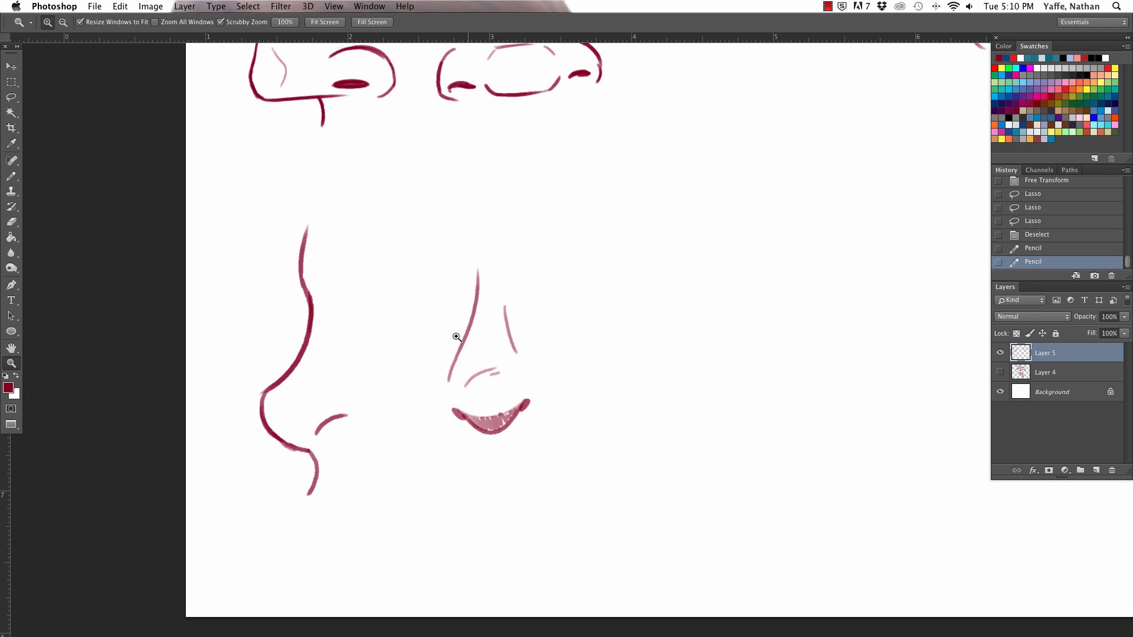
pyautogui.press('b')
pyautogui.press('super+z')
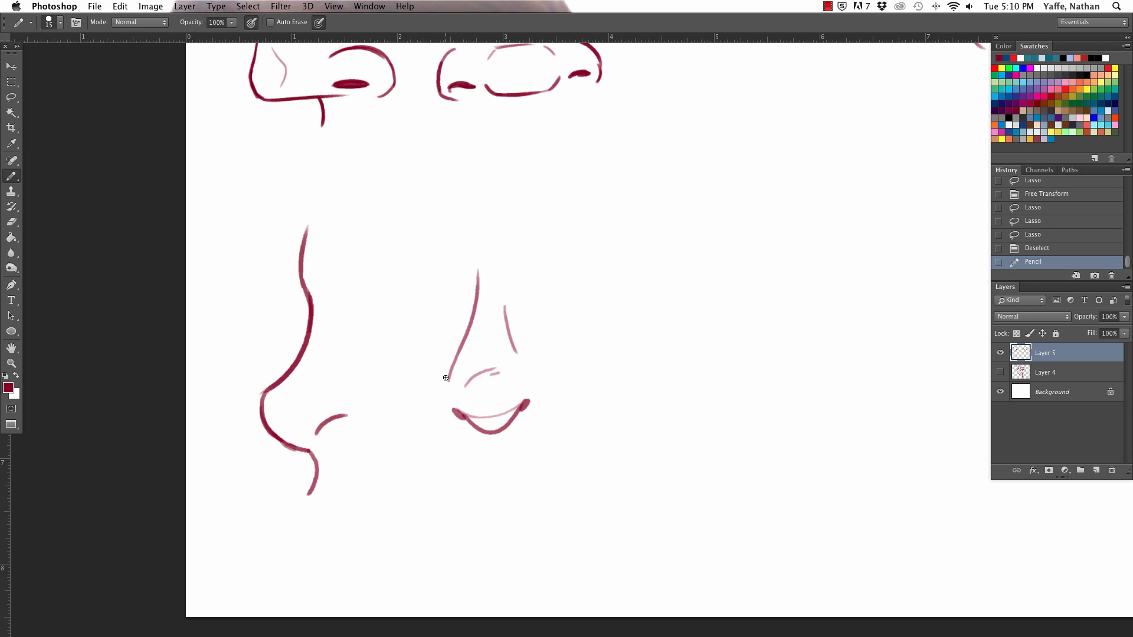
# Step: Draw a light curved nostril wing on each side of the front-view tip
pyautogui.moveTo(446, 378); pyautogui.dragTo(436, 406)
pyautogui.moveTo(530, 375); pyautogui.dragTo(538, 397)
pyautogui.press('super+z')
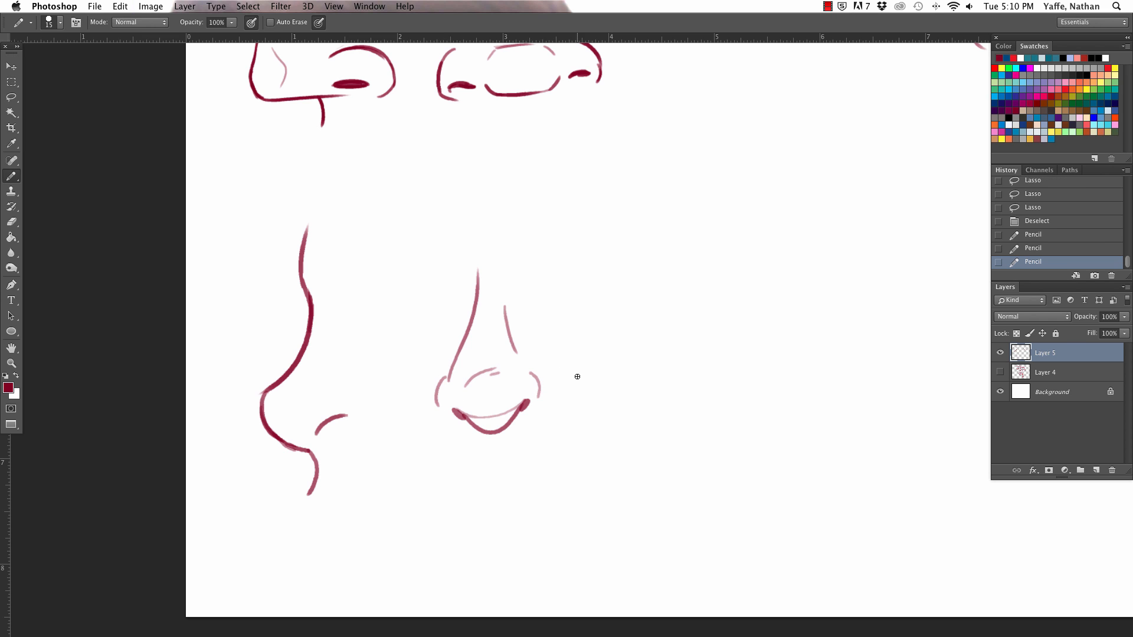
# Step: Draw full lips with a light parting line below the front-view nose and link them with two short philtrum lines
pyautogui.moveTo(411, 490)
pyautogui.mouseDown()
pyautogui.moveTo(498, 470)
pyautogui.moveTo(596, 471)
pyautogui.moveTo(429, 496)
pyautogui.mouseUp()
pyautogui.moveTo(583, 479)
pyautogui.mouseDown()
pyautogui.moveTo(453, 498)
pyautogui.moveTo(417, 491)
pyautogui.mouseUp()
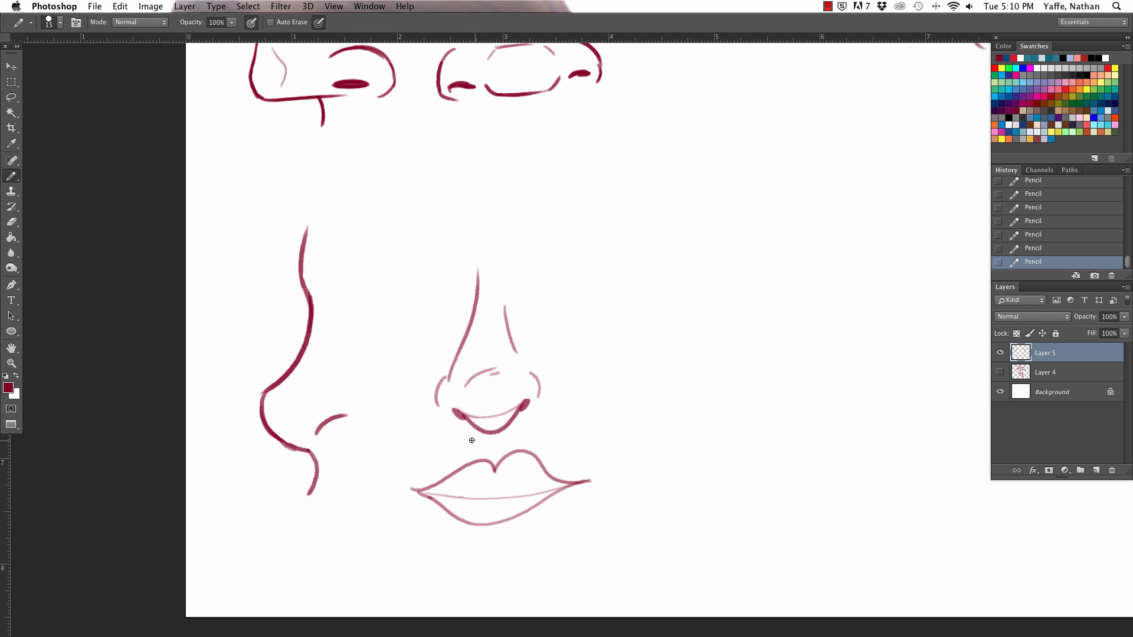
pyautogui.moveTo(481, 440)
pyautogui.mouseDown()
pyautogui.moveTo(482, 453)
pyautogui.moveTo(506, 447)
pyautogui.mouseUp()
# Step: Encircle the concave profile and its front view with the Lasso and move both slightly up toward the angular noses, clearing the selection
pyautogui.press('z')
pyautogui.moveTo(655, 436); pyautogui.dragTo(576, 406)
pyautogui.press('b')
pyautogui.press('z')
pyautogui.moveTo(666, 406); pyautogui.dragTo(710, 402)
pyautogui.press('b')
pyautogui.press('l')
pyautogui.moveTo(619, 516)
pyautogui.mouseDown()
pyautogui.moveTo(442, 506)
pyautogui.moveTo(592, 316)
pyautogui.moveTo(614, 512)
pyautogui.mouseUp()
pyautogui.press('v')
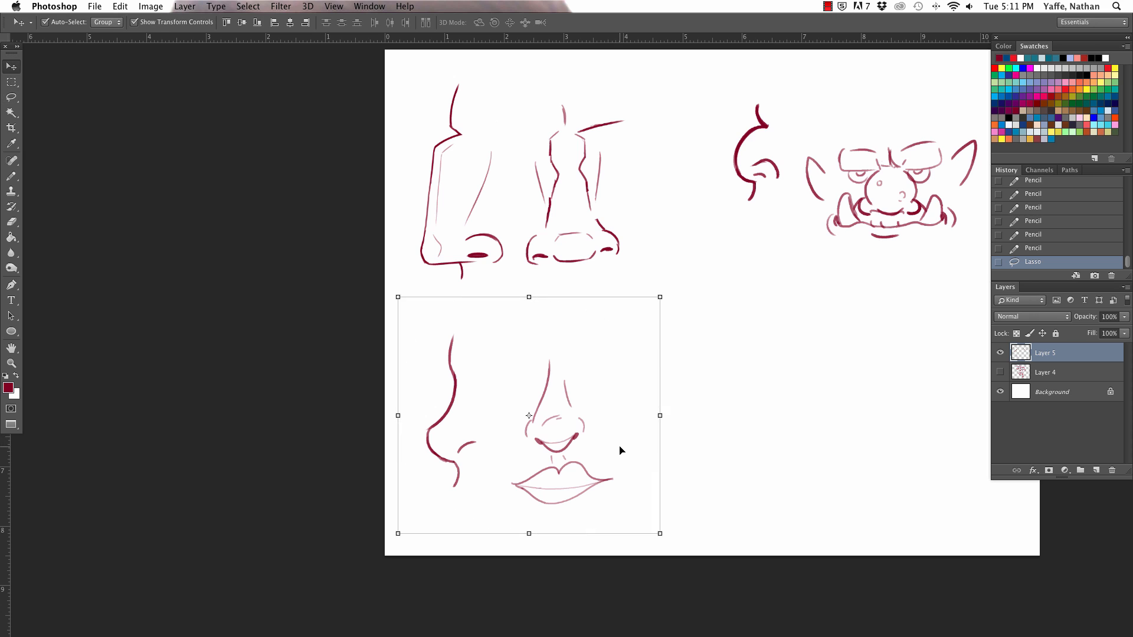
pyautogui.moveTo(617, 447); pyautogui.dragTo(619, 418)
pyautogui.press('l')
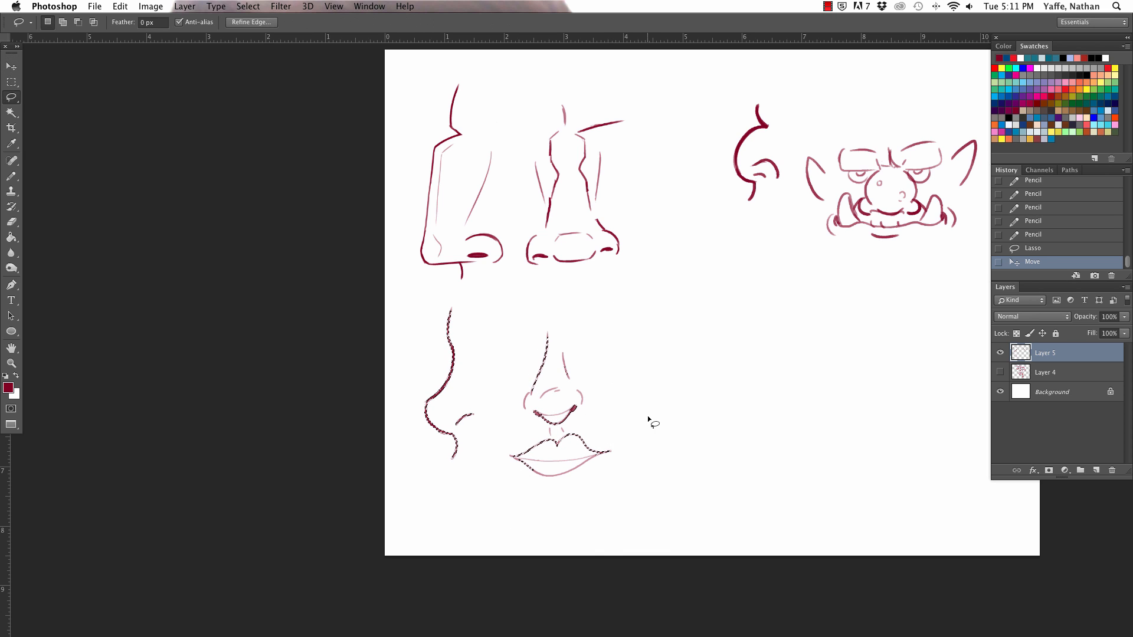
pyautogui.hotkey('ctrl', 'd')
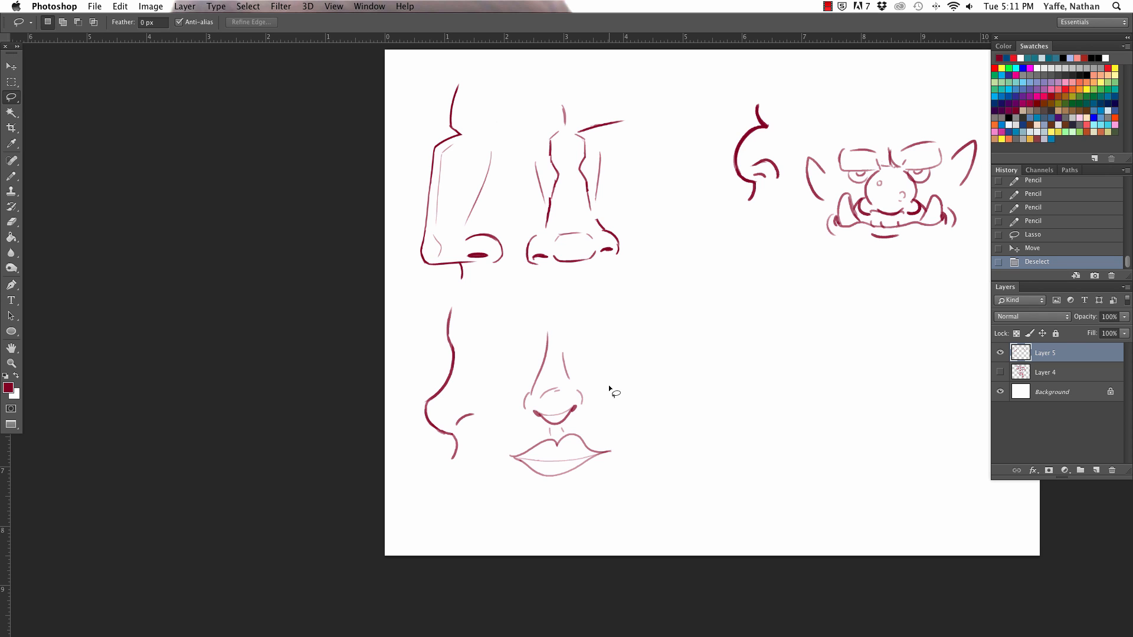
# Step: Pencil a long, pointed, drooping nose in profile below the round ball nose, with a dark nostril and curved wing
pyautogui.click(12, 177)
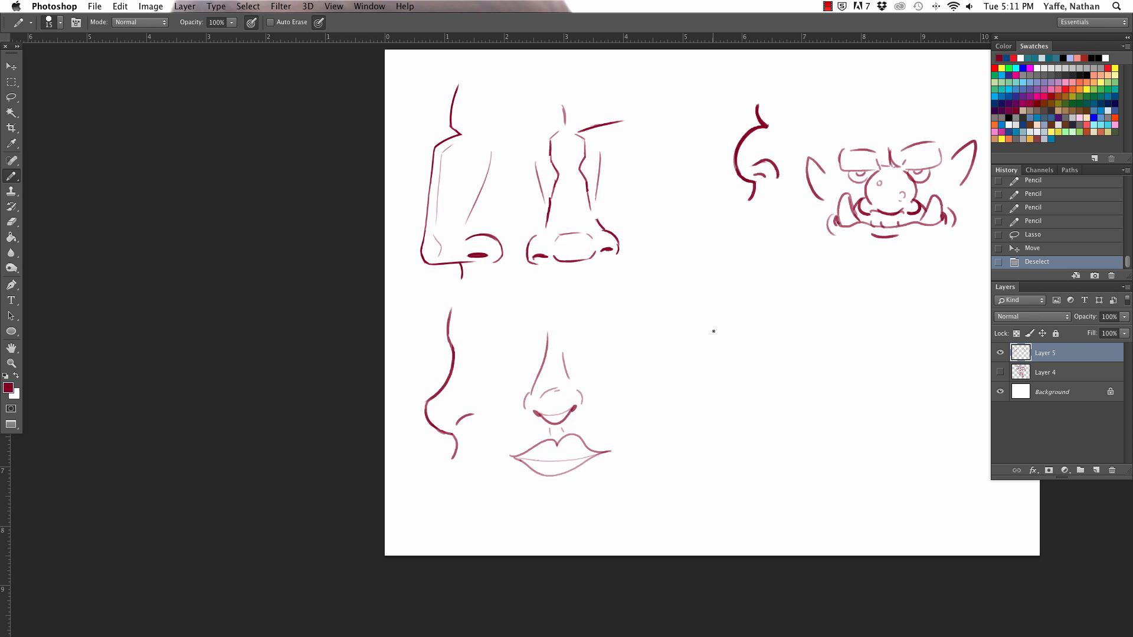
pyautogui.moveTo(704, 341); pyautogui.dragTo(704, 355)
pyautogui.moveTo(730, 307)
pyautogui.mouseDown()
pyautogui.moveTo(678, 394)
pyautogui.moveTo(757, 362)
pyautogui.mouseUp()
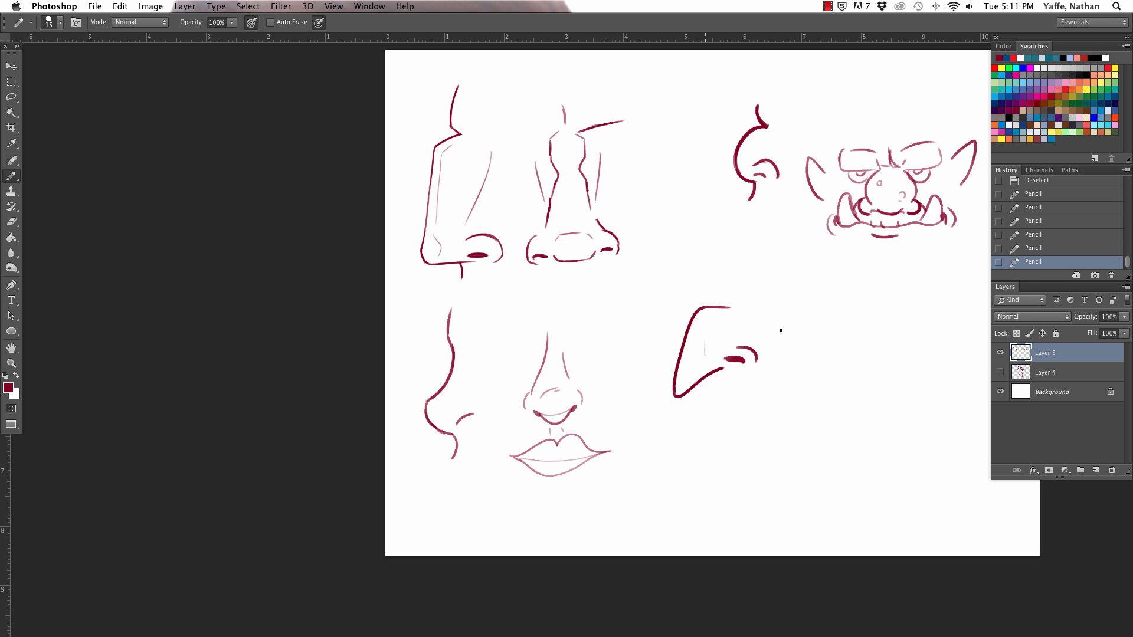
# Step: Complete the pointed-nose profile with a sloping forehead, a small wart on the bridge, lips and a rounded chin, refining the nostril wing
pyautogui.moveTo(700, 304)
pyautogui.mouseDown()
pyautogui.moveTo(739, 303)
pyautogui.moveTo(740, 284)
pyautogui.moveTo(770, 255)
pyautogui.mouseUp()
pyautogui.moveTo(722, 368)
pyautogui.mouseDown()
pyautogui.moveTo(735, 389)
pyautogui.moveTo(739, 369)
pyautogui.moveTo(737, 394)
pyautogui.moveTo(733, 384)
pyautogui.moveTo(716, 457)
pyautogui.moveTo(780, 441)
pyautogui.mouseUp()
pyautogui.press('super+z')
pyautogui.press('super+z')
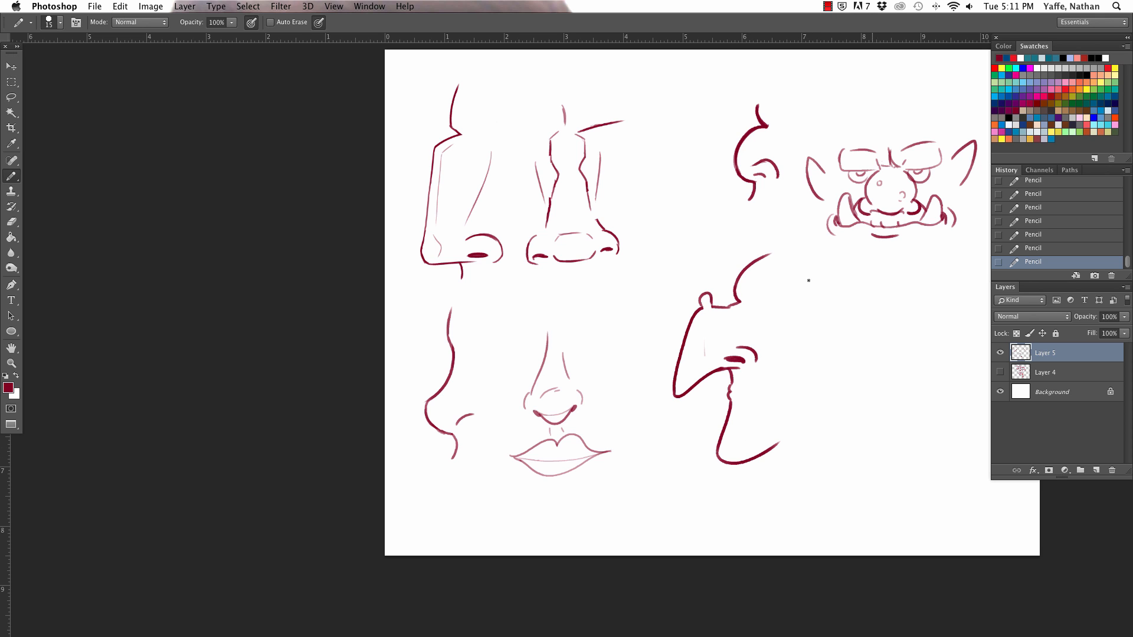
pyautogui.moveTo(748, 367); pyautogui.dragTo(755, 359)
# Step: Draw a small upturned nose profile and, beside it, a boy's turned head with tufted hair, eye, open mouth and ear
pyautogui.moveTo(669, 447)
pyautogui.mouseDown()
pyautogui.moveTo(647, 486)
pyautogui.moveTo(672, 501)
pyautogui.mouseUp()
pyautogui.moveTo(819, 432); pyautogui.dragTo(808, 475)
pyautogui.press('super+z')
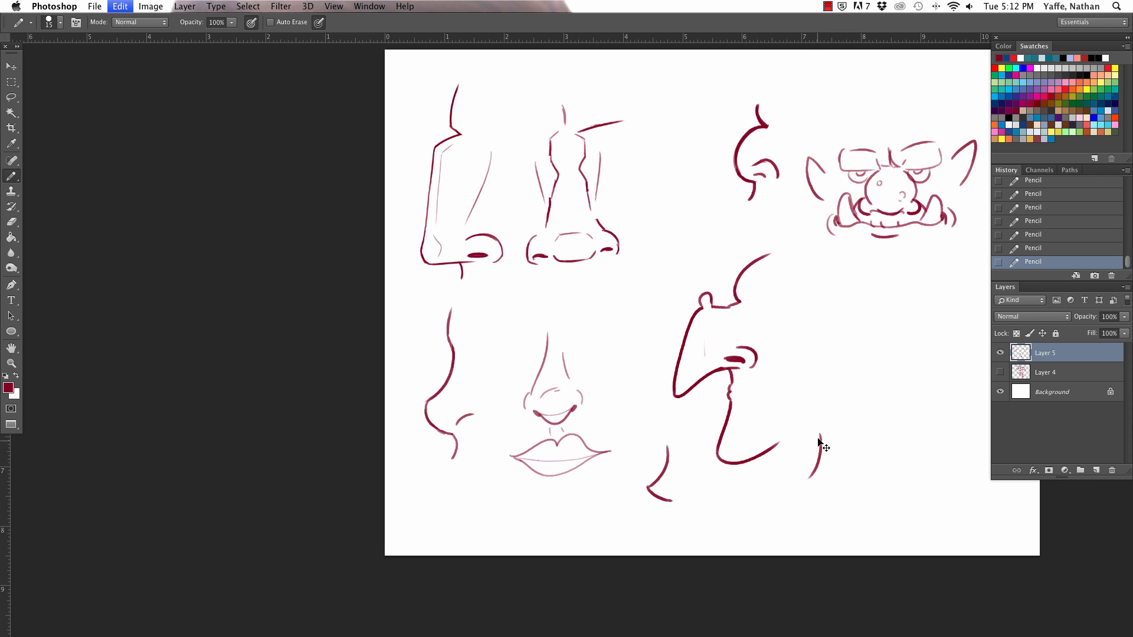
pyautogui.moveTo(817, 428)
pyautogui.mouseDown()
pyautogui.moveTo(791, 472)
pyautogui.moveTo(832, 497)
pyautogui.moveTo(913, 489)
pyautogui.moveTo(845, 472)
pyautogui.moveTo(846, 491)
pyautogui.moveTo(844, 471)
pyautogui.moveTo(837, 491)
pyautogui.moveTo(849, 476)
pyautogui.moveTo(829, 435)
pyautogui.moveTo(840, 460)
pyautogui.moveTo(829, 457)
pyautogui.moveTo(843, 425)
pyautogui.moveTo(814, 420)
pyautogui.moveTo(827, 405)
pyautogui.moveTo(869, 425)
pyautogui.moveTo(877, 472)
pyautogui.mouseUp()
pyautogui.press('super+z')
pyautogui.moveTo(826, 420)
pyautogui.mouseDown()
pyautogui.moveTo(815, 421)
pyautogui.moveTo(840, 412)
pyautogui.moveTo(840, 399)
pyautogui.moveTo(856, 411)
pyautogui.moveTo(827, 384)
pyautogui.moveTo(897, 424)
pyautogui.mouseUp()
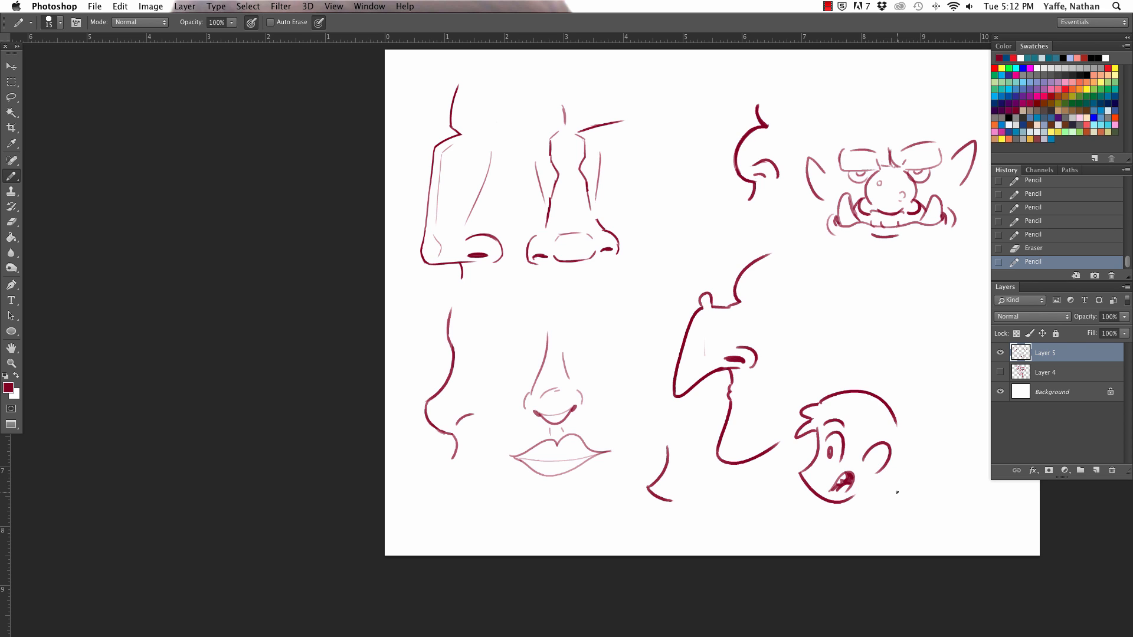
# Step: Draw the front view of the pointed nose with a drooping tip, dark nostrils, curved wings, crooked bridge lines and a wart
pyautogui.click(823, 327)
pyautogui.moveTo(826, 331)
pyautogui.mouseDown()
pyautogui.moveTo(887, 321)
pyautogui.moveTo(866, 346)
pyautogui.moveTo(888, 326)
pyautogui.mouseUp()
pyautogui.press('super+z')
pyautogui.moveTo(804, 323)
pyautogui.mouseDown()
pyautogui.moveTo(818, 336)
pyautogui.moveTo(833, 311)
pyautogui.moveTo(872, 310)
pyautogui.mouseUp()
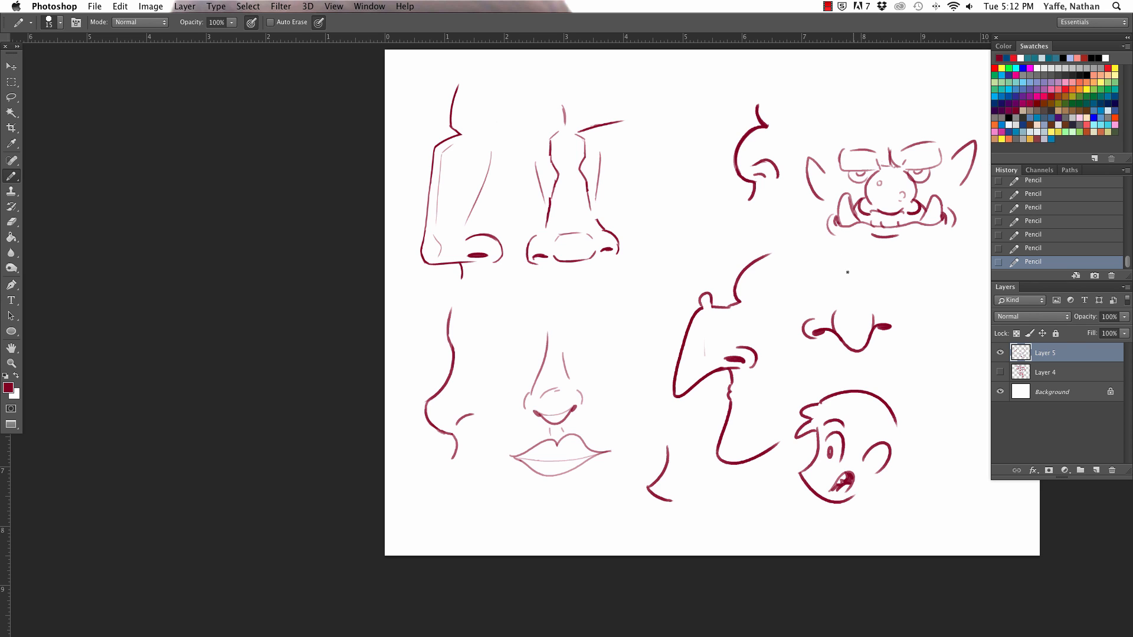
pyautogui.moveTo(843, 255)
pyautogui.mouseDown()
pyautogui.moveTo(864, 300)
pyautogui.moveTo(868, 291)
pyautogui.moveTo(899, 328)
pyautogui.mouseUp()
pyautogui.moveTo(834, 267)
pyautogui.mouseDown()
pyautogui.moveTo(836, 296)
pyautogui.moveTo(867, 304)
pyautogui.mouseUp()
# Step: Erase the stray mark inside the pointed profile nose, tidy the front view's nostril wing and add inner lines to the boy's ear
pyautogui.moveTo(702, 338); pyautogui.dragTo(705, 355)
pyautogui.moveTo(886, 308)
pyautogui.mouseDown()
pyautogui.moveTo(905, 319)
pyautogui.moveTo(892, 337)
pyautogui.mouseUp()
pyautogui.moveTo(891, 314); pyautogui.dragTo(896, 315)
pyautogui.moveTo(895, 313); pyautogui.dragTo(897, 319)
pyautogui.moveTo(883, 452); pyautogui.dragTo(871, 466)
pyautogui.moveTo(874, 469); pyautogui.dragTo(881, 466)
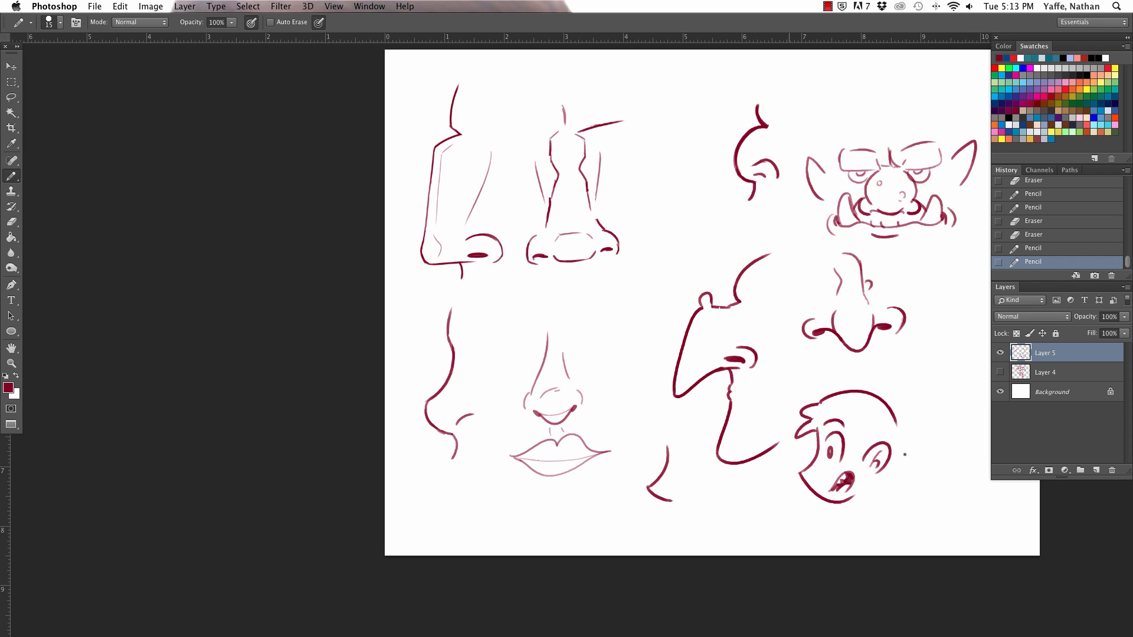
# Step: Draw an egg-shaped head near the canvas's right edge with an open toothed mouth and a beak-like nose outline
pyautogui.hscroll(8, 762, 405)
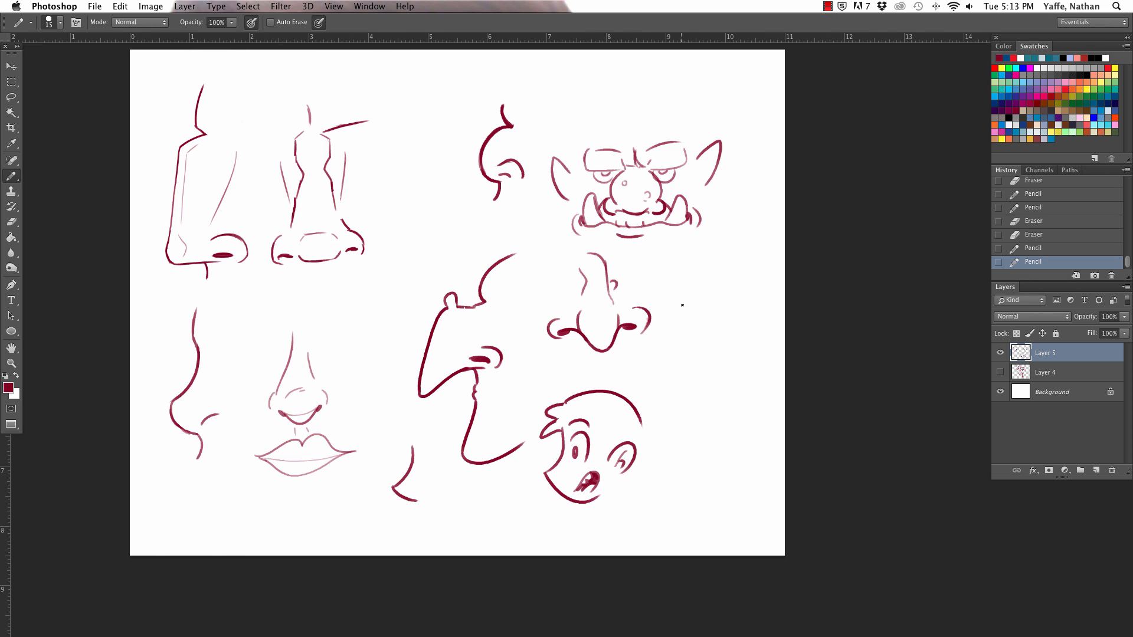
pyautogui.moveTo(686, 403)
pyautogui.mouseDown()
pyautogui.moveTo(702, 306)
pyautogui.moveTo(748, 384)
pyautogui.moveTo(738, 363)
pyautogui.moveTo(713, 365)
pyautogui.moveTo(744, 360)
pyautogui.moveTo(730, 362)
pyautogui.moveTo(745, 349)
pyautogui.moveTo(726, 375)
pyautogui.moveTo(747, 362)
pyautogui.mouseUp()
pyautogui.press('super+z')
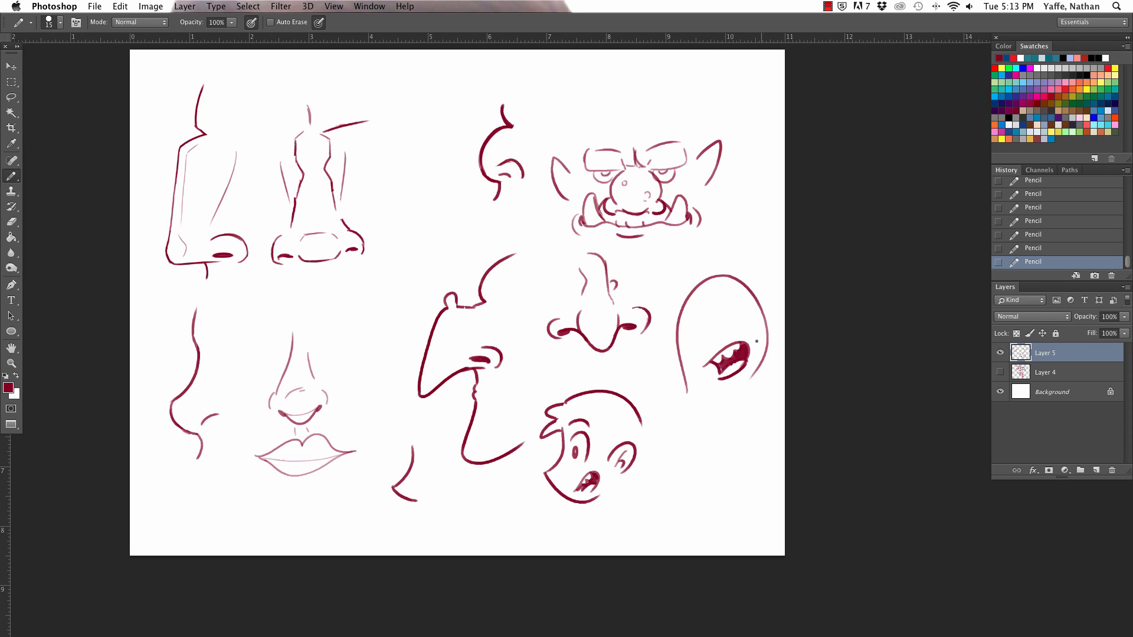
pyautogui.moveTo(702, 313)
pyautogui.mouseDown()
pyautogui.moveTo(706, 354)
pyautogui.moveTo(706, 314)
pyautogui.mouseUp()
# Step: Fill the egg-shaped head's nose with a pink swatch colour using the pencil and resample the dark red for drawing
pyautogui.click(1058, 82)
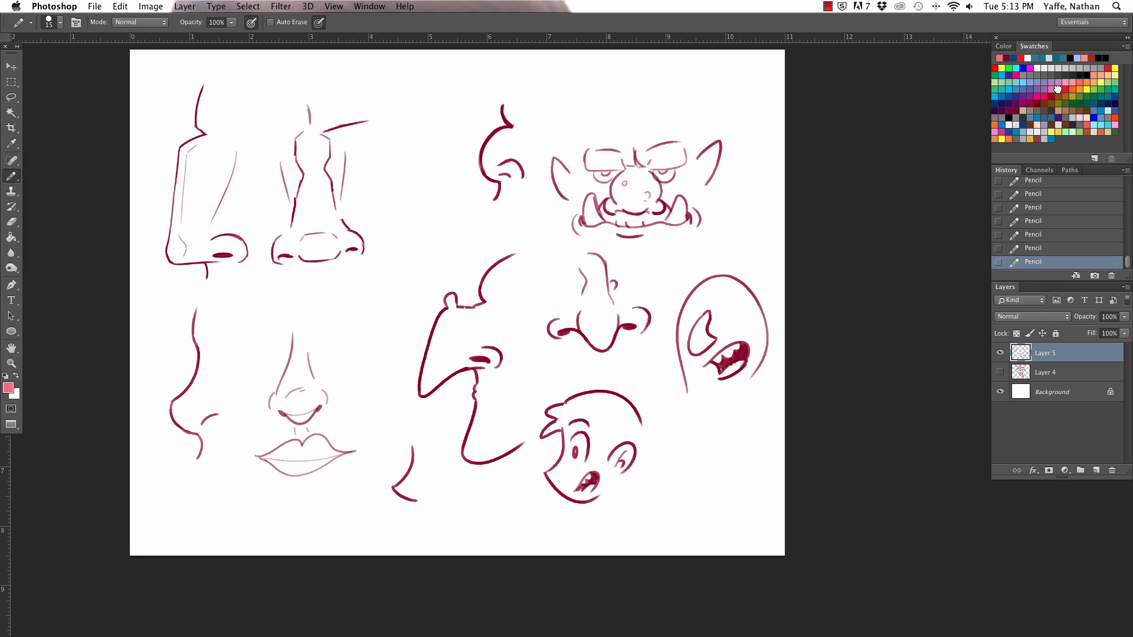
pyautogui.moveTo(704, 314)
pyautogui.mouseDown()
pyautogui.moveTo(698, 348)
pyautogui.moveTo(702, 340)
pyautogui.mouseUp()
pyautogui.click(11, 143)
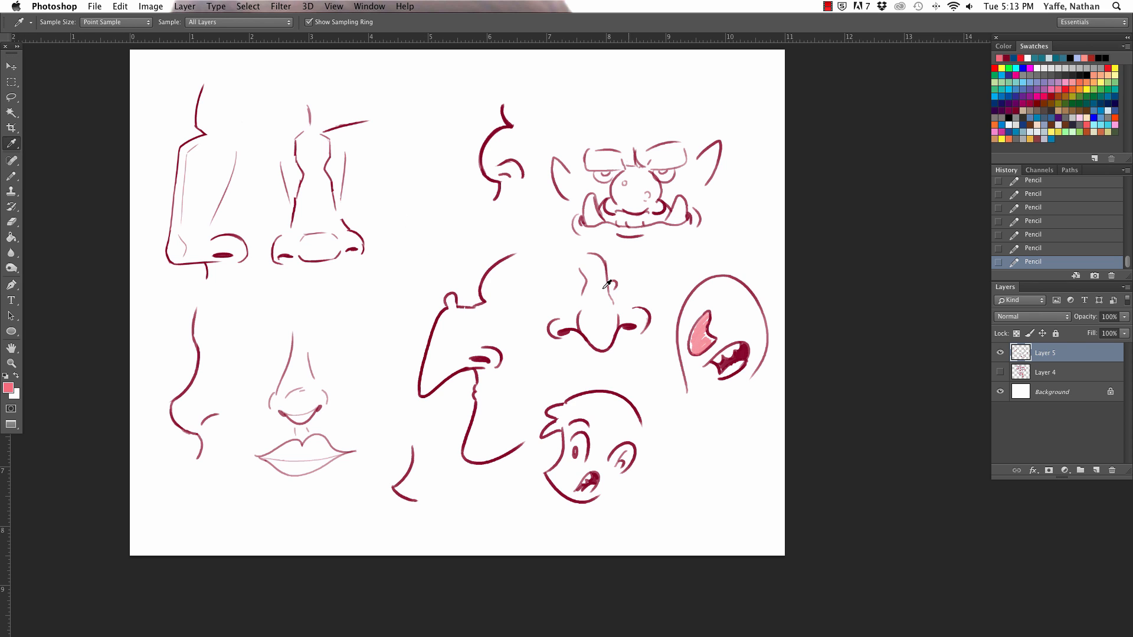
pyautogui.click(743, 351)
pyautogui.click(12, 176)
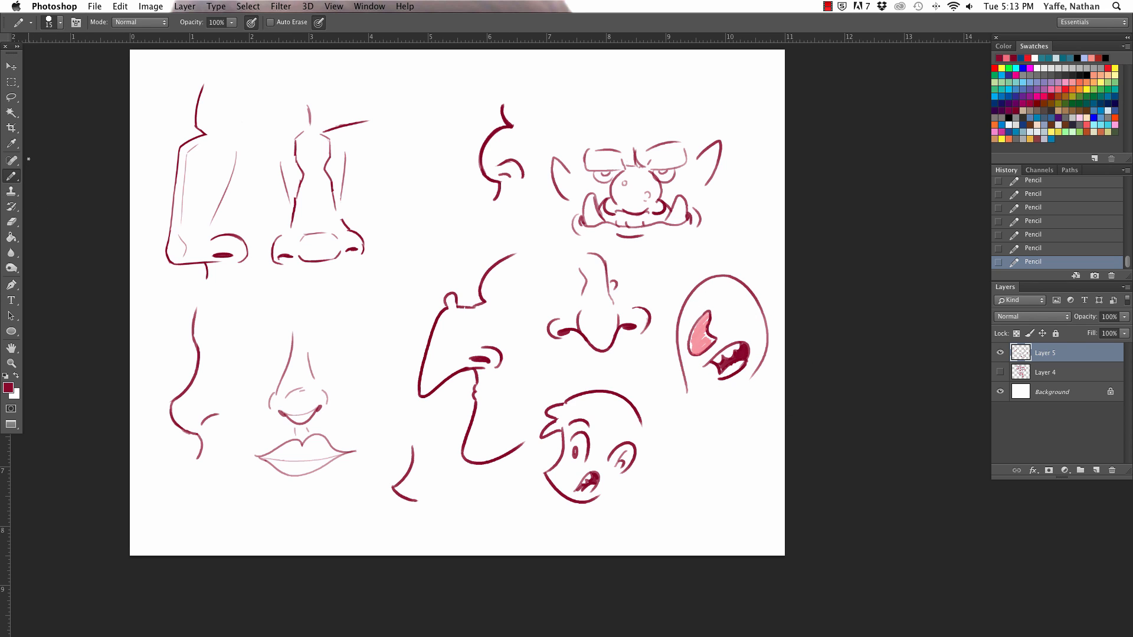
# Step: Add two round eyes with pupils, neck lines and a dark tuft of hair to the egg-shaped head
pyautogui.moveTo(724, 302); pyautogui.dragTo(693, 311)
pyautogui.click(726, 309)
pyautogui.click(696, 309)
pyautogui.moveTo(684, 374); pyautogui.dragTo(686, 417)
pyautogui.moveTo(760, 370); pyautogui.dragTo(730, 413)
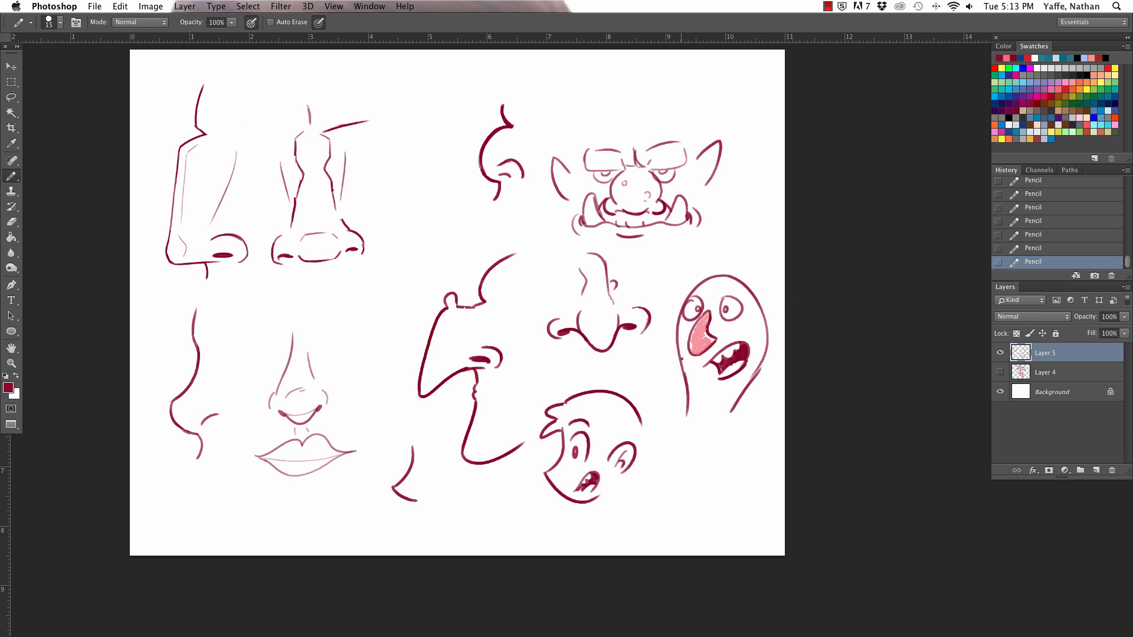
pyautogui.moveTo(698, 273); pyautogui.dragTo(735, 267)
# Step: Draw half-closed eyes with bags beside the angular front-view nose and a curved brow arc above each eye
pyautogui.moveTo(322, 131)
pyautogui.mouseDown()
pyautogui.moveTo(368, 119)
pyautogui.moveTo(392, 139)
pyautogui.mouseUp()
pyautogui.press('super+z')
pyautogui.moveTo(319, 129)
pyautogui.mouseDown()
pyautogui.moveTo(387, 136)
pyautogui.moveTo(371, 151)
pyautogui.moveTo(356, 136)
pyautogui.moveTo(371, 174)
pyautogui.mouseUp()
pyautogui.moveTo(239, 145)
pyautogui.mouseDown()
pyautogui.moveTo(298, 132)
pyautogui.moveTo(284, 139)
pyautogui.moveTo(293, 175)
pyautogui.mouseUp()
pyautogui.press('super+z')
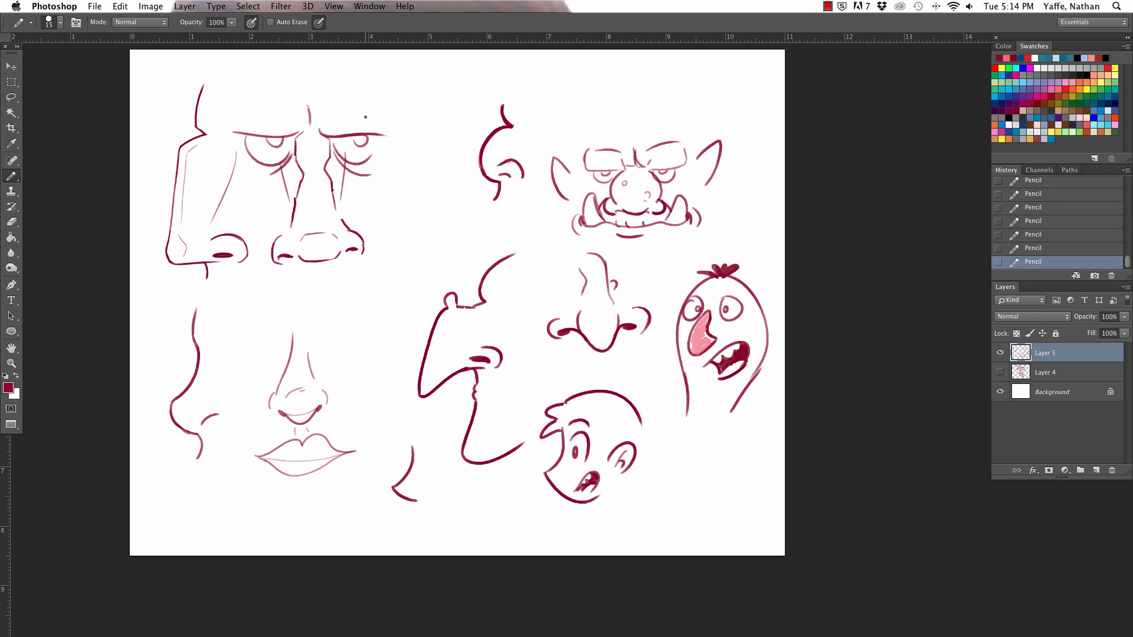
pyautogui.moveTo(335, 99); pyautogui.dragTo(408, 128)
pyautogui.moveTo(224, 109); pyautogui.dragTo(287, 90)
# Step: Draw a mirrored angular profile on the other side of the front-view nose, with a dark nostril, wing and light cheek line
pyautogui.moveTo(439, 83); pyautogui.dragTo(454, 142)
pyautogui.press('super+z')
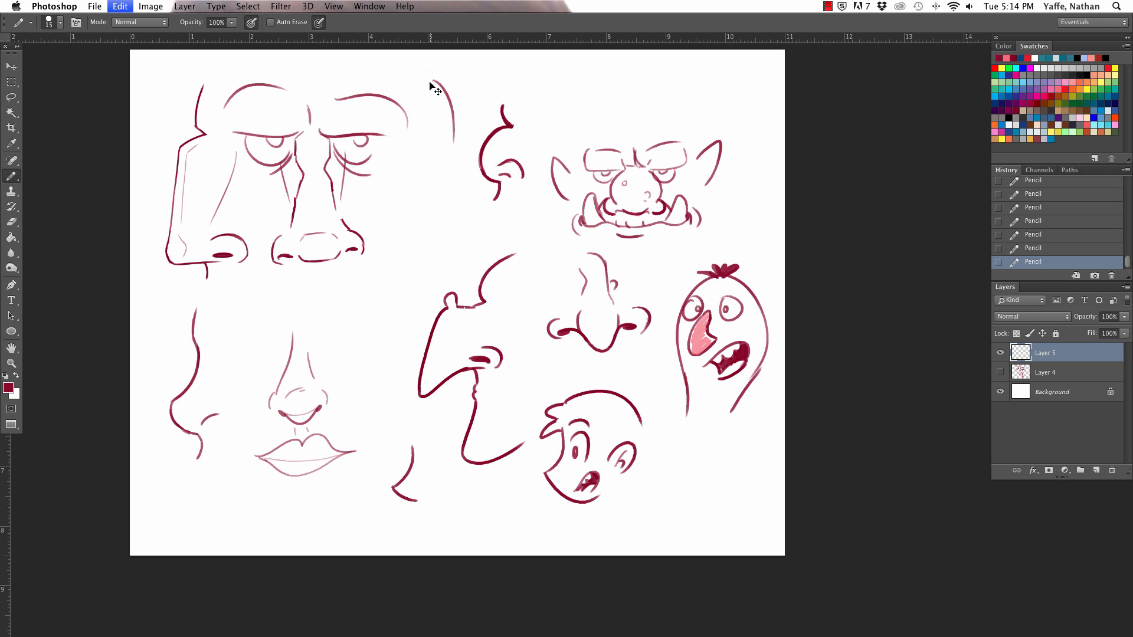
pyautogui.moveTo(425, 72)
pyautogui.mouseDown()
pyautogui.moveTo(450, 101)
pyautogui.moveTo(446, 164)
pyautogui.moveTo(442, 140)
pyautogui.moveTo(459, 252)
pyautogui.moveTo(458, 226)
pyautogui.moveTo(444, 245)
pyautogui.moveTo(460, 236)
pyautogui.moveTo(459, 210)
pyautogui.mouseUp()
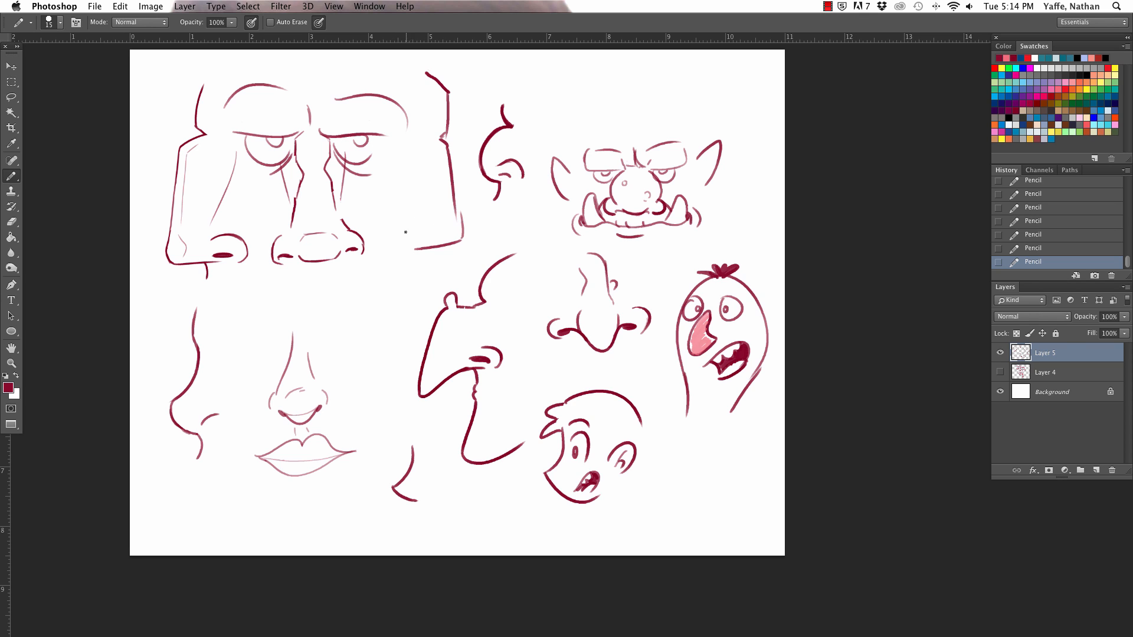
pyautogui.moveTo(395, 242)
pyautogui.mouseDown()
pyautogui.moveTo(430, 230)
pyautogui.moveTo(404, 244)
pyautogui.mouseUp()
pyautogui.moveTo(454, 190); pyautogui.dragTo(461, 239)
pyautogui.moveTo(419, 154); pyautogui.dragTo(437, 212)
# Step: Draw a wavy mouth line under the angular front-view nose and extend both profiles with head-top outlines and a lip line
pyautogui.moveTo(282, 286); pyautogui.dragTo(351, 277)
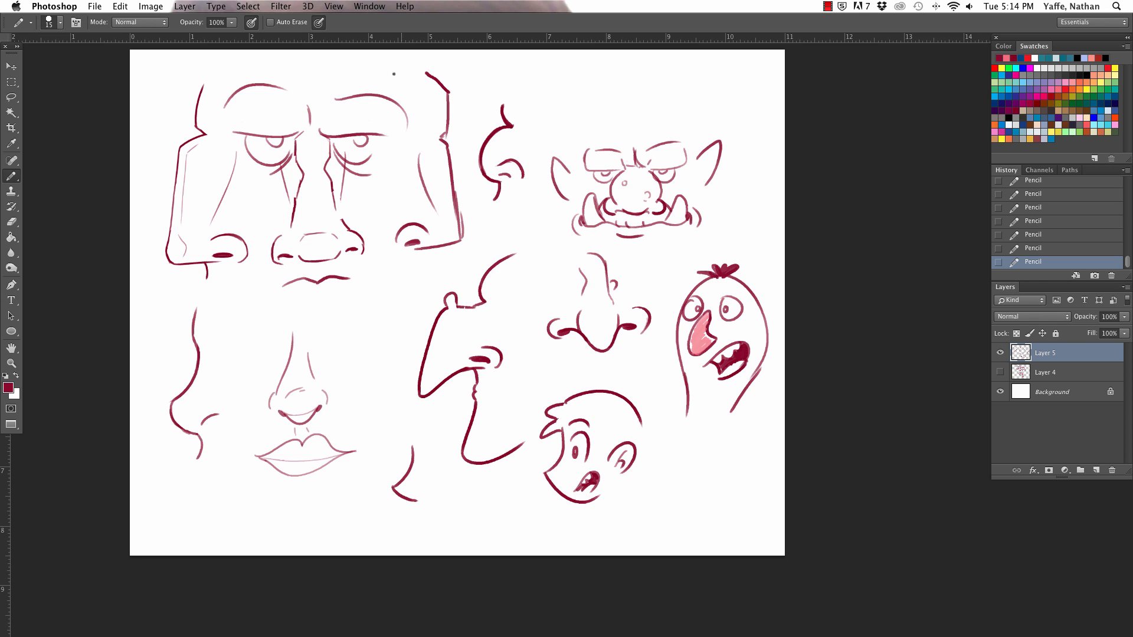
pyautogui.moveTo(378, 61); pyautogui.dragTo(429, 72)
pyautogui.moveTo(201, 88); pyautogui.dragTo(295, 58)
pyautogui.moveTo(417, 251); pyautogui.dragTo(415, 272)
# Step: Darken the pupils of the heavy-lidded eyes and add a short lower-lip line beneath the mouth
pyautogui.moveTo(272, 136); pyautogui.dragTo(272, 141)
pyautogui.moveTo(356, 138); pyautogui.dragTo(357, 143)
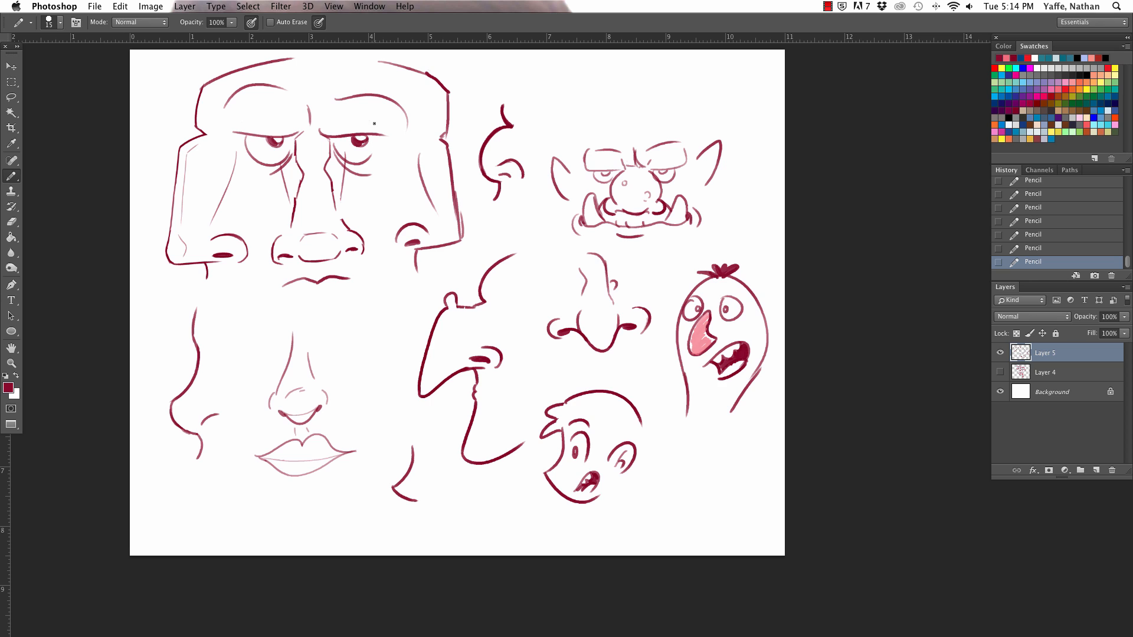
pyautogui.moveTo(309, 293); pyautogui.dragTo(332, 290)
# Step: Select the whole heavy-lidded angular face with a Polygonal Lasso outline
pyautogui.moveTo(11, 98); pyautogui.dragTo(50, 114)
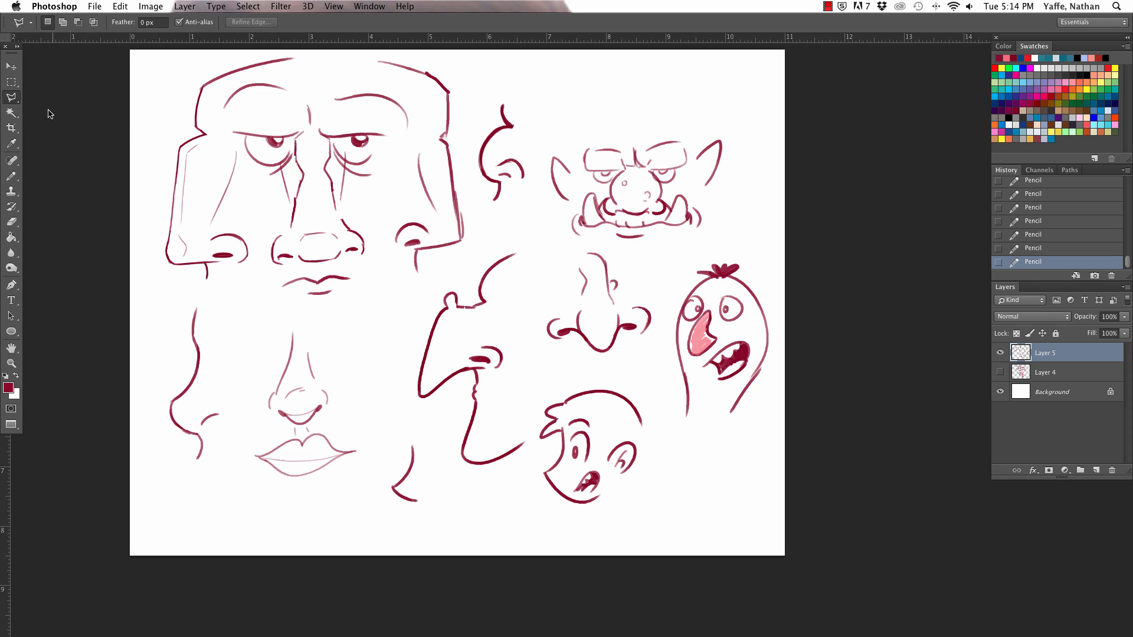
pyautogui.click(158, 87)
pyautogui.click(151, 265)
pyautogui.click(200, 303)
pyautogui.click(331, 311)
pyautogui.click(412, 308)
pyautogui.click(473, 270)
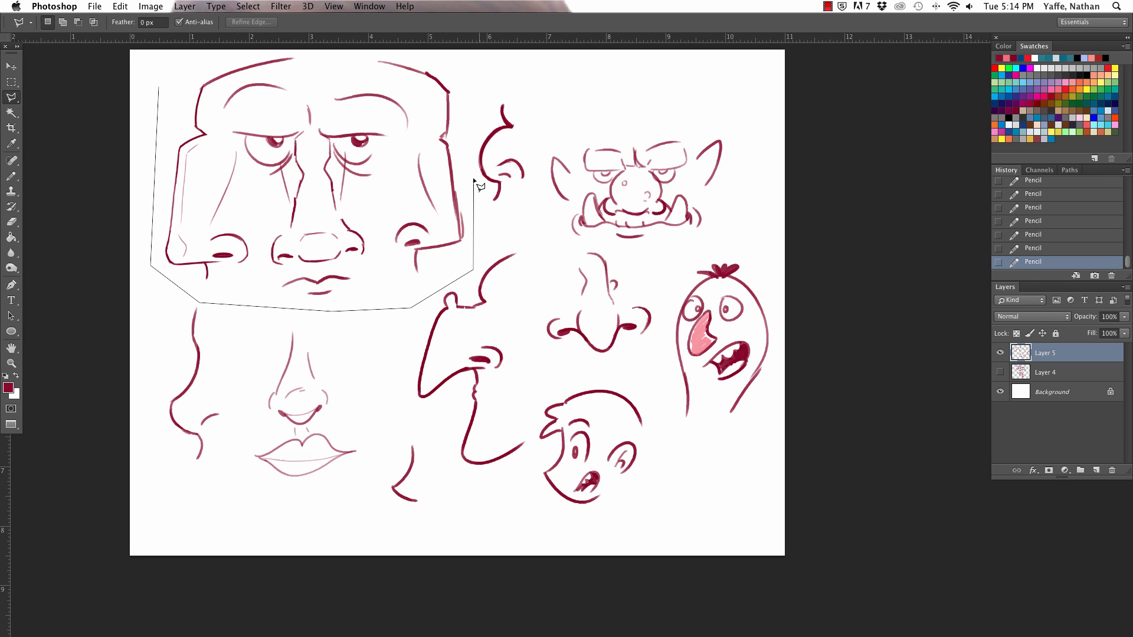
pyautogui.click(463, 125)
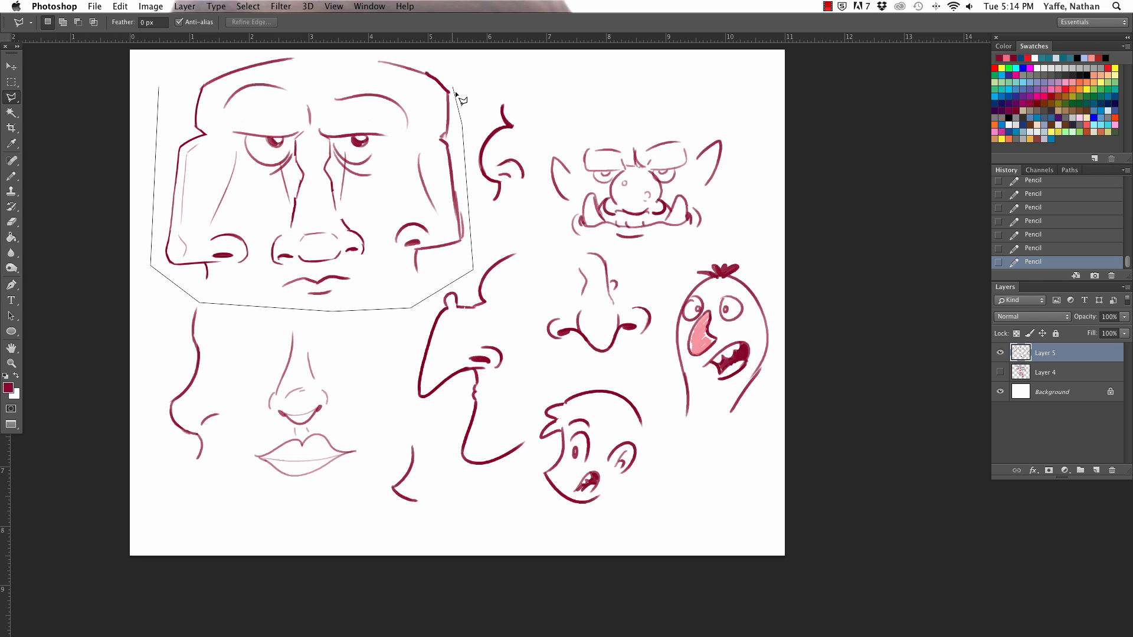
pyautogui.click(450, 62)
pyautogui.click(227, 60)
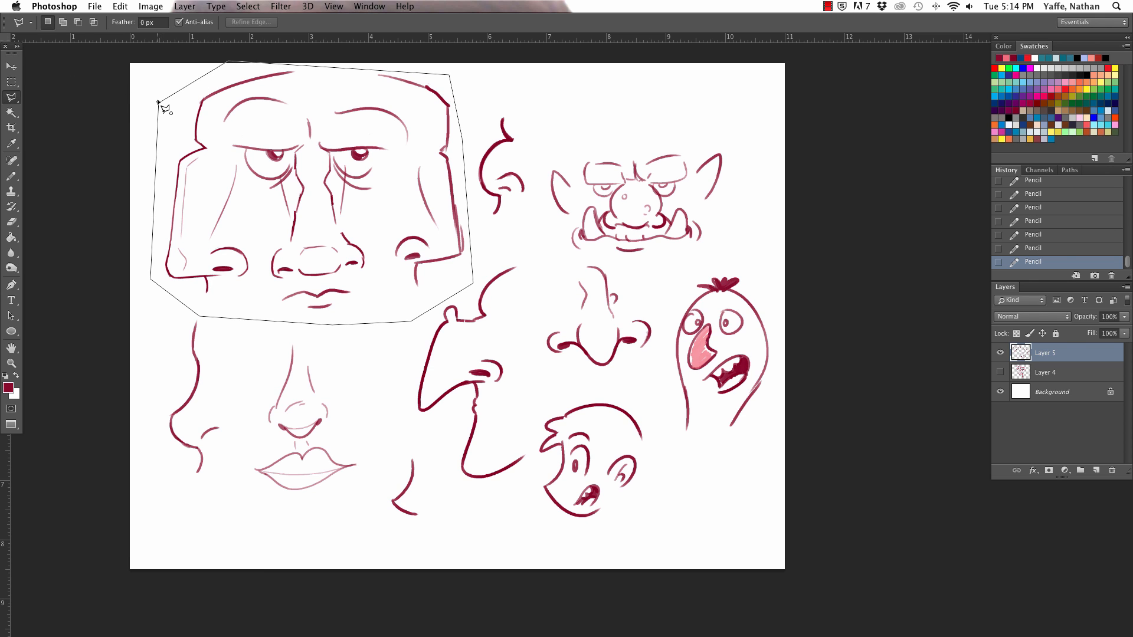
pyautogui.click(160, 104)
# Step: Scale the selected angular face down to about 73% and clear the selection
pyautogui.press('v')
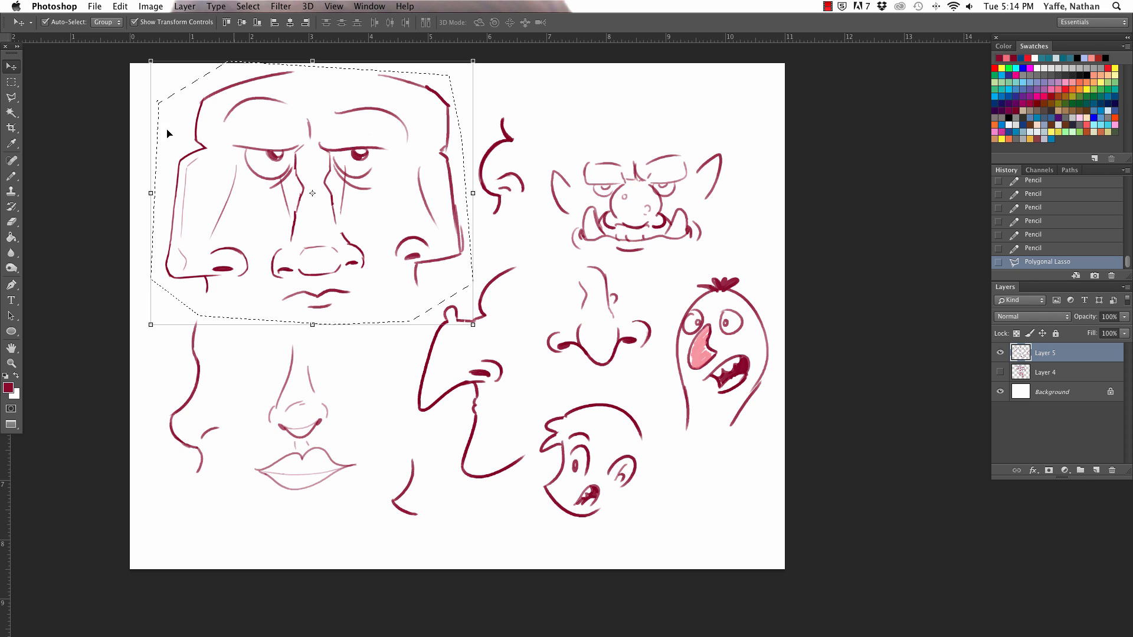
pyautogui.moveTo(472, 324); pyautogui.dragTo(378, 256)
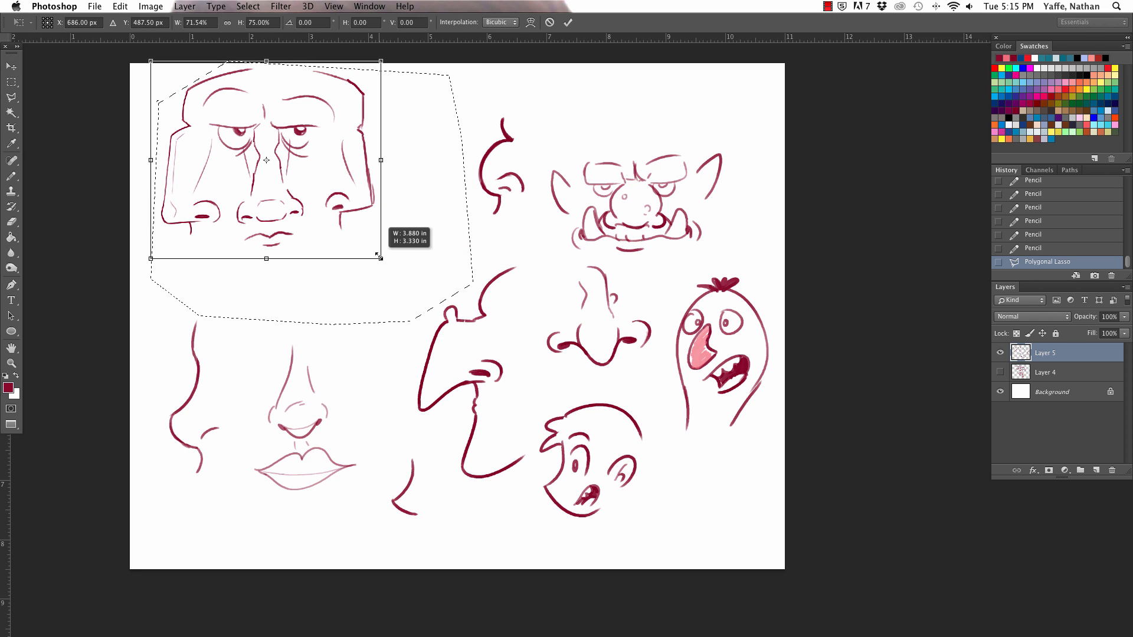
pyautogui.press('Return')
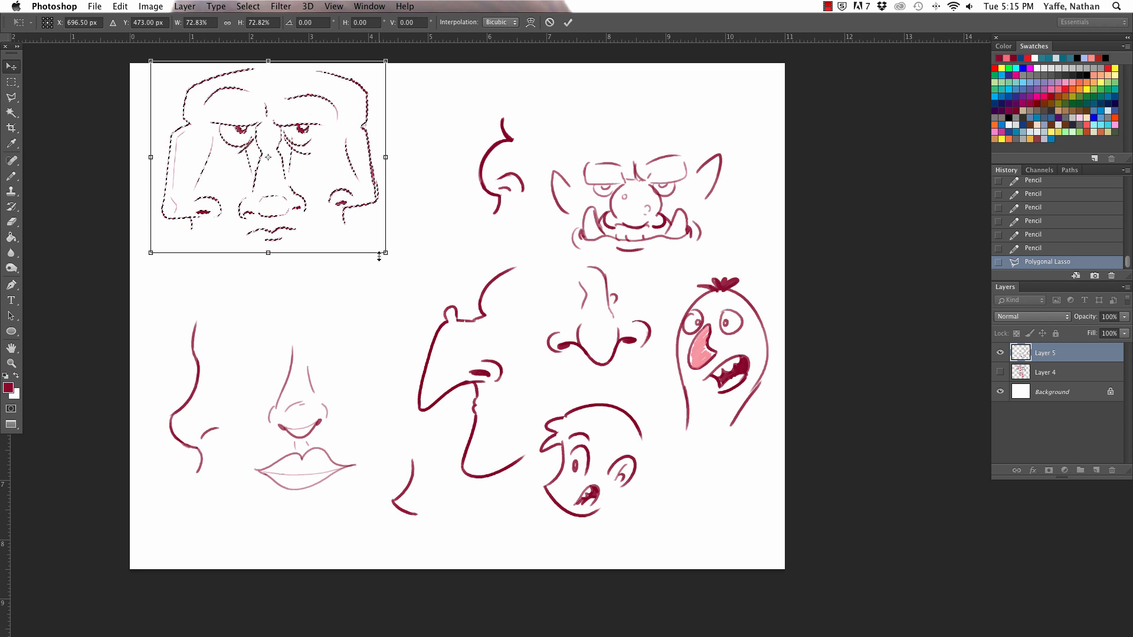
pyautogui.press('super+equal')
pyautogui.press('super+equal')
pyautogui.hscroll(-10, 379, 233)
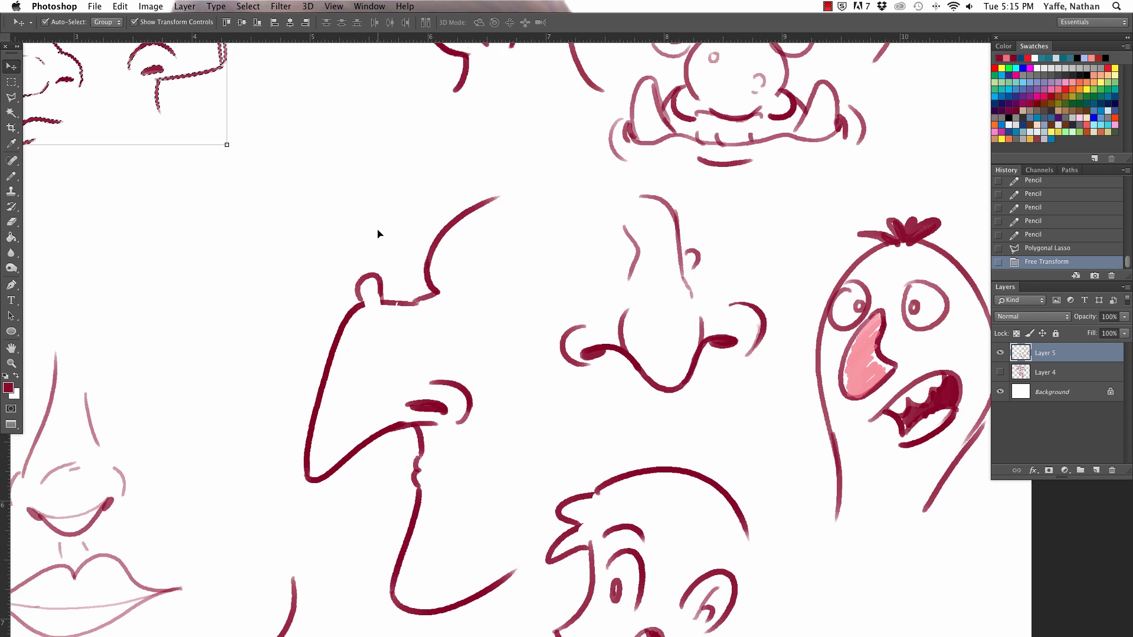
pyautogui.scroll(10, 378, 234)
pyautogui.click(11, 82)
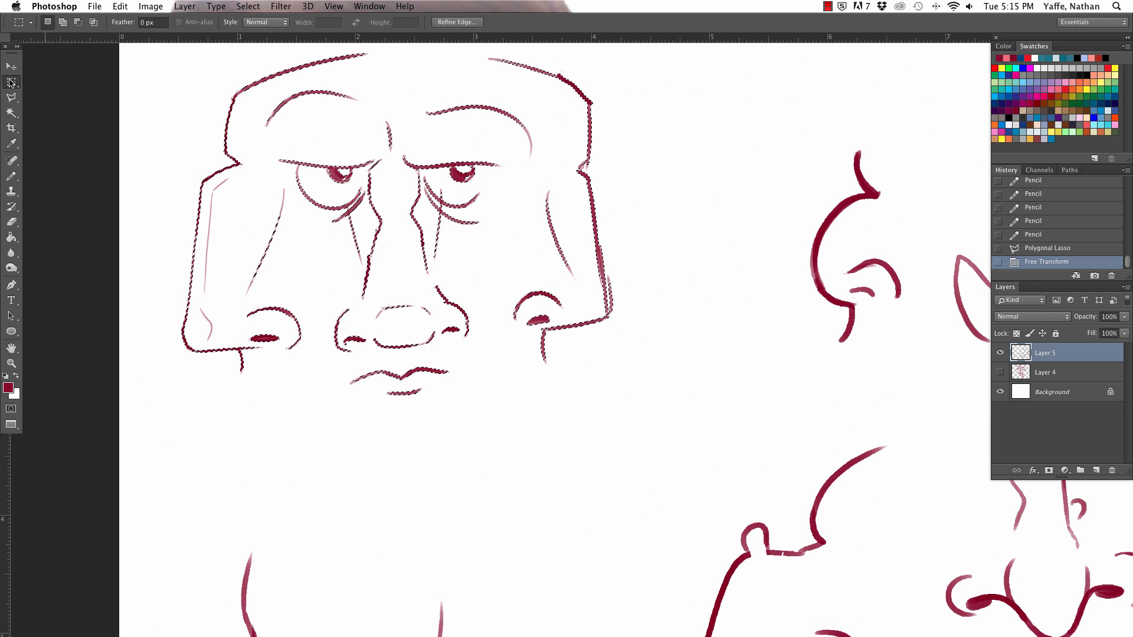
pyautogui.press('super+d')
# Step: Redraw one wing of the angular front-view nose as a larger curl with a dark nostril, then add a short philtrum line using a 10 px pencil
pyautogui.click(12, 177)
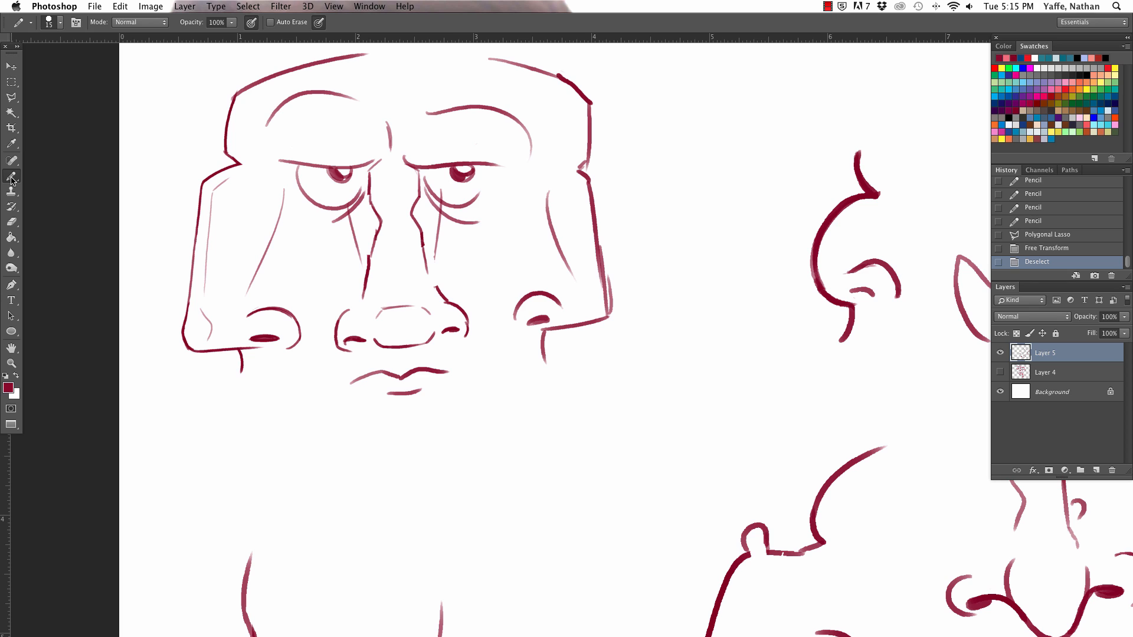
pyautogui.moveTo(439, 297)
pyautogui.mouseDown()
pyautogui.moveTo(467, 318)
pyautogui.moveTo(465, 338)
pyautogui.moveTo(450, 333)
pyautogui.moveTo(471, 221)
pyautogui.moveTo(438, 307)
pyautogui.moveTo(475, 326)
pyautogui.moveTo(460, 317)
pyautogui.moveTo(447, 330)
pyautogui.moveTo(460, 319)
pyautogui.moveTo(447, 305)
pyautogui.moveTo(480, 329)
pyautogui.moveTo(481, 374)
pyautogui.mouseUp()
pyautogui.press('[')
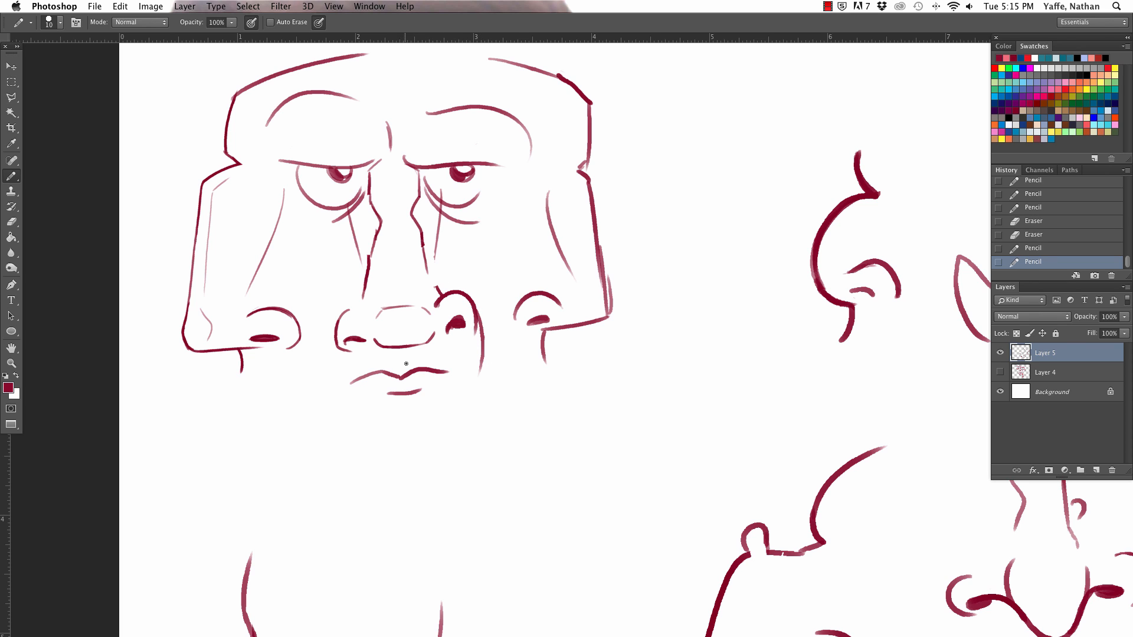
pyautogui.moveTo(405, 355); pyautogui.dragTo(404, 367)
pyautogui.moveTo(336, 331); pyautogui.dragTo(331, 404)
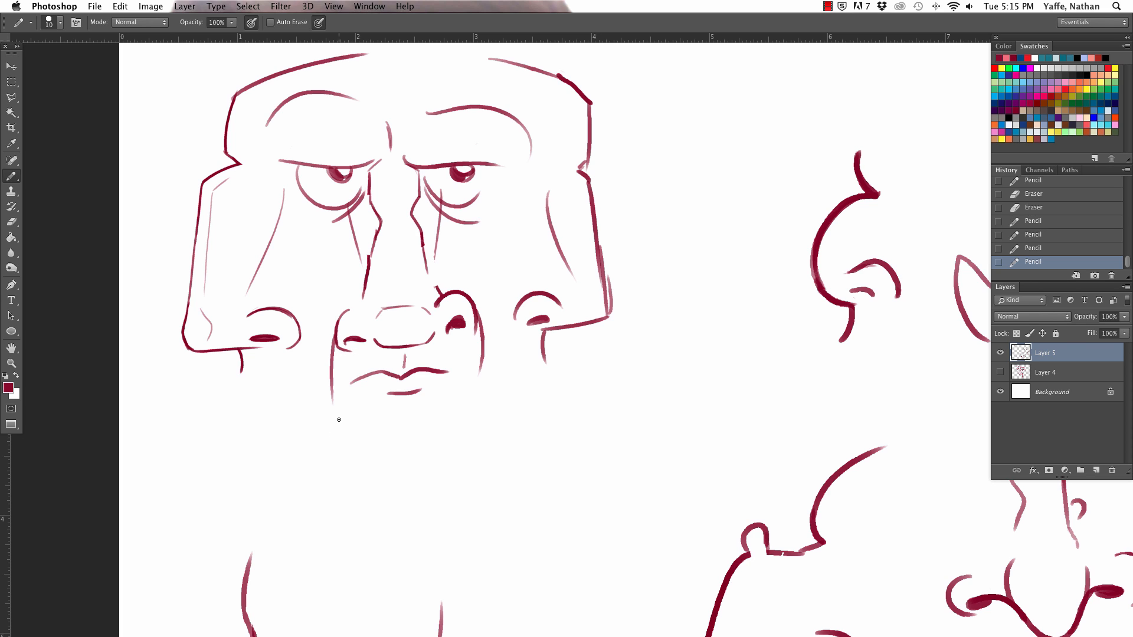
# Step: Replace the wavy mouth with a slanted frown line and erase the crease running down from the other nostril
pyautogui.moveTo(460, 370); pyautogui.dragTo(466, 380)
pyautogui.moveTo(351, 376); pyautogui.dragTo(347, 390)
pyautogui.moveTo(426, 379)
pyautogui.mouseDown()
pyautogui.moveTo(461, 365)
pyautogui.moveTo(356, 380)
pyautogui.moveTo(431, 395)
pyautogui.moveTo(395, 392)
pyautogui.moveTo(470, 362)
pyautogui.mouseUp()
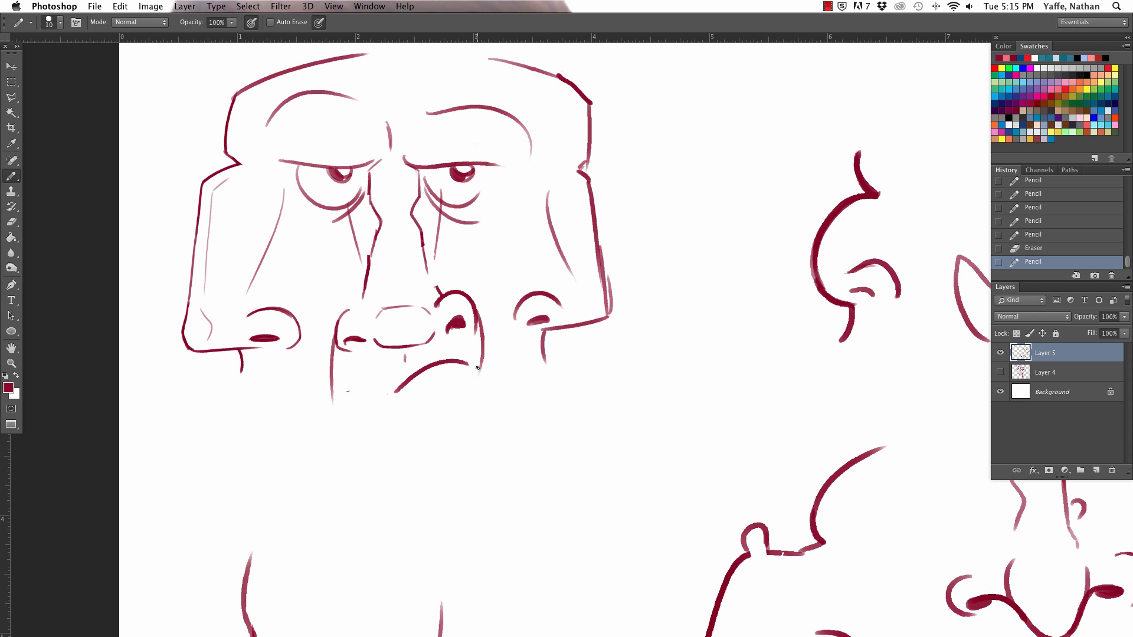
pyautogui.moveTo(328, 352); pyautogui.dragTo(332, 397)
# Step: Select the smooth profile nose and the front-view nose with full lips using a Polygonal Lasso outline
pyautogui.press('super+minus')
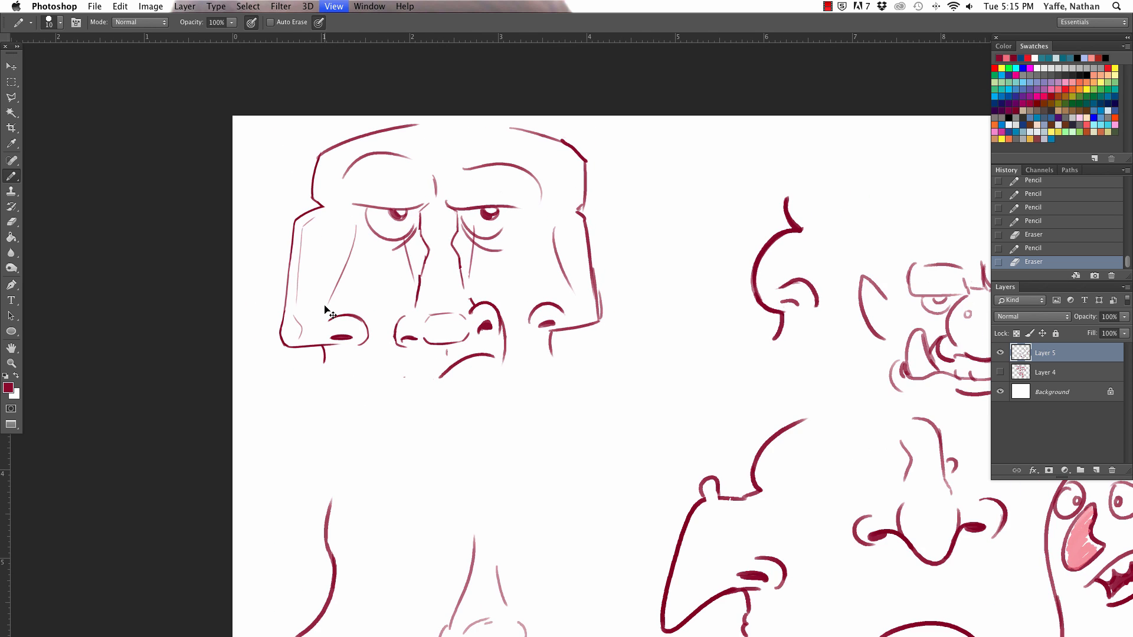
pyautogui.press('super+minus')
pyautogui.press('super+minus')
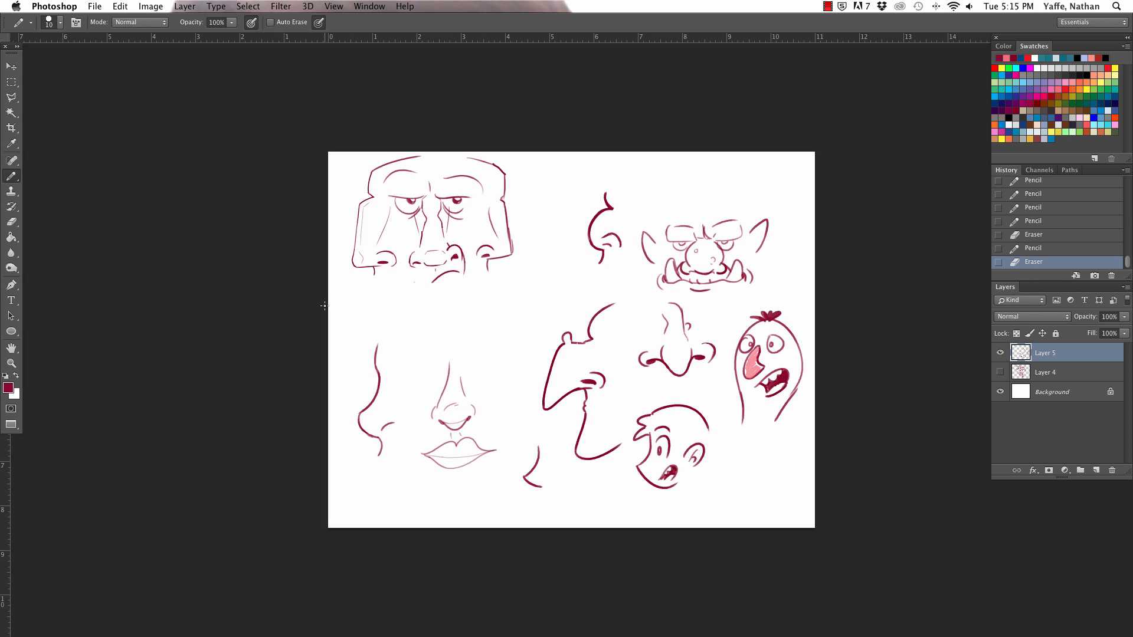
pyautogui.press('l')
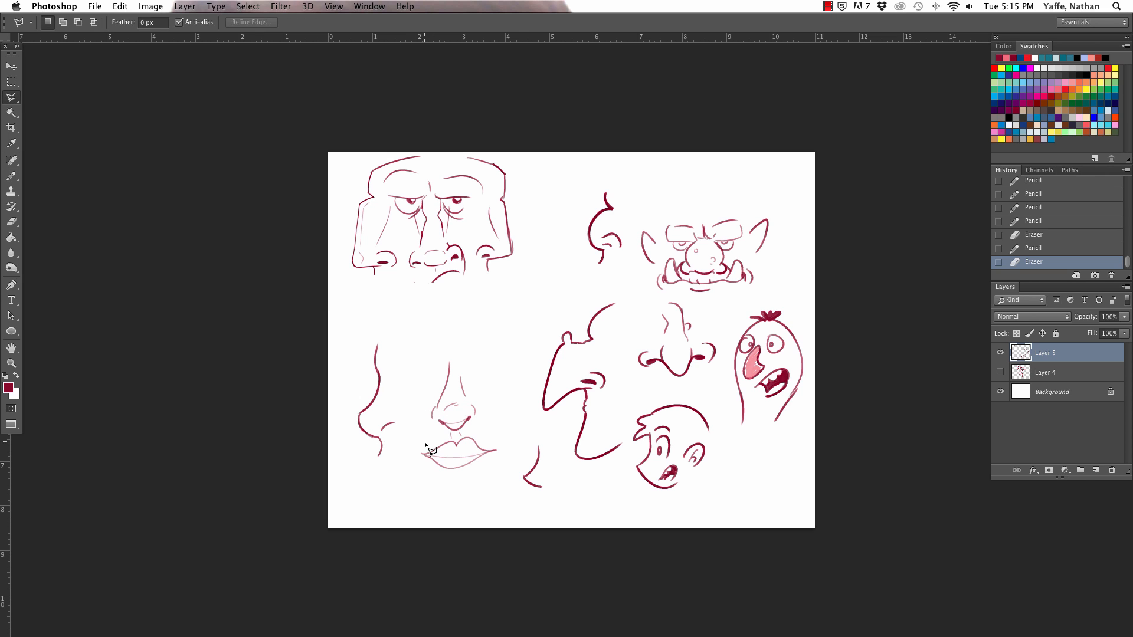
pyautogui.click(394, 487)
pyautogui.click(344, 453)
pyautogui.click(335, 386)
pyautogui.click(361, 317)
pyautogui.click(452, 306)
pyautogui.click(507, 389)
pyautogui.click(507, 457)
pyautogui.click(462, 490)
pyautogui.click(393, 490)
# Step: Scale the selected noses to about 81%, move them toward the canvas's lower-left corner, and deselect
pyautogui.press('v')
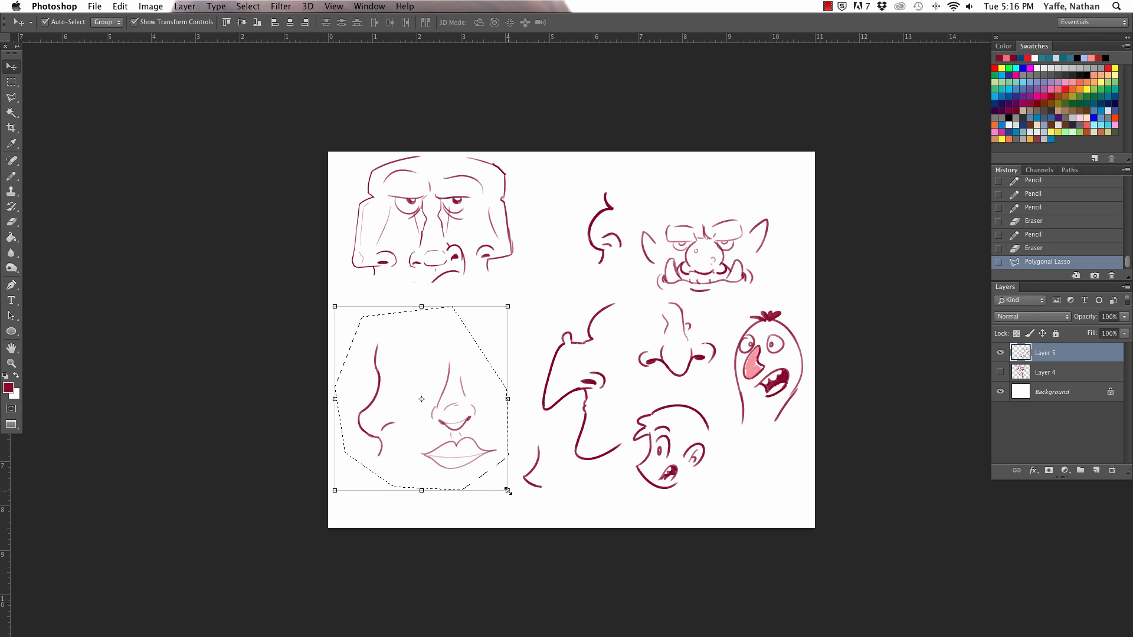
pyautogui.moveTo(506, 489); pyautogui.dragTo(475, 455)
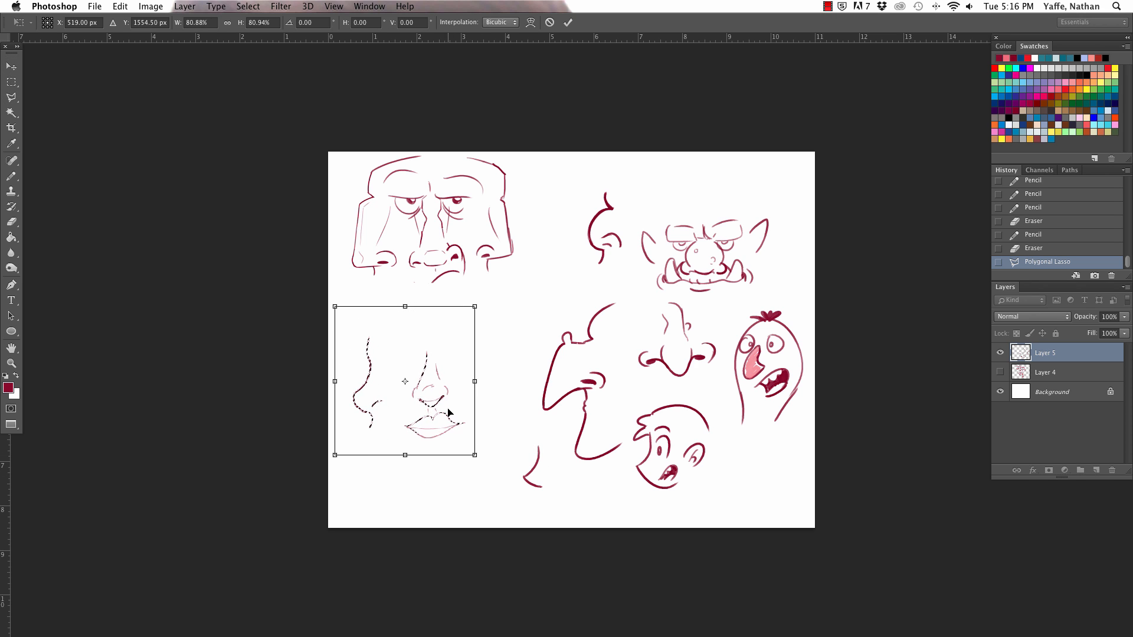
pyautogui.moveTo(454, 397); pyautogui.dragTo(443, 421)
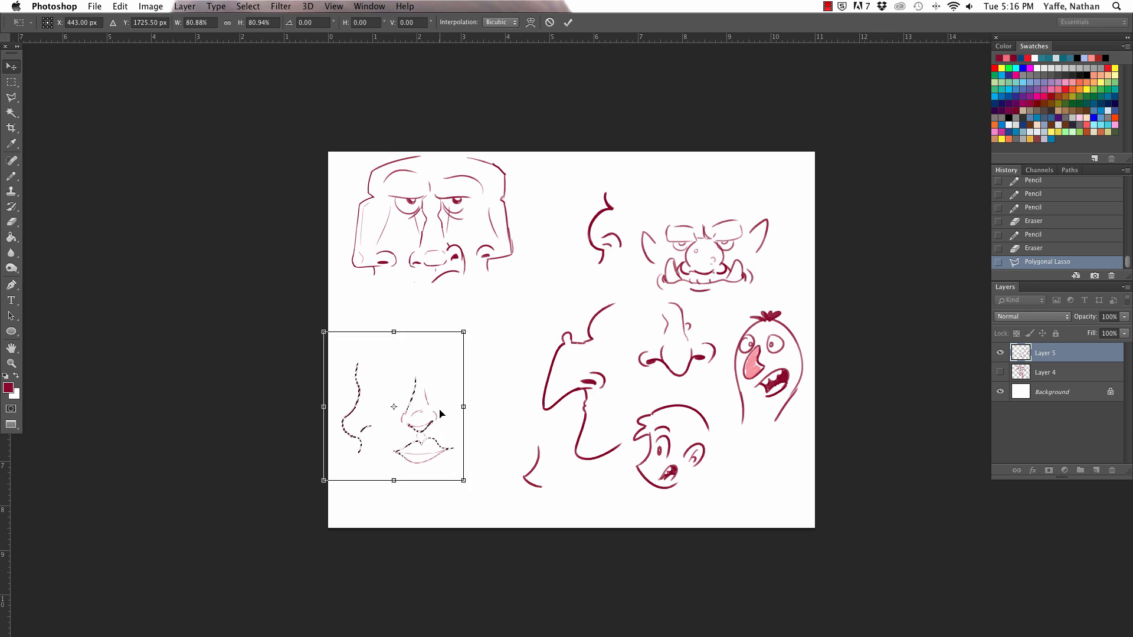
pyautogui.press('Return')
pyautogui.press('super+d')
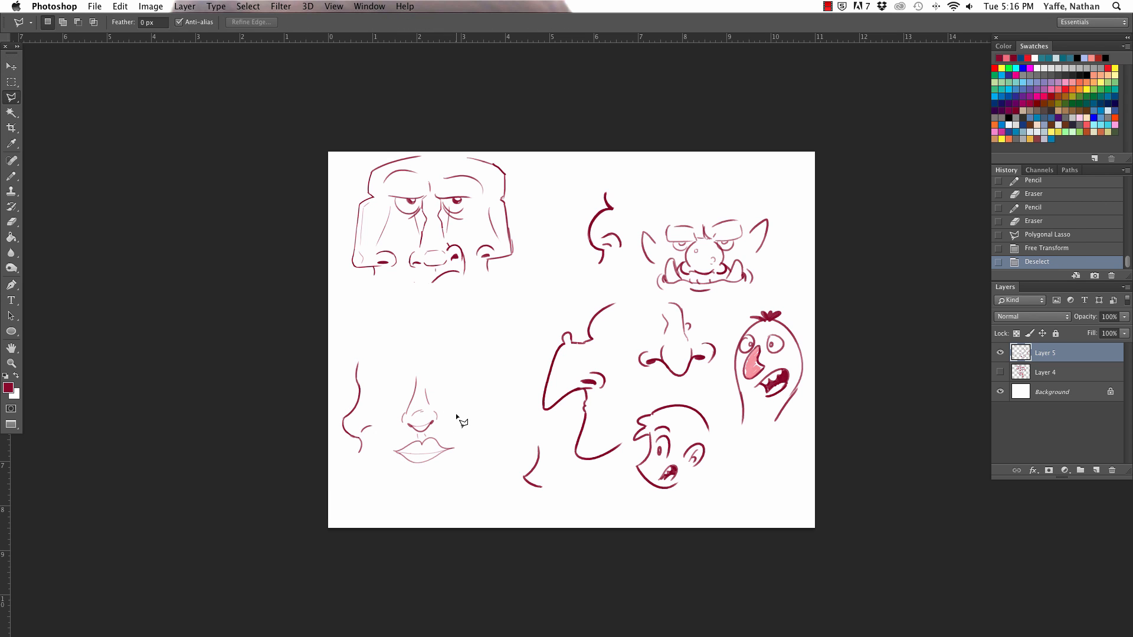
# Step: Draw a mirrored brow and nose-bridge contour on the right side of the front-view nose with full lips
pyautogui.press('b')
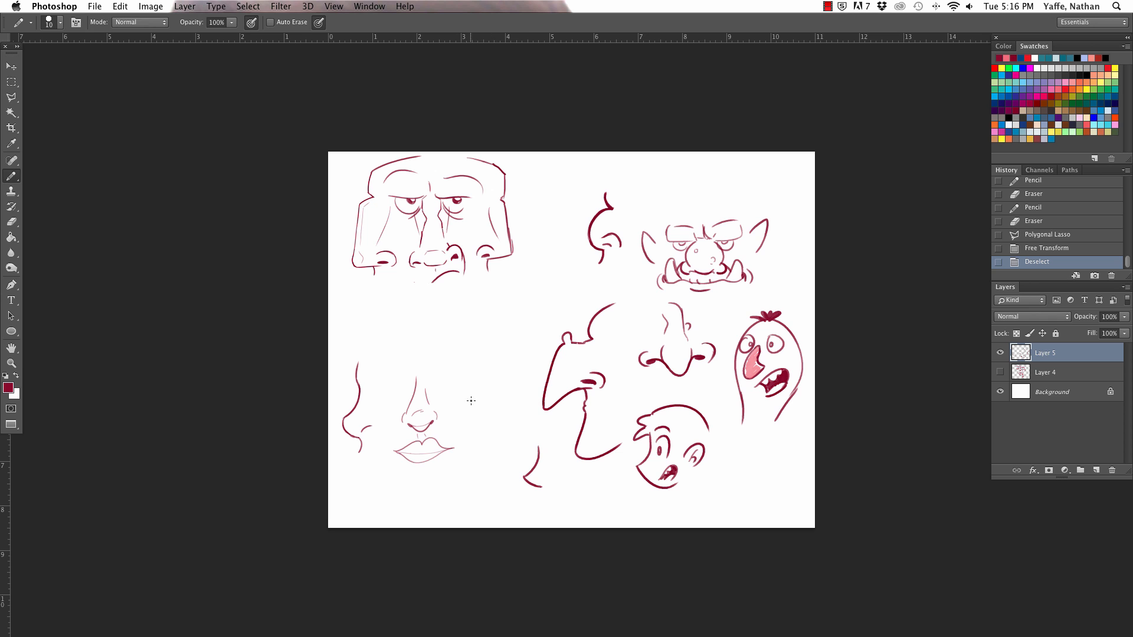
pyautogui.press('z')
pyautogui.moveTo(459, 384); pyautogui.dragTo(502, 384)
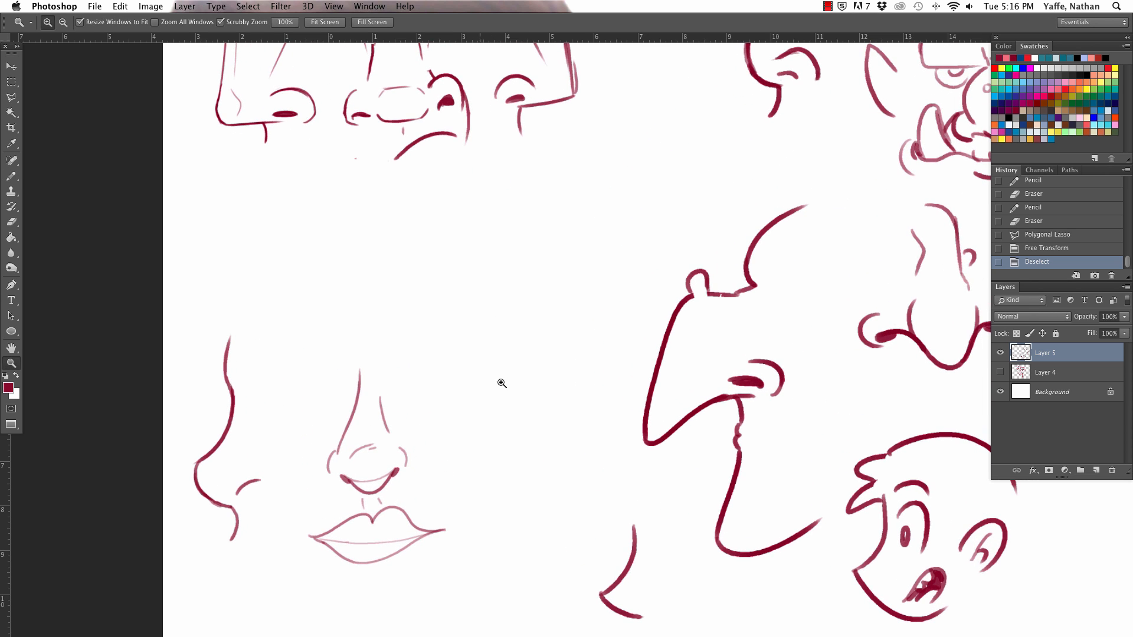
pyautogui.press('b')
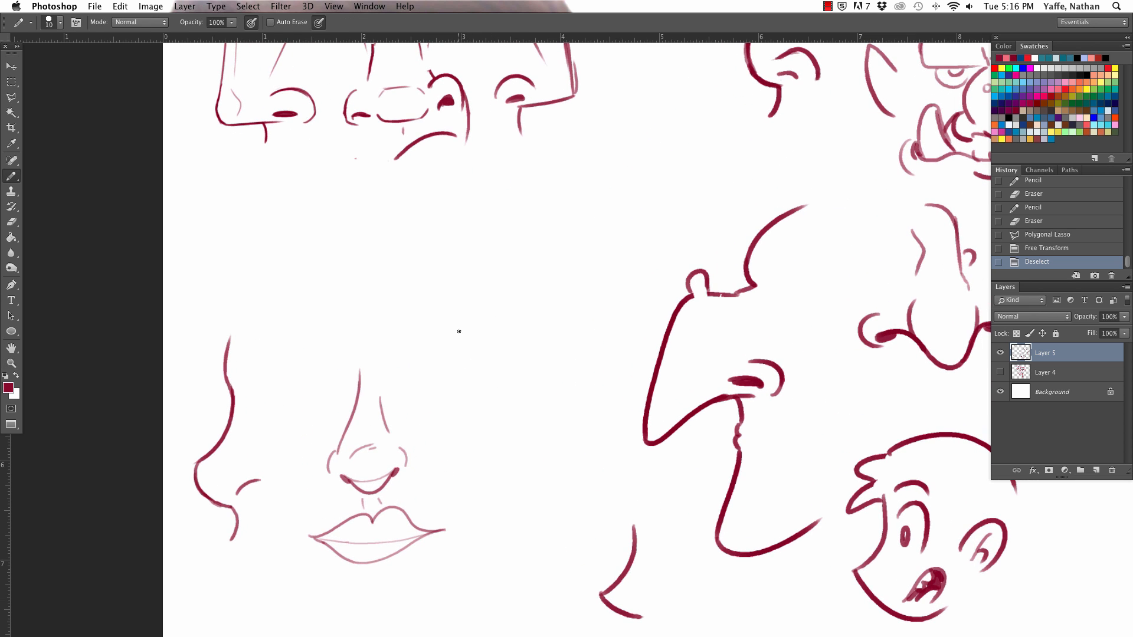
pyautogui.moveTo(458, 329); pyautogui.dragTo(460, 421)
pyautogui.press('super+z')
pyautogui.moveTo(475, 325)
pyautogui.mouseDown()
pyautogui.moveTo(498, 437)
pyautogui.moveTo(482, 419)
pyautogui.moveTo(511, 453)
pyautogui.moveTo(471, 505)
pyautogui.mouseUp()
pyautogui.press('super+z')
pyautogui.press('super+z')
# Step: Complete the mirrored profile with a rounded nose tip, an upper-lip line and a small nostril-wing arc
pyautogui.press('super+z')
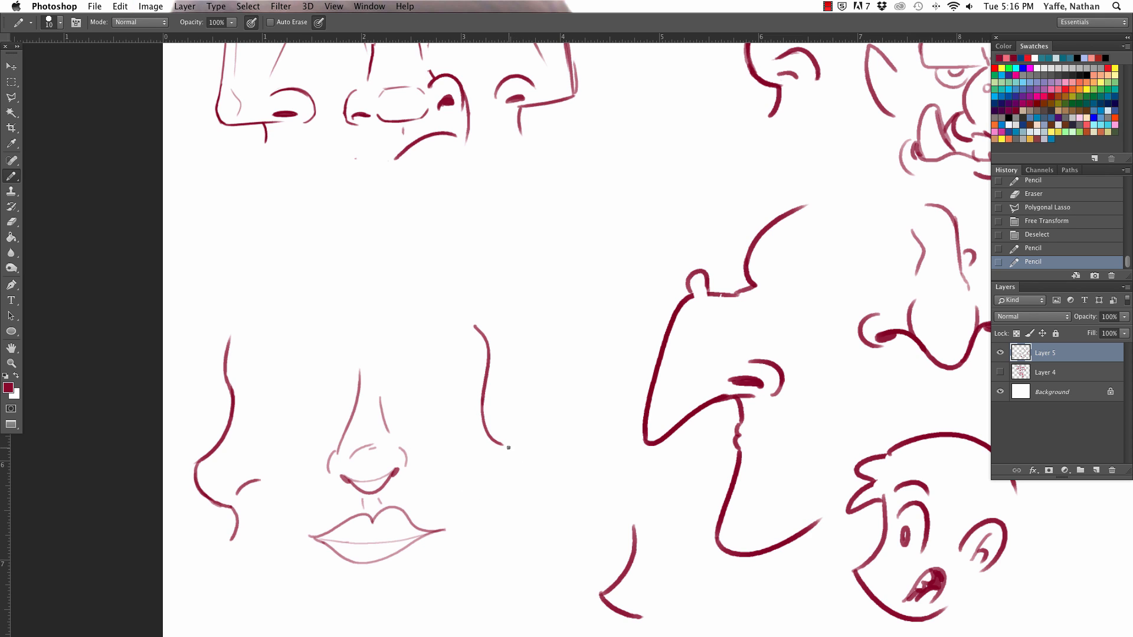
pyautogui.moveTo(502, 446); pyautogui.dragTo(485, 501)
pyautogui.press('super+z')
pyautogui.moveTo(499, 443)
pyautogui.mouseDown()
pyautogui.moveTo(510, 450)
pyautogui.moveTo(466, 505)
pyautogui.mouseUp()
pyautogui.press('super+z')
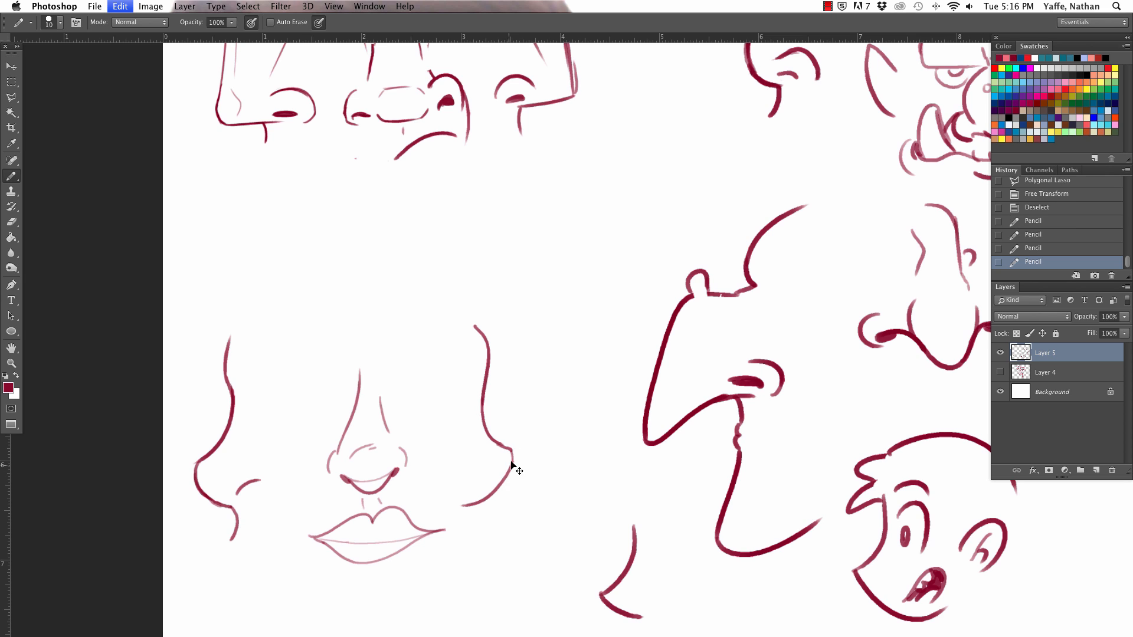
pyautogui.moveTo(510, 449)
pyautogui.mouseDown()
pyautogui.moveTo(487, 492)
pyautogui.moveTo(473, 540)
pyautogui.mouseUp()
pyautogui.press('super+z')
pyautogui.moveTo(479, 492); pyautogui.dragTo(493, 538)
pyautogui.moveTo(468, 473); pyautogui.dragTo(483, 483)
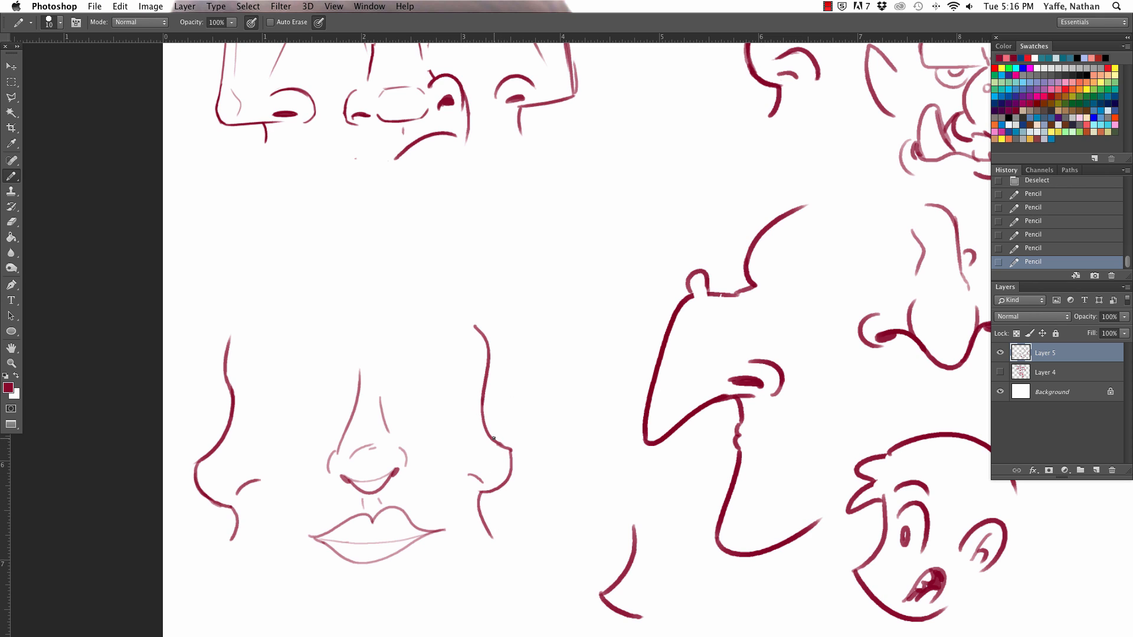
# Step: Erase and redraw the join between the mirrored profile's bridge and nose tip as a smooth curve
pyautogui.moveTo(493, 439); pyautogui.dragTo(511, 456)
pyautogui.press('e')
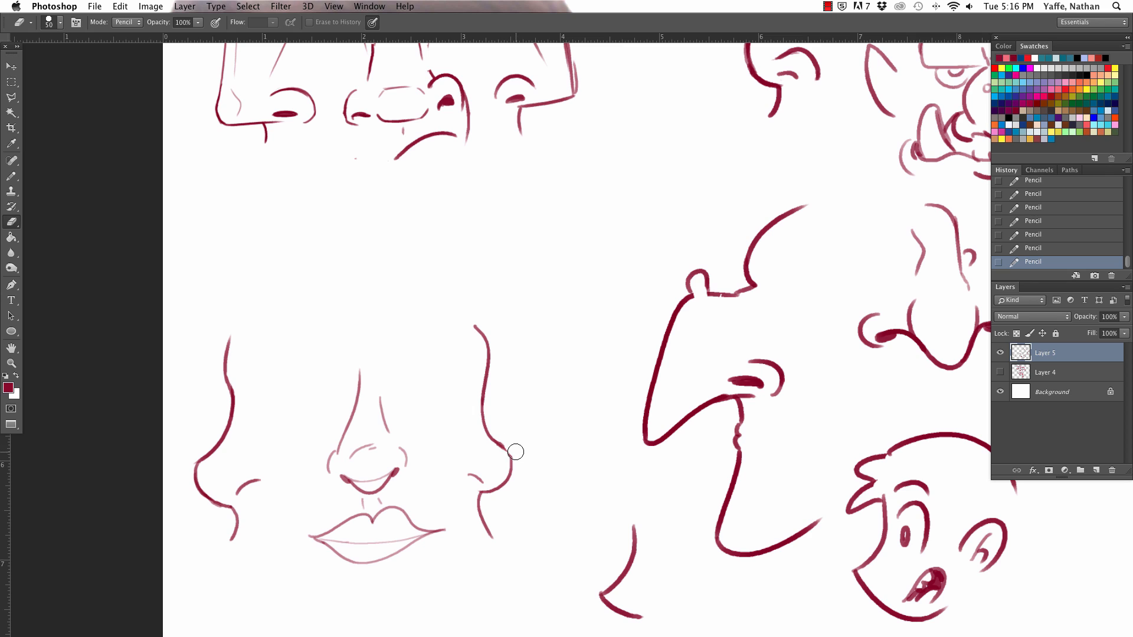
pyautogui.click(516, 452)
pyautogui.press('b')
pyautogui.moveTo(501, 446); pyautogui.dragTo(511, 459)
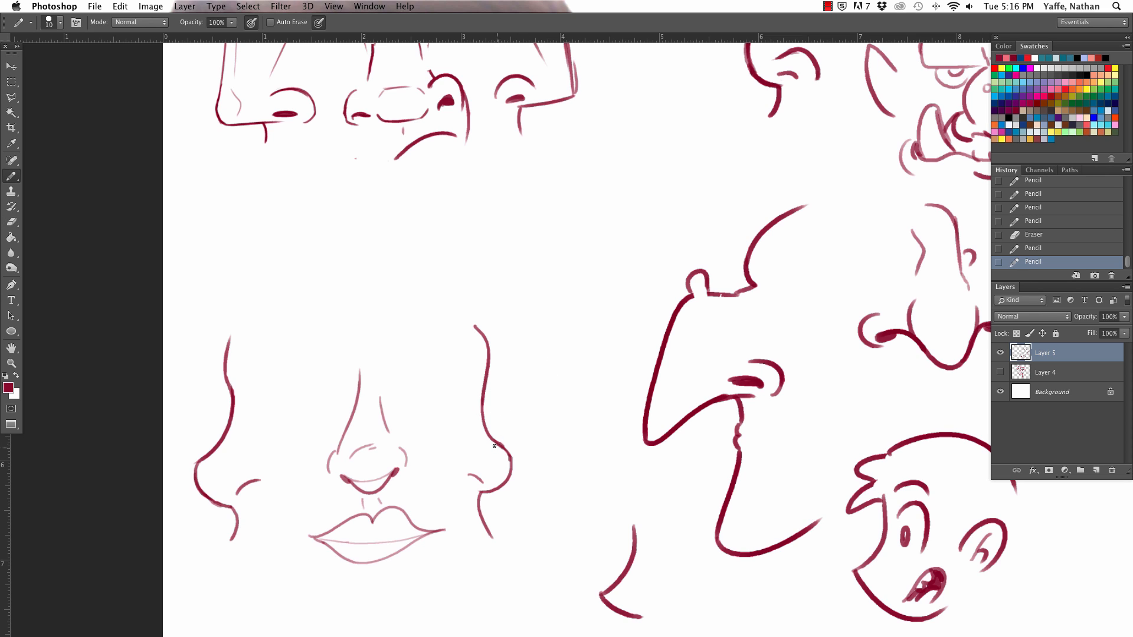
pyautogui.press('e')
pyautogui.moveTo(505, 451); pyautogui.dragTo(509, 472)
# Step: Connect both smooth profiles with a jawline meeting in a pointed chin below the lips, and clean up the chin with the eraser
pyautogui.press('b')
pyautogui.moveTo(488, 533)
pyautogui.mouseDown()
pyautogui.moveTo(493, 575)
pyautogui.moveTo(368, 624)
pyautogui.moveTo(236, 539)
pyautogui.mouseUp()
pyautogui.press('super+z')
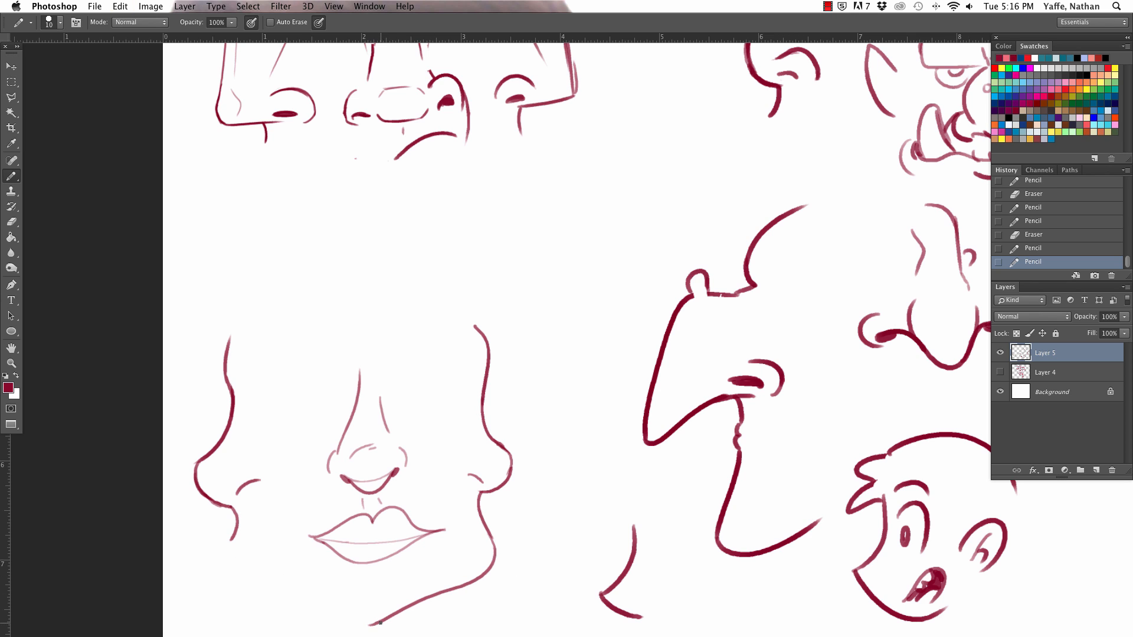
pyautogui.moveTo(381, 623)
pyautogui.mouseDown()
pyautogui.moveTo(243, 569)
pyautogui.moveTo(236, 529)
pyautogui.mouseUp()
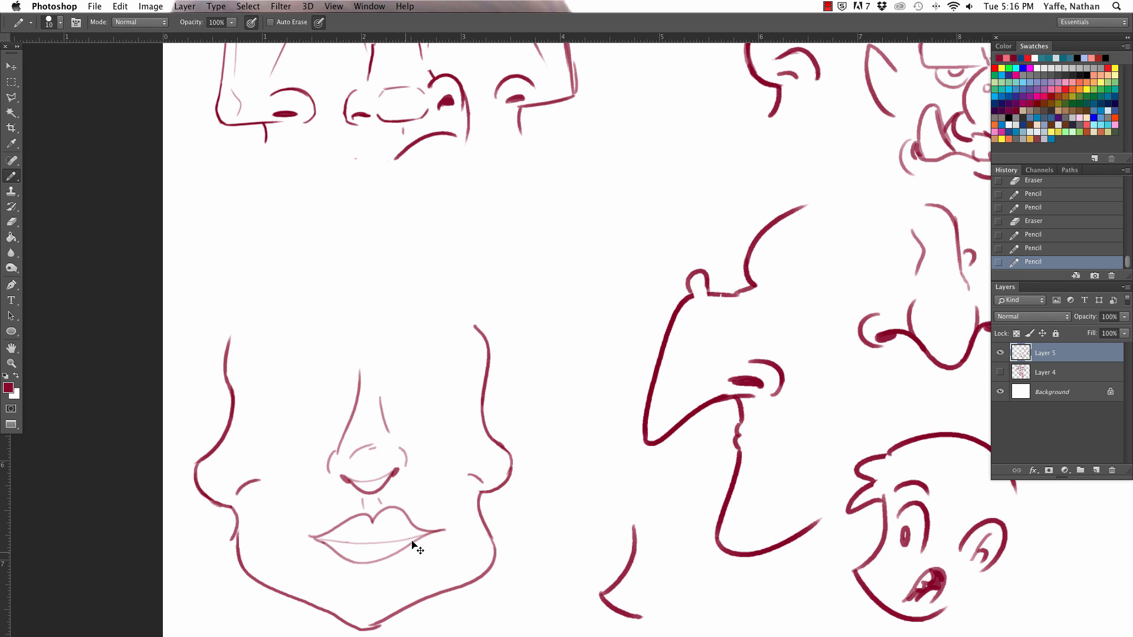
pyautogui.press('super+z')
pyautogui.moveTo(378, 627)
pyautogui.mouseDown()
pyautogui.moveTo(239, 570)
pyautogui.moveTo(225, 520)
pyautogui.mouseUp()
pyautogui.press('e')
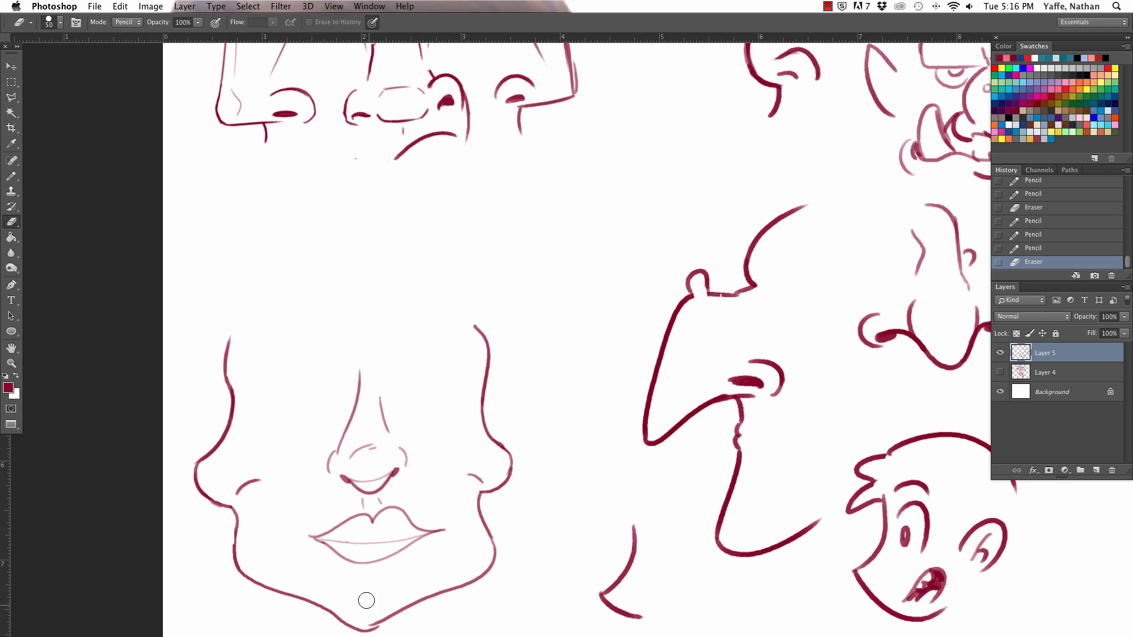
pyautogui.moveTo(373, 615); pyautogui.dragTo(379, 607)
pyautogui.press('b')
# Step: Draw a wavy, tapering eyebrow rising from the nose bridge toward the left profile
pyautogui.press('z')
pyautogui.moveTo(392, 341); pyautogui.dragTo(418, 346)
pyautogui.press('b')
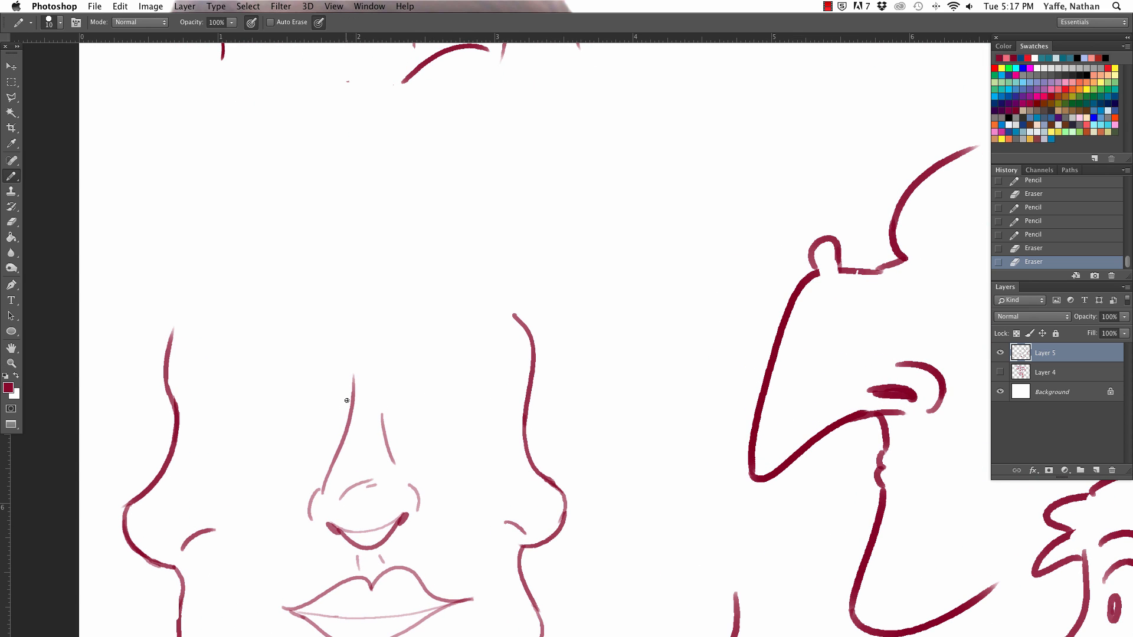
pyautogui.moveTo(355, 395); pyautogui.dragTo(210, 361)
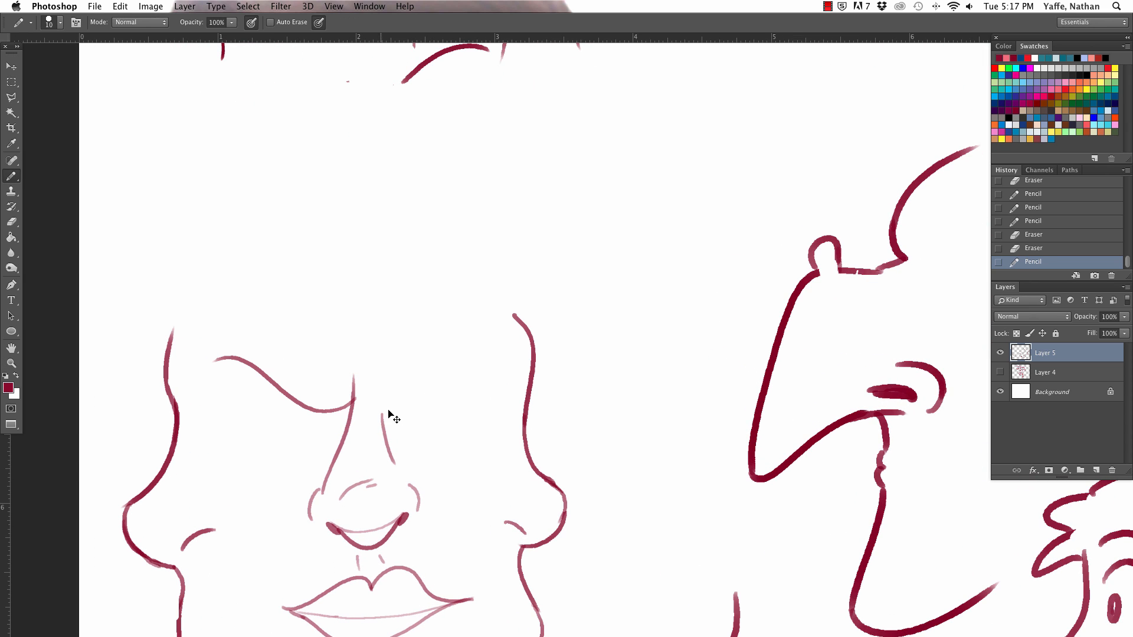
pyautogui.press('super+z')
pyautogui.moveTo(353, 395)
pyautogui.mouseDown()
pyautogui.moveTo(230, 349)
pyautogui.moveTo(344, 406)
pyautogui.moveTo(211, 355)
pyautogui.mouseUp()
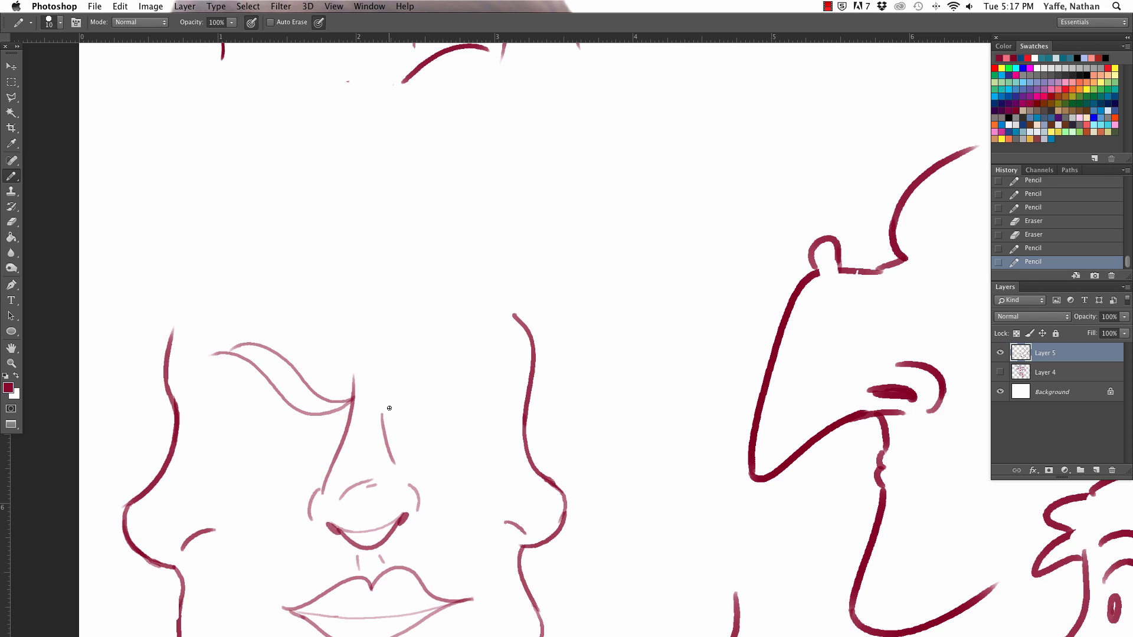
# Step: Draw a flatter tapering eyebrow from the nose bridge toward the right profile
pyautogui.moveTo(387, 401)
pyautogui.mouseDown()
pyautogui.moveTo(512, 393)
pyautogui.moveTo(390, 412)
pyautogui.mouseUp()
pyautogui.press('super+z')
pyautogui.moveTo(511, 394); pyautogui.dragTo(387, 399)
pyautogui.press('super+z')
pyautogui.moveTo(511, 393); pyautogui.dragTo(241, 414)
pyautogui.press('super+z')
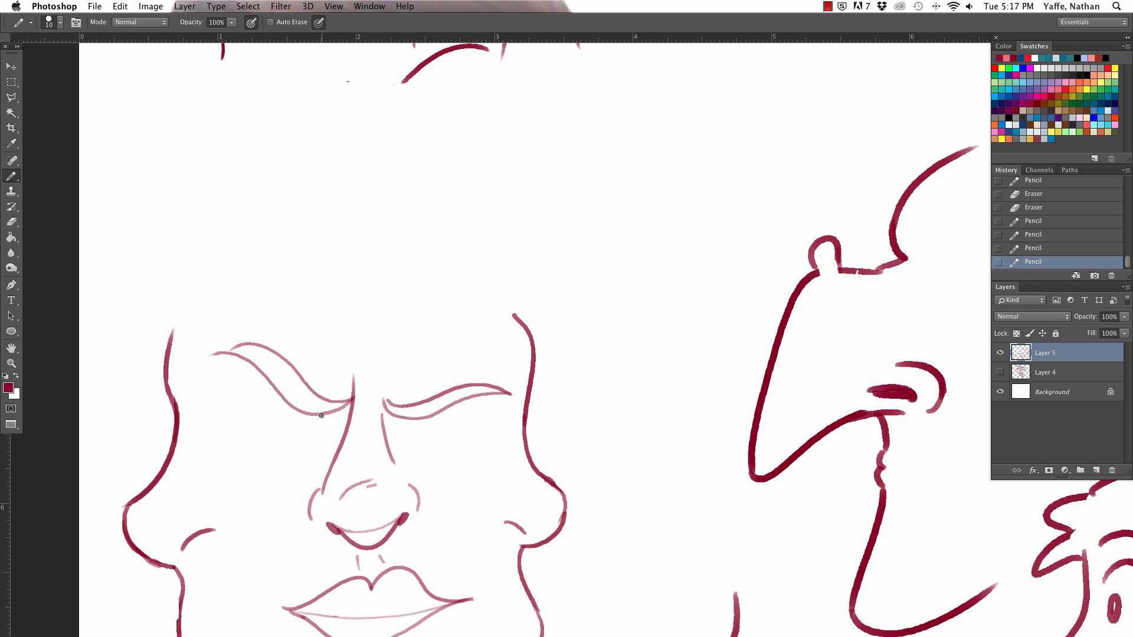
# Step: Draw both eyes beneath the eyebrows with flat upper lids, rounded outlines and dark pupils tucked under the lids
pyautogui.moveTo(325, 415); pyautogui.dragTo(251, 414)
pyautogui.press('super+z')
pyautogui.moveTo(337, 414); pyautogui.dragTo(243, 412)
pyautogui.press('super+z')
pyautogui.moveTo(336, 416); pyautogui.dragTo(239, 416)
pyautogui.moveTo(335, 416); pyautogui.dragTo(236, 434)
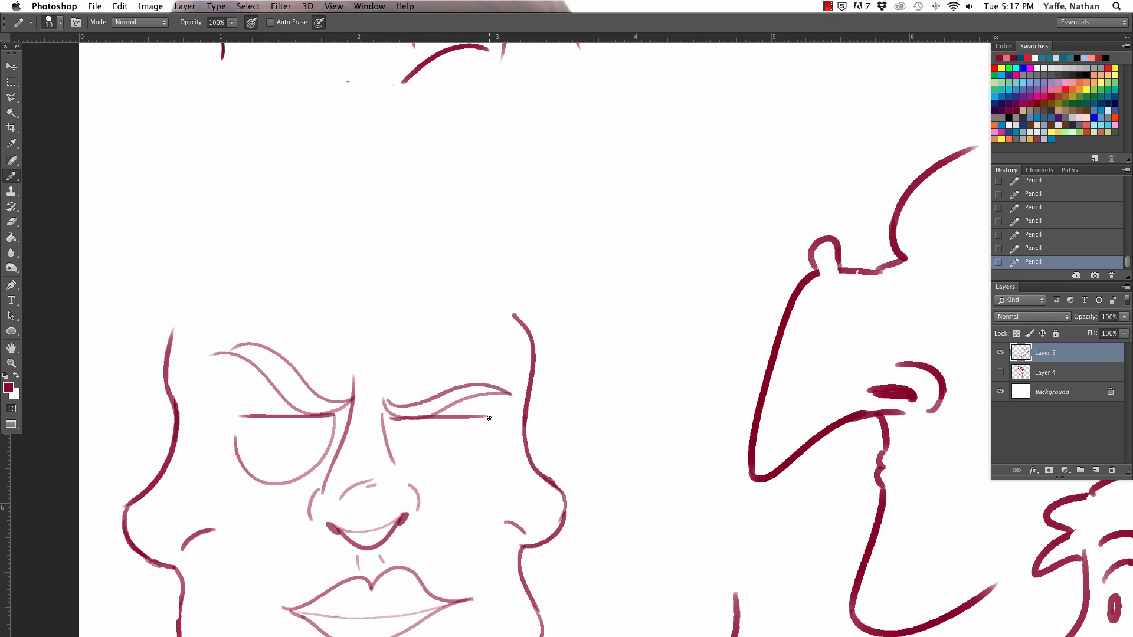
pyautogui.moveTo(489, 418)
pyautogui.mouseDown()
pyautogui.moveTo(478, 443)
pyautogui.moveTo(393, 433)
pyautogui.mouseUp()
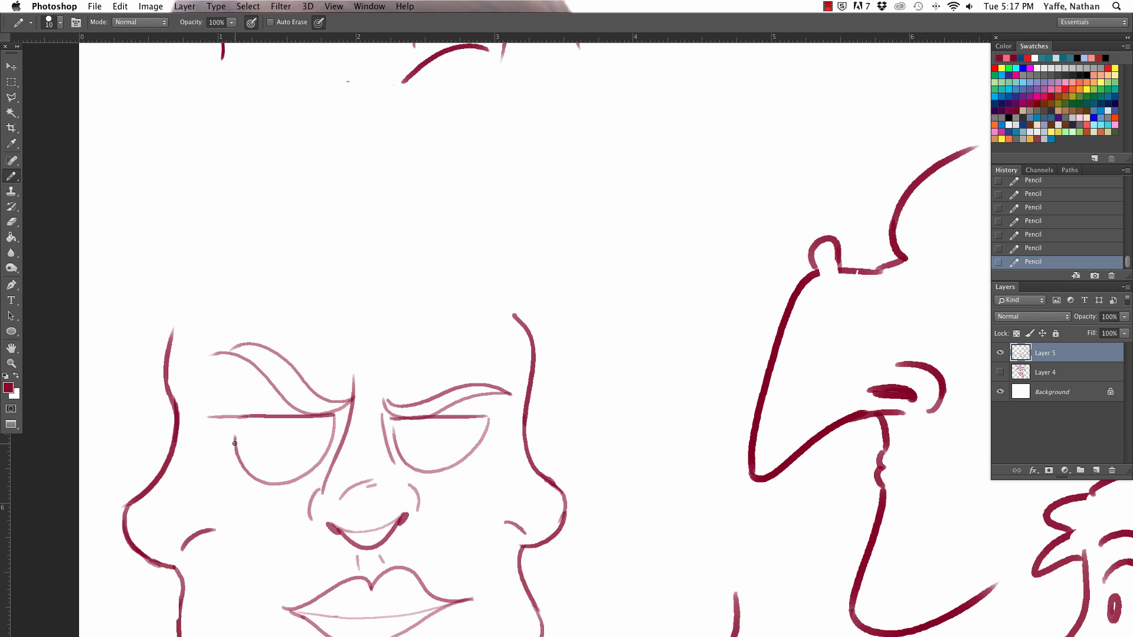
pyautogui.moveTo(236, 418); pyautogui.dragTo(253, 376)
pyautogui.moveTo(446, 417); pyautogui.dragTo(446, 422)
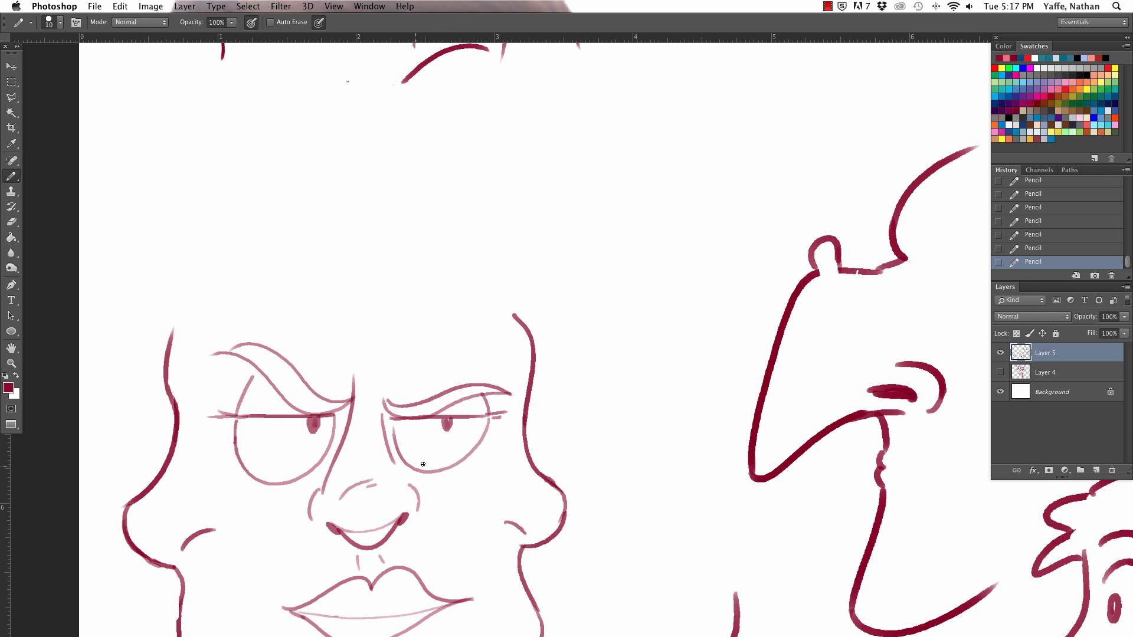
# Step: Add a raised lower lid and a crease to the eye on the right profile's side, erasing the overlapping line
pyautogui.moveTo(403, 462)
pyautogui.mouseDown()
pyautogui.moveTo(468, 452)
pyautogui.moveTo(416, 464)
pyautogui.moveTo(433, 472)
pyautogui.moveTo(456, 463)
pyautogui.moveTo(404, 460)
pyautogui.moveTo(472, 451)
pyautogui.mouseUp()
pyautogui.press('e')
pyautogui.press('b')
pyautogui.moveTo(449, 479); pyautogui.dragTo(466, 470)
pyautogui.moveTo(531, 416)
pyautogui.mouseDown()
pyautogui.moveTo(460, 390)
pyautogui.moveTo(494, 362)
pyautogui.mouseUp()
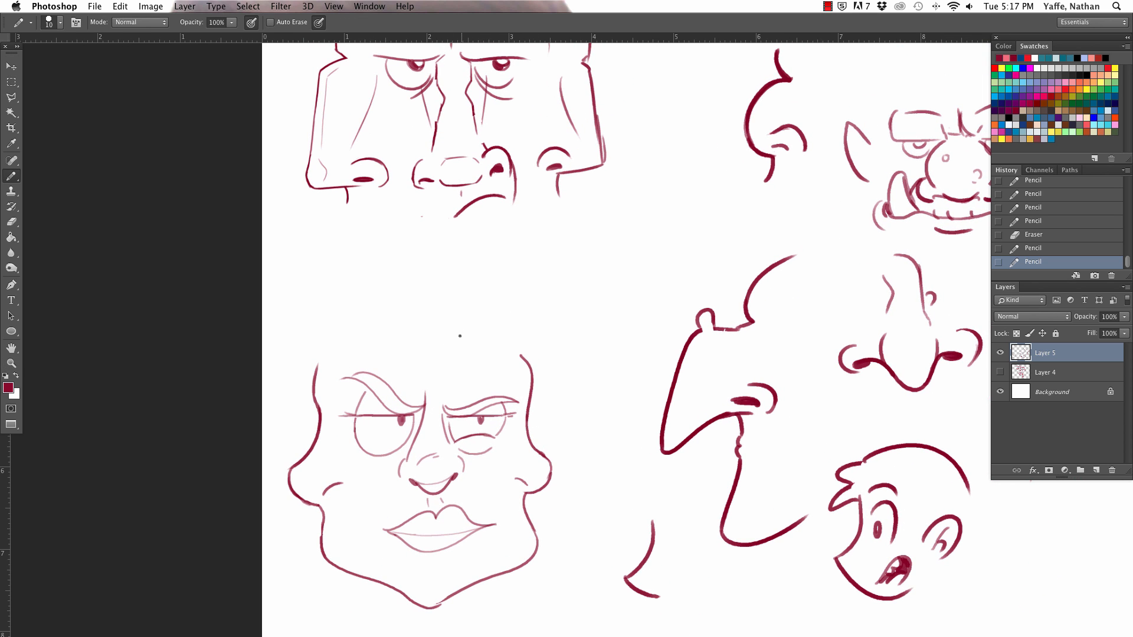
# Step: Draw a fringe of curved, pointed locks across the forehead between the two profiles
pyautogui.moveTo(482, 322)
pyautogui.mouseDown()
pyautogui.moveTo(415, 350)
pyautogui.moveTo(398, 373)
pyautogui.moveTo(400, 330)
pyautogui.mouseUp()
pyautogui.moveTo(320, 370); pyautogui.dragTo(402, 329)
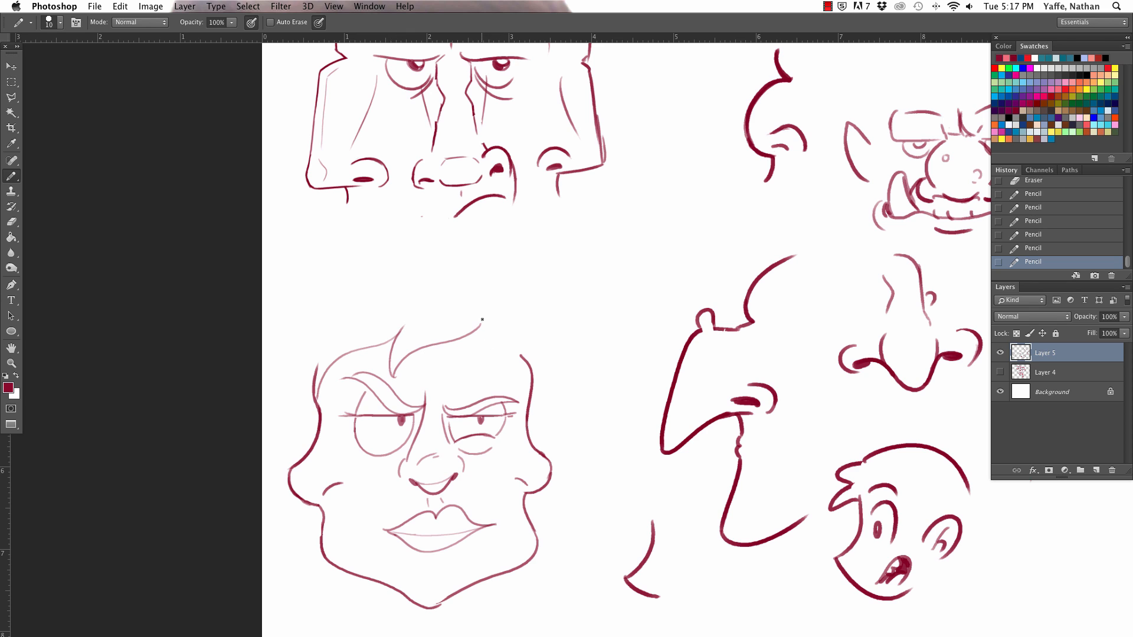
pyautogui.moveTo(482, 319); pyautogui.dragTo(532, 378)
# Step: Draw the outer outline of long, full hair around the head, with flicked ends beside the jaw
pyautogui.moveTo(501, 272)
pyautogui.mouseDown()
pyautogui.moveTo(603, 390)
pyautogui.moveTo(642, 469)
pyautogui.moveTo(607, 468)
pyautogui.moveTo(529, 595)
pyautogui.moveTo(452, 250)
pyautogui.moveTo(262, 294)
pyautogui.mouseUp()
pyautogui.press('super+z')
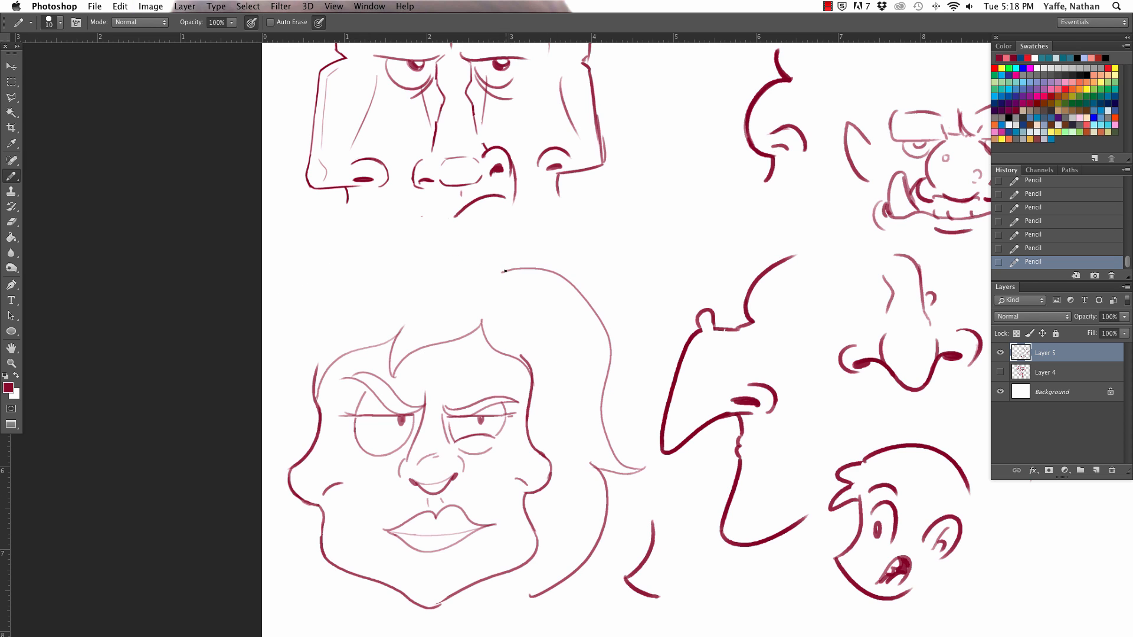
pyautogui.moveTo(506, 273)
pyautogui.mouseDown()
pyautogui.moveTo(375, 234)
pyautogui.moveTo(262, 365)
pyautogui.mouseUp()
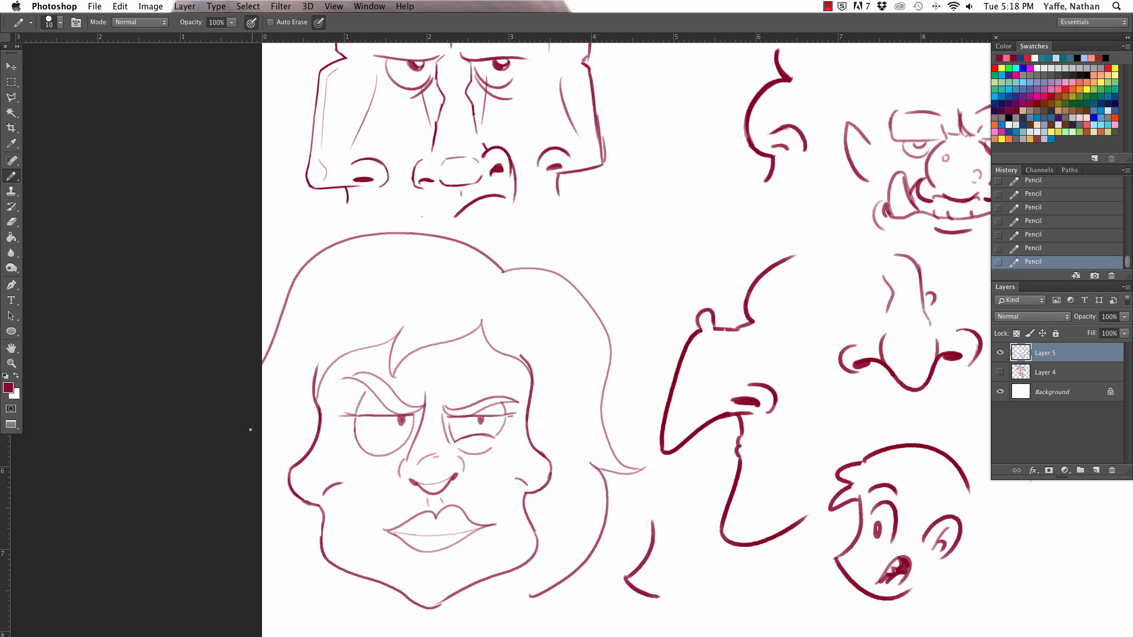
pyautogui.moveTo(265, 521)
pyautogui.mouseDown()
pyautogui.moveTo(281, 584)
pyautogui.moveTo(317, 590)
pyautogui.mouseUp()
# Step: Draw wavy locks of hair curling out from under the nose profiles on both sides of the face
pyautogui.moveTo(567, 470)
pyautogui.mouseDown()
pyautogui.moveTo(587, 404)
pyautogui.moveTo(583, 291)
pyautogui.moveTo(643, 234)
pyautogui.moveTo(597, 302)
pyautogui.moveTo(627, 370)
pyautogui.moveTo(600, 447)
pyautogui.mouseUp()
pyautogui.moveTo(603, 497)
pyautogui.mouseDown()
pyautogui.moveTo(563, 523)
pyautogui.moveTo(523, 497)
pyautogui.mouseUp()
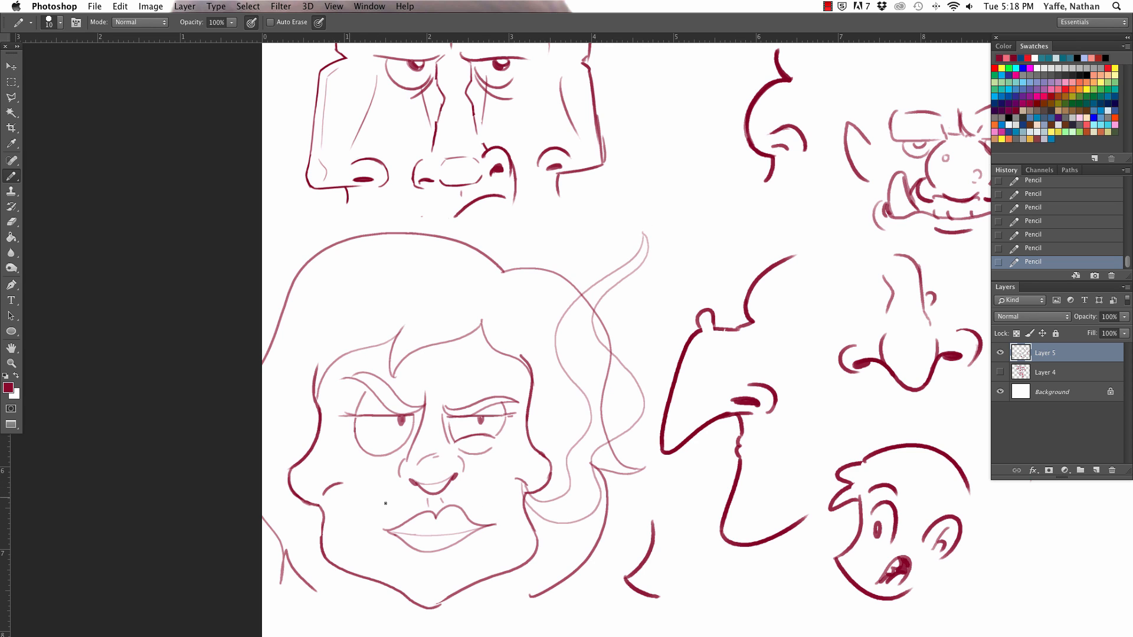
pyautogui.moveTo(325, 513)
pyautogui.mouseDown()
pyautogui.moveTo(293, 527)
pyautogui.moveTo(266, 485)
pyautogui.moveTo(273, 430)
pyautogui.moveTo(243, 348)
pyautogui.mouseUp()
pyautogui.moveTo(335, 491)
pyautogui.mouseDown()
pyautogui.moveTo(336, 522)
pyautogui.moveTo(301, 555)
pyautogui.mouseUp()
# Step: Erase the outline segments that cross the curled locks on both sides of the hair
pyautogui.press('e')
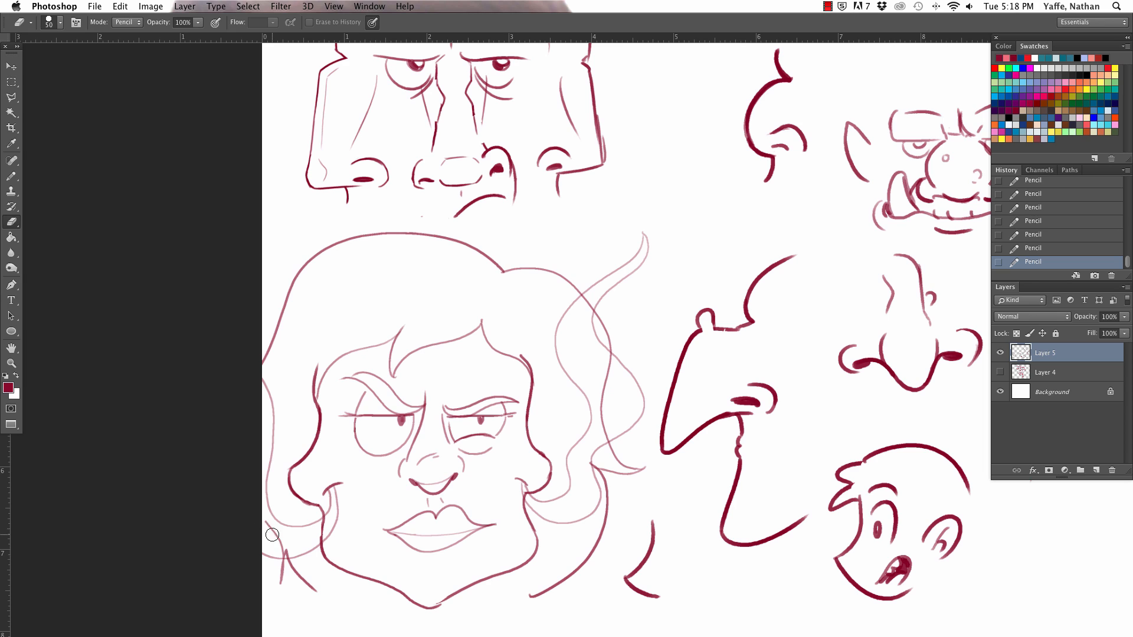
pyautogui.moveTo(285, 551); pyautogui.dragTo(282, 556)
pyautogui.moveTo(328, 520); pyautogui.dragTo(316, 539)
pyautogui.moveTo(523, 495); pyautogui.dragTo(533, 501)
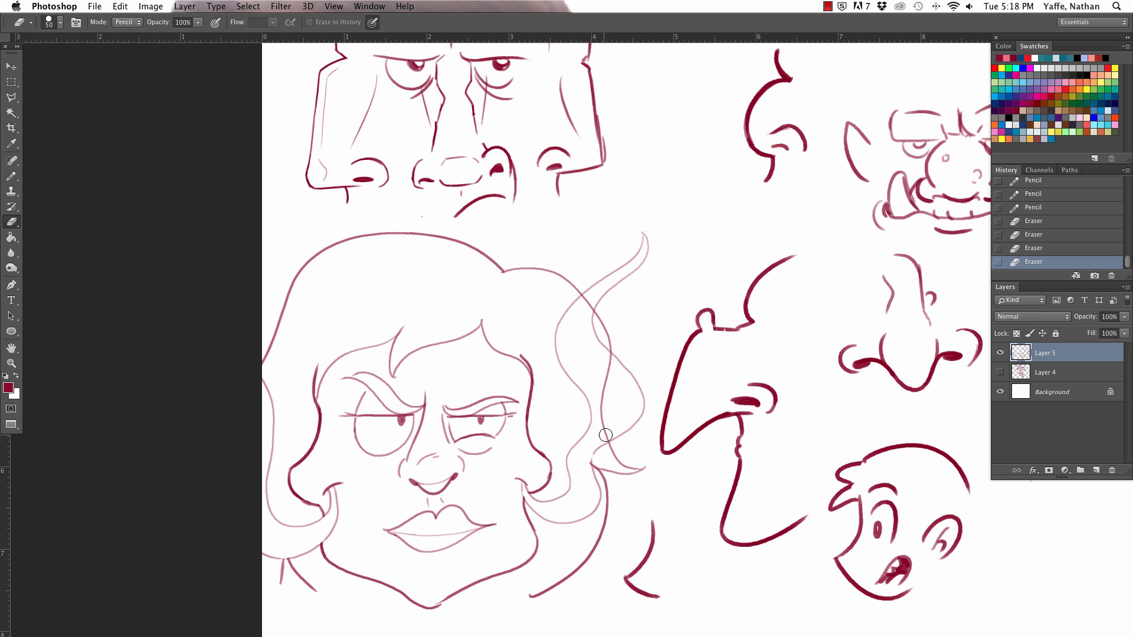
pyautogui.moveTo(606, 436)
pyautogui.mouseDown()
pyautogui.moveTo(607, 331)
pyautogui.moveTo(586, 303)
pyautogui.mouseUp()
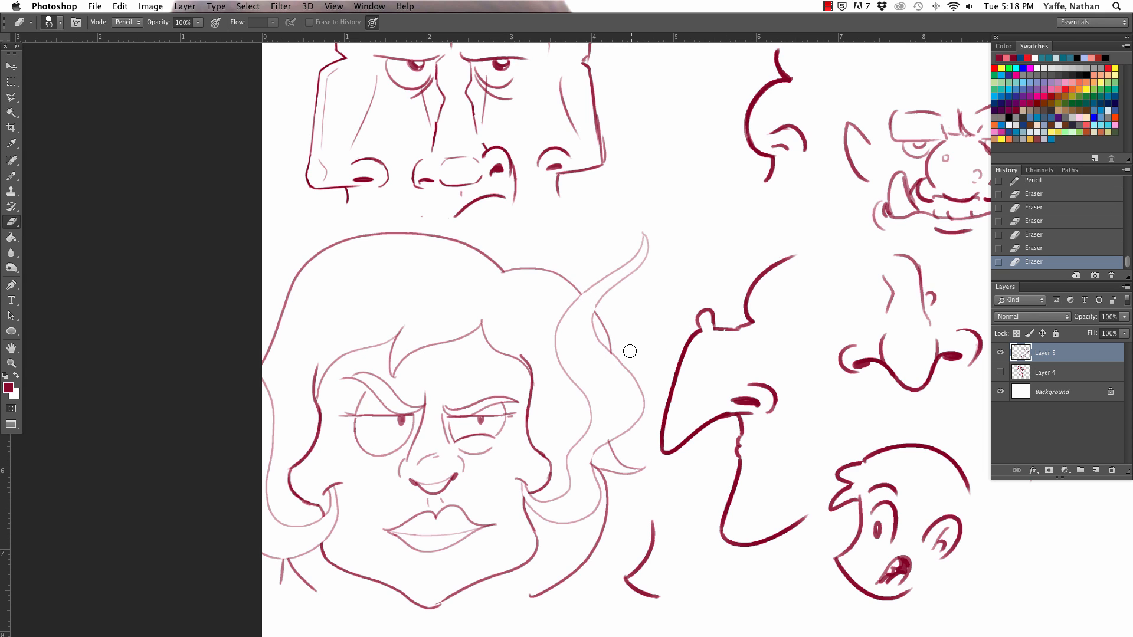
# Step: Lasso the long-haired face, scale it down to about 86%, move it slightly down on the page and deselect
pyautogui.press('z')
pyautogui.moveTo(614, 350); pyautogui.dragTo(587, 350)
pyautogui.press('e')
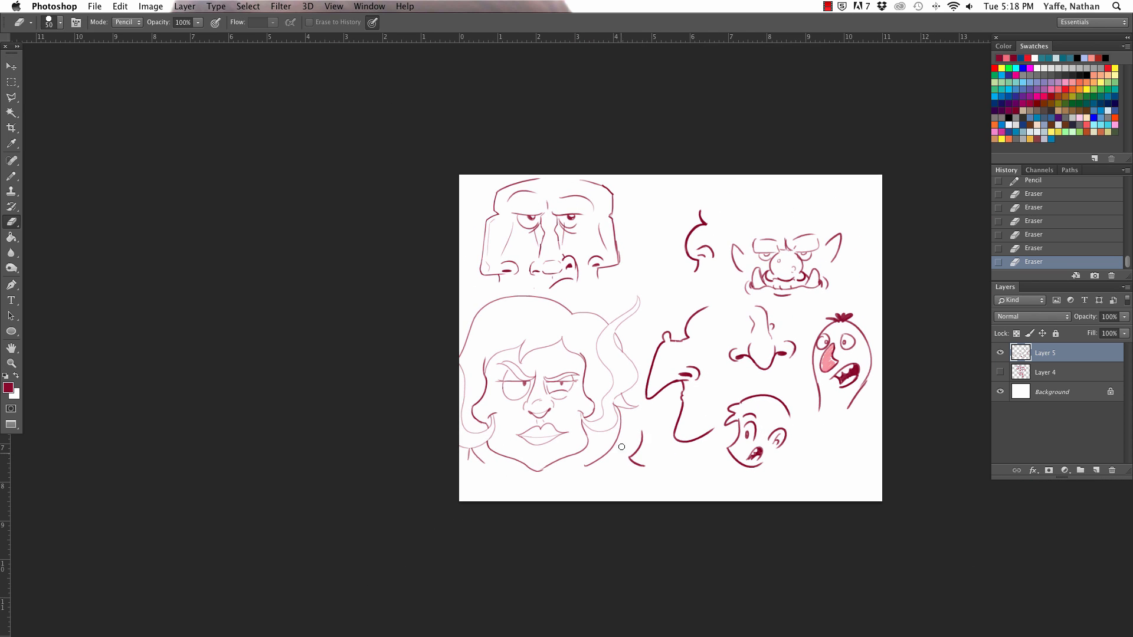
pyautogui.press('l')
pyautogui.click(608, 490)
pyautogui.click(457, 507)
pyautogui.click(407, 375)
pyautogui.click(458, 281)
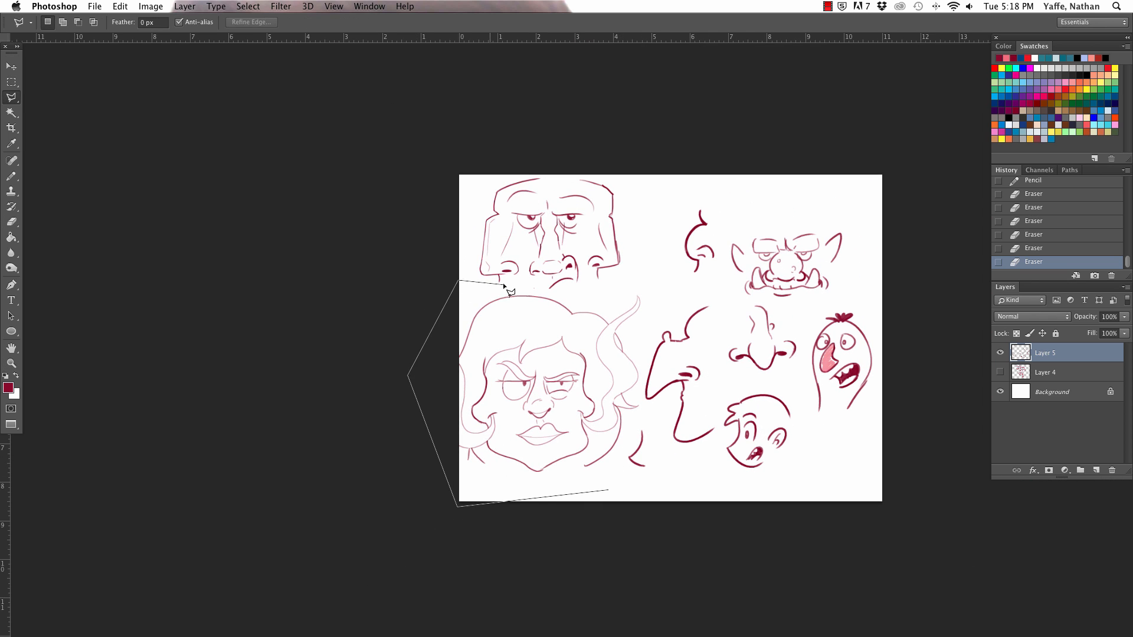
pyautogui.click(535, 290)
pyautogui.click(596, 290)
pyautogui.click(642, 285)
pyautogui.click(650, 332)
pyautogui.click(639, 413)
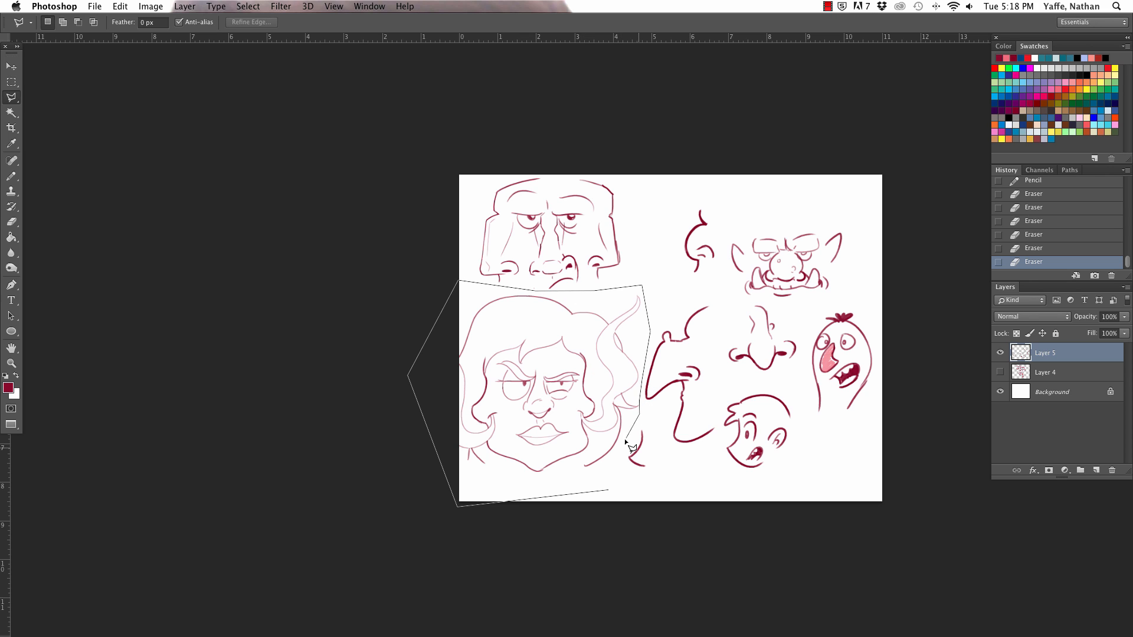
pyautogui.click(607, 489)
pyautogui.press('v')
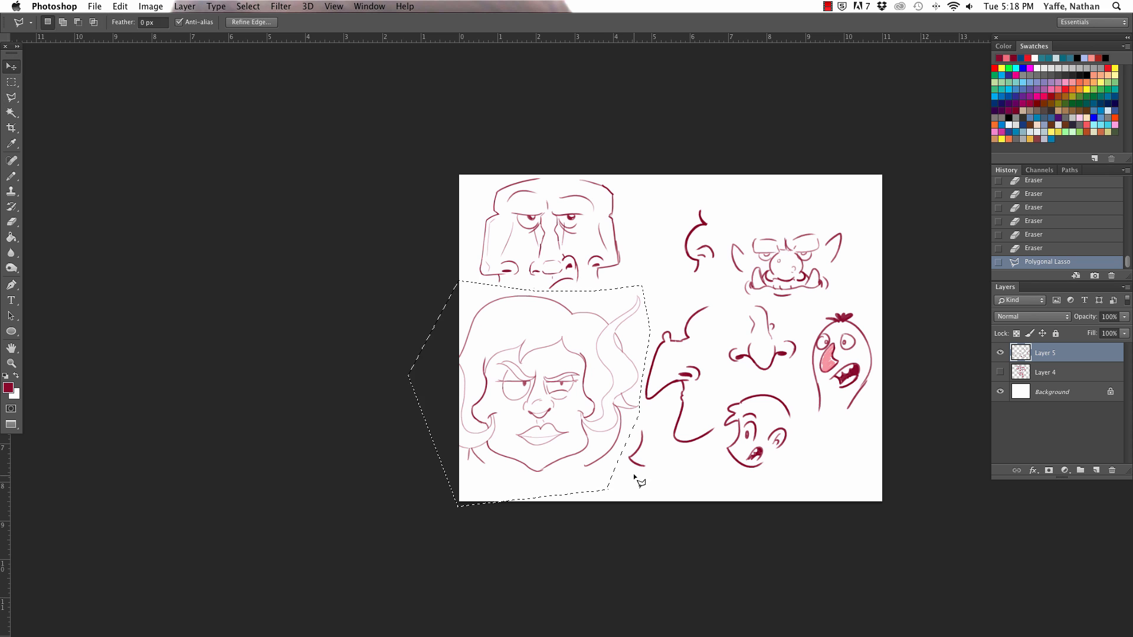
pyautogui.hotkey('ctrl', 't')
pyautogui.moveTo(649, 506); pyautogui.dragTo(619, 478)
pyautogui.moveTo(599, 419); pyautogui.dragTo(608, 441)
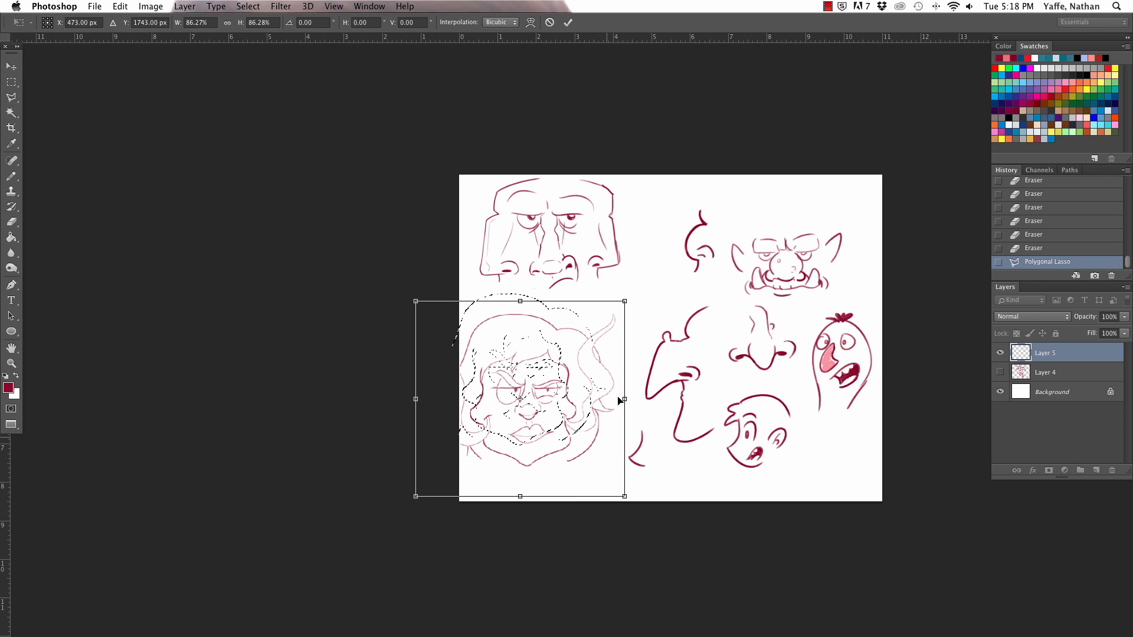
pyautogui.click(568, 23)
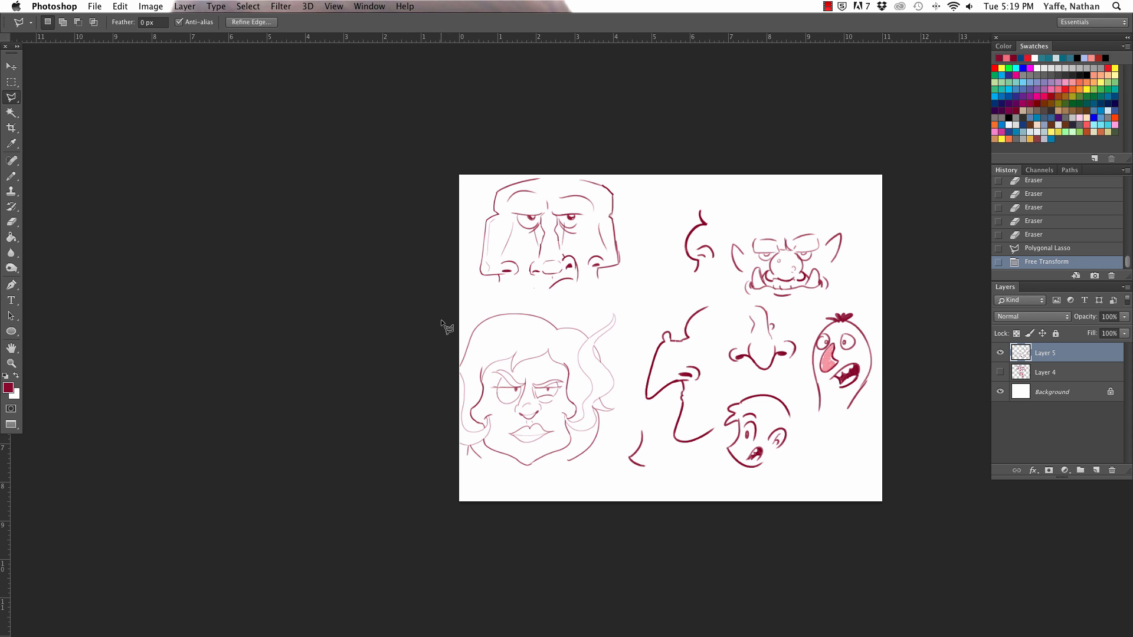
pyautogui.press('super+d')
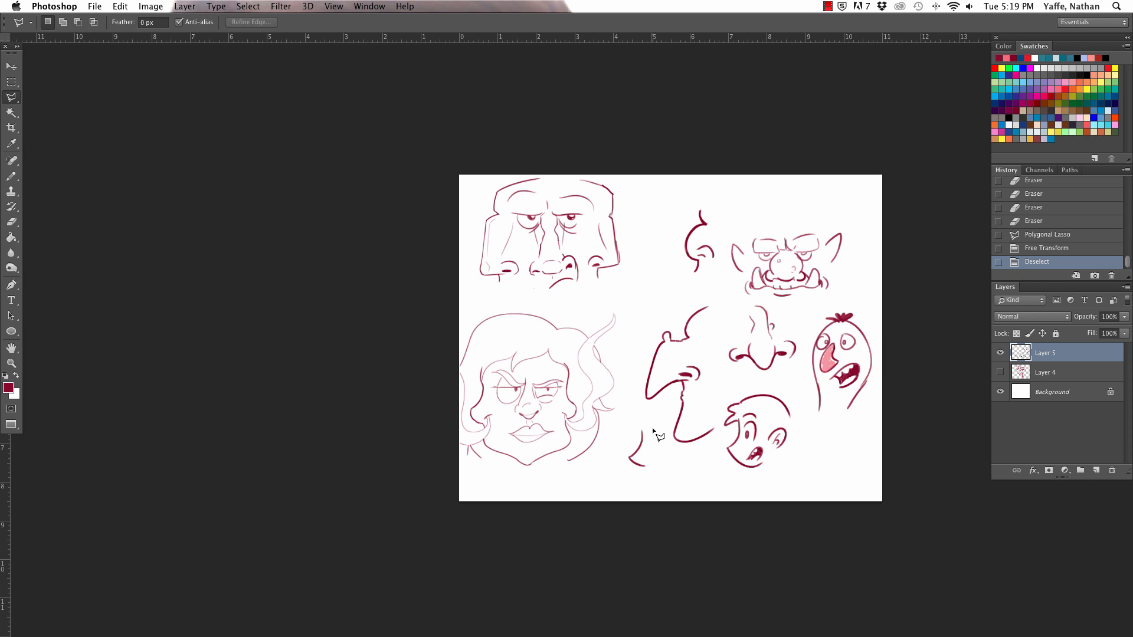
# Step: Lasso the small nose profile beside the tusked ogre, move it slightly up and to the left, and deselect
pyautogui.press('v')
pyautogui.press('a')
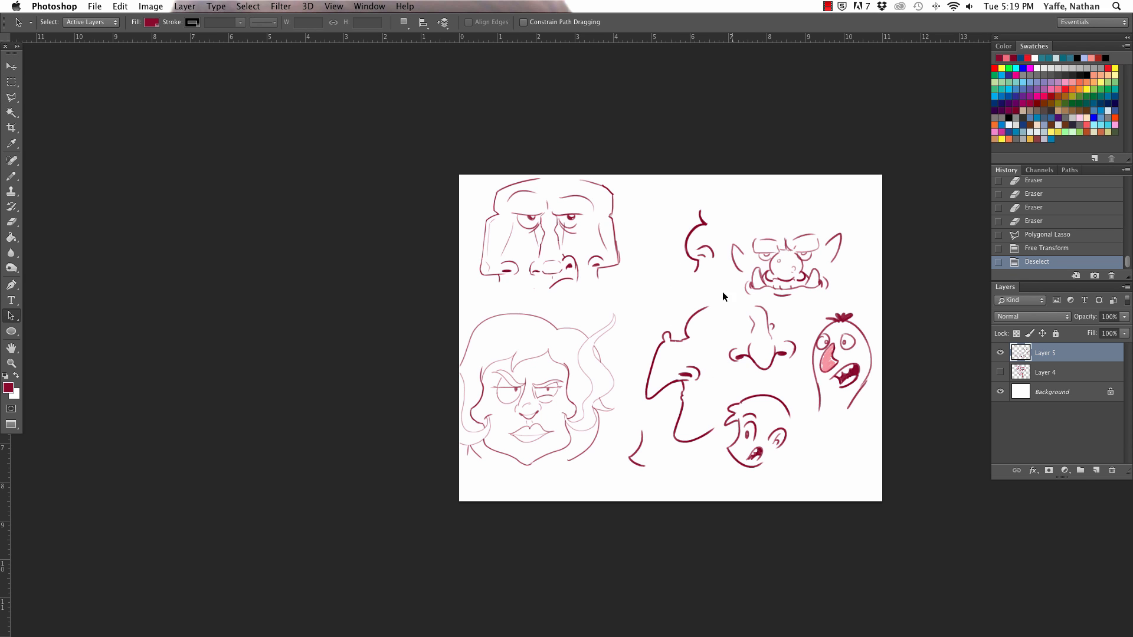
pyautogui.press('v')
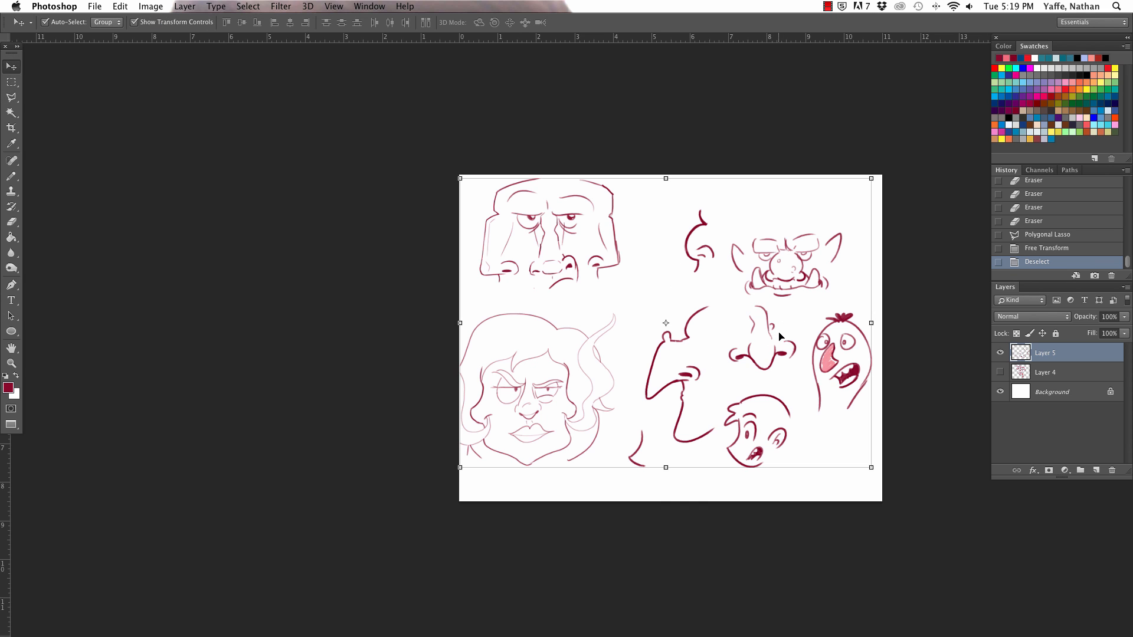
pyautogui.press('z')
pyautogui.moveTo(779, 332); pyautogui.dragTo(796, 282)
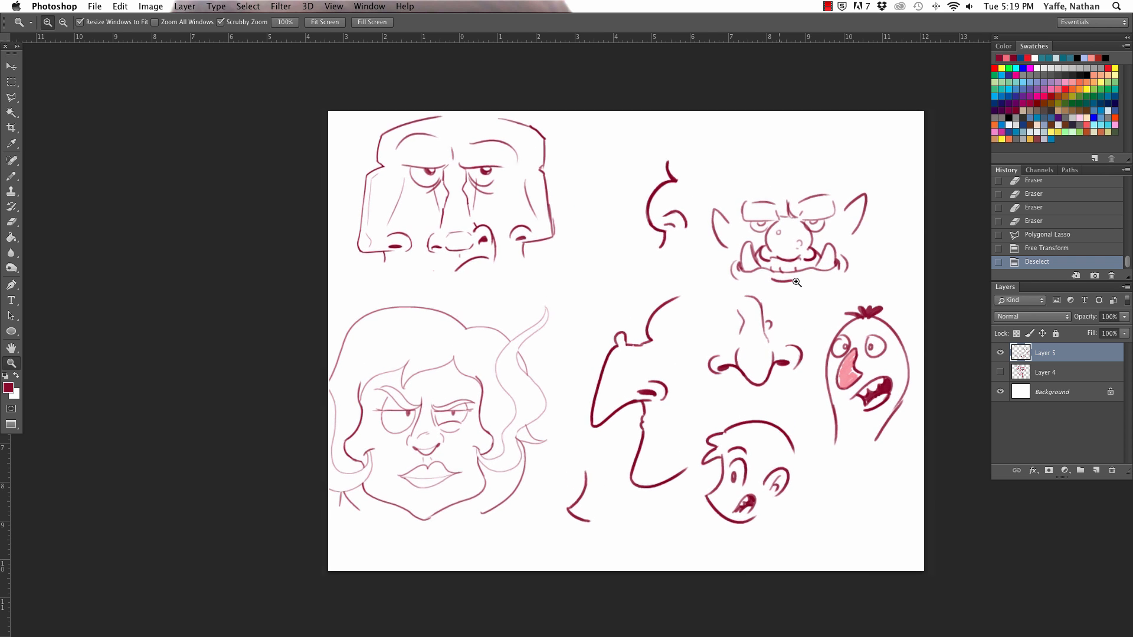
pyautogui.press('l')
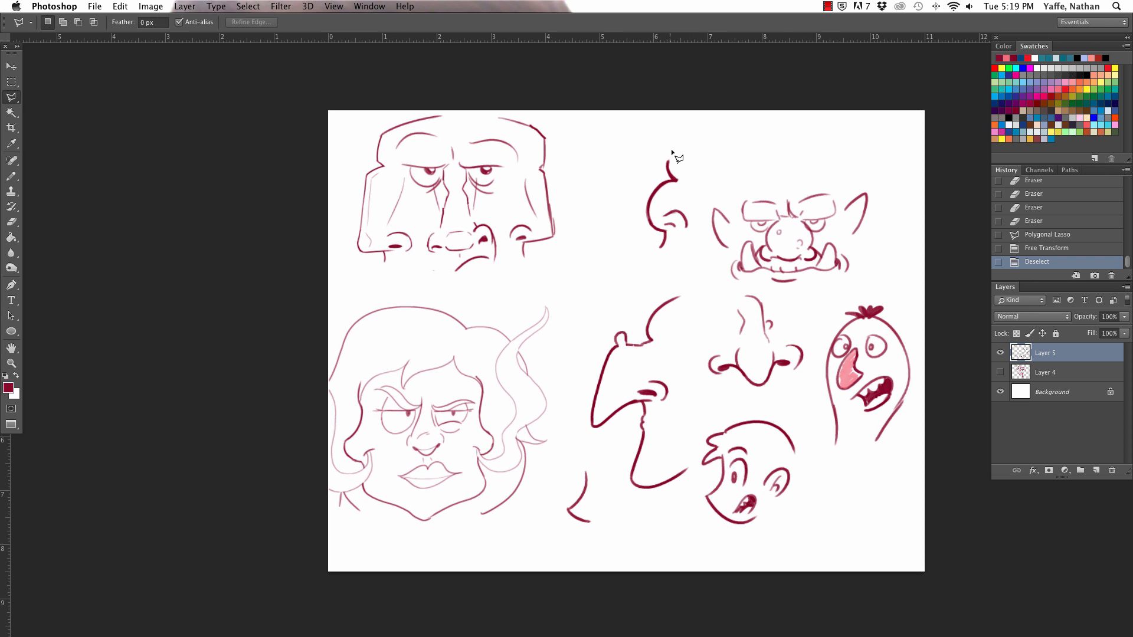
pyautogui.click(614, 230)
pyautogui.click(640, 266)
pyautogui.click(680, 261)
pyautogui.click(693, 236)
pyautogui.click(694, 189)
pyautogui.click(686, 151)
pyautogui.click(656, 141)
pyautogui.click(624, 167)
pyautogui.click(611, 226)
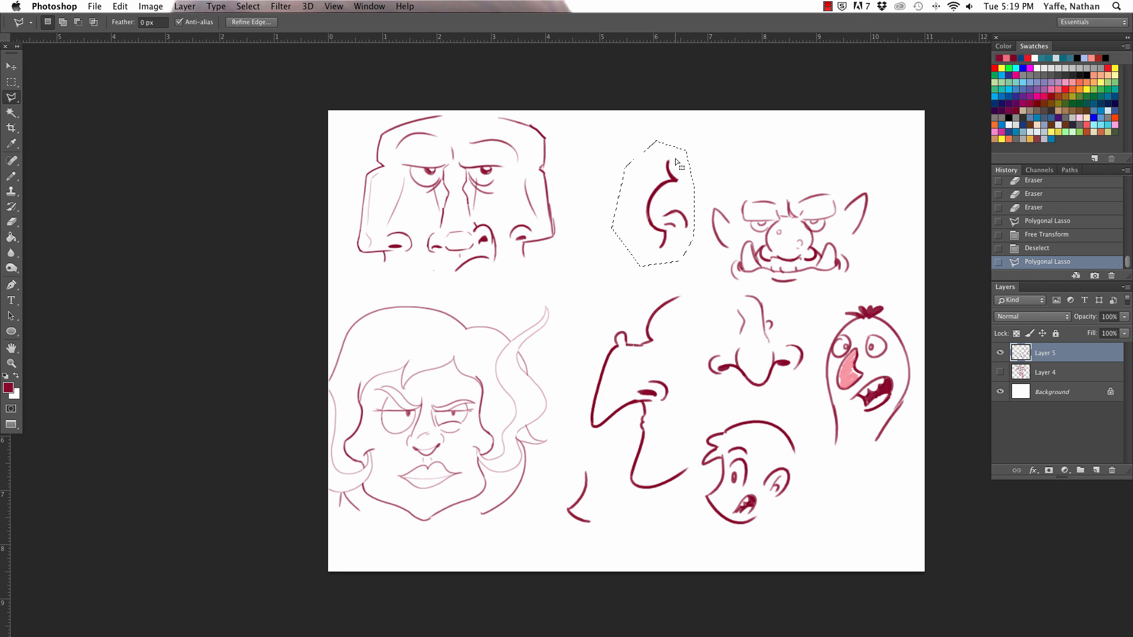
pyautogui.press('v')
pyautogui.moveTo(671, 186)
pyautogui.mouseDown()
pyautogui.moveTo(608, 212)
pyautogui.moveTo(657, 157)
pyautogui.mouseUp()
pyautogui.press('super+d')
# Step: Extend the small nose profile with a domed forehead, lips and a rounded chin, and reduce the pencil size
pyautogui.press('a')
pyautogui.press('b')
pyautogui.moveTo(598, 270)
pyautogui.mouseDown()
pyautogui.moveTo(626, 306)
pyautogui.moveTo(645, 213)
pyautogui.moveTo(712, 118)
pyautogui.moveTo(590, 273)
pyautogui.moveTo(597, 290)
pyautogui.moveTo(696, 293)
pyautogui.mouseUp()
pyautogui.press('super+z')
pyautogui.press('z')
pyautogui.press('b')
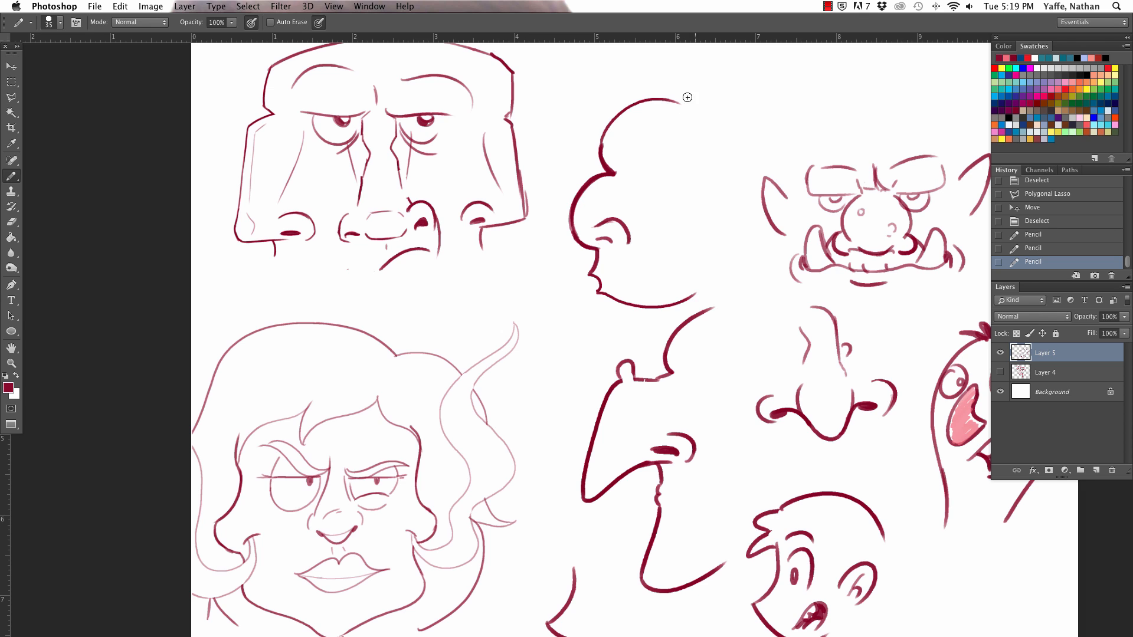
pyautogui.press('[')
pyautogui.moveTo(672, 101); pyautogui.dragTo(725, 177)
pyautogui.press('super+z')
pyautogui.moveTo(685, 109)
pyautogui.mouseDown()
pyautogui.moveTo(732, 226)
pyautogui.moveTo(731, 261)
pyautogui.mouseUp()
pyautogui.press('super+z')
pyautogui.moveTo(670, 101)
pyautogui.mouseDown()
pyautogui.moveTo(753, 126)
pyautogui.moveTo(758, 157)
pyautogui.moveTo(741, 177)
pyautogui.mouseUp()
pyautogui.press('super+z')
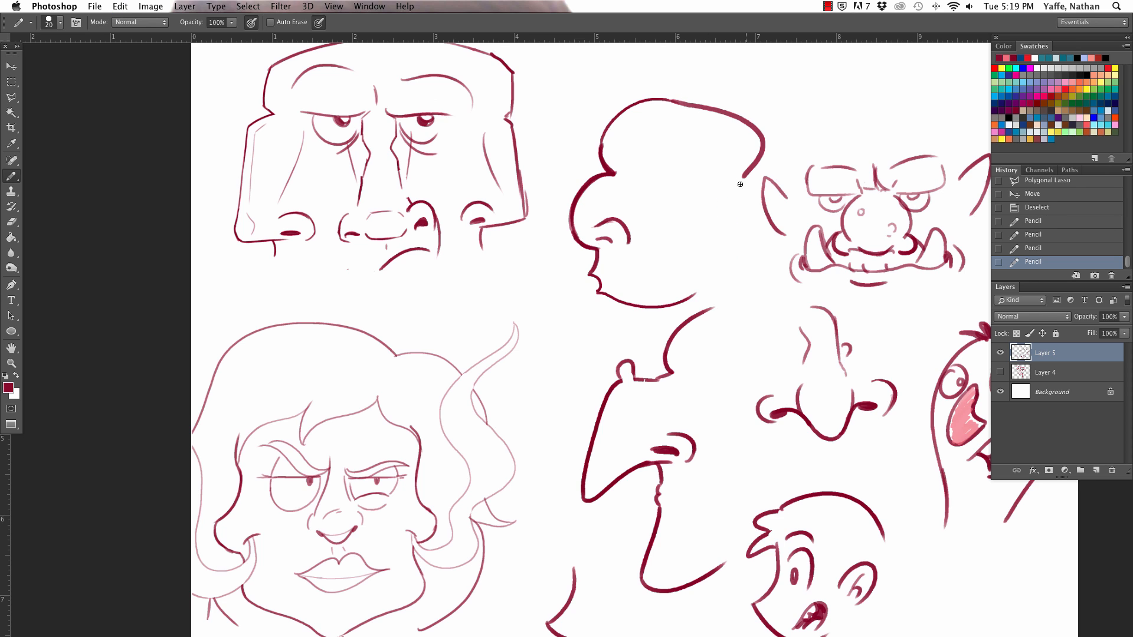
pyautogui.press('super+z')
# Step: Lasso the domed-forehead profile, move it left and slightly down toward the square-jawed face, and deselect
pyautogui.press('l')
pyautogui.click(649, 77)
pyautogui.click(588, 121)
pyautogui.click(554, 195)
pyautogui.click(543, 275)
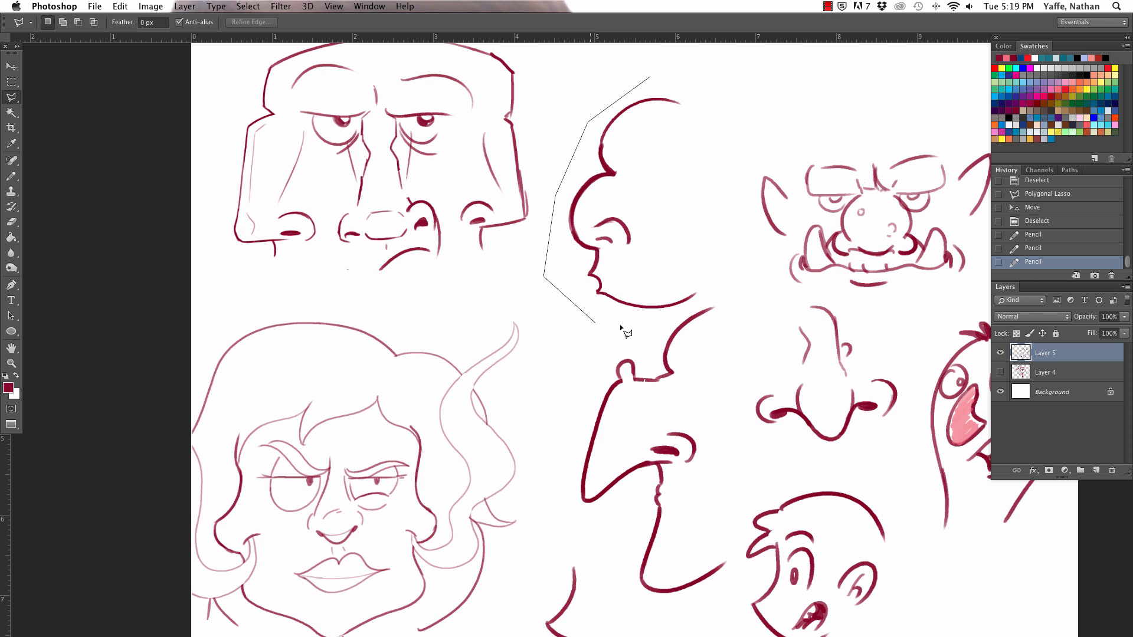
pyautogui.click(725, 294)
pyautogui.click(719, 224)
pyautogui.click(703, 160)
pyautogui.click(713, 93)
pyautogui.click(680, 71)
pyautogui.click(650, 77)
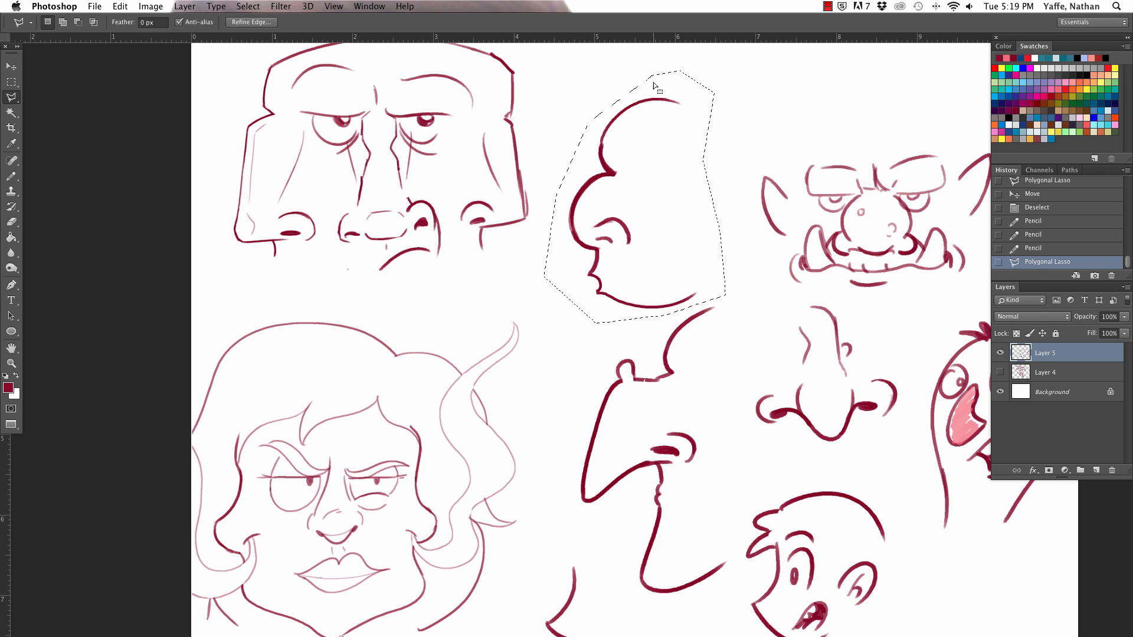
pyautogui.press('v')
pyautogui.moveTo(625, 115)
pyautogui.mouseDown()
pyautogui.moveTo(578, 140)
pyautogui.moveTo(685, 159)
pyautogui.moveTo(637, 276)
pyautogui.moveTo(667, 260)
pyautogui.mouseUp()
pyautogui.press('super+d')
# Step: Draw the back of the profile's head curling into an ear, and add an almond-shaped eye with a pupil
pyautogui.press('b')
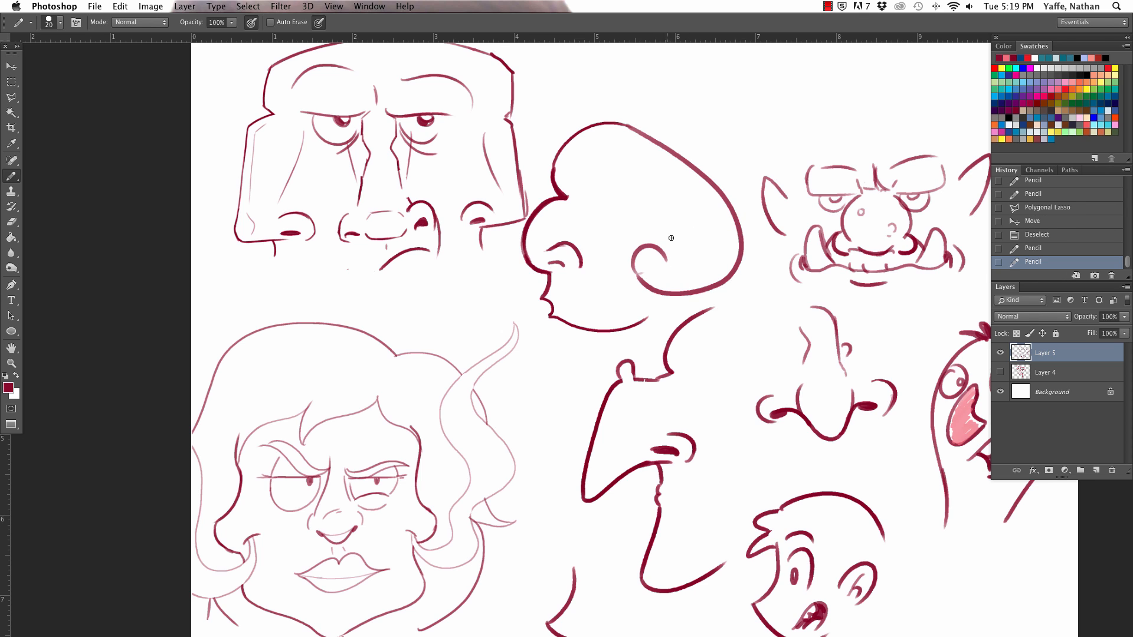
pyautogui.moveTo(579, 170)
pyautogui.mouseDown()
pyautogui.moveTo(619, 179)
pyautogui.moveTo(590, 194)
pyautogui.moveTo(588, 184)
pyautogui.mouseUp()
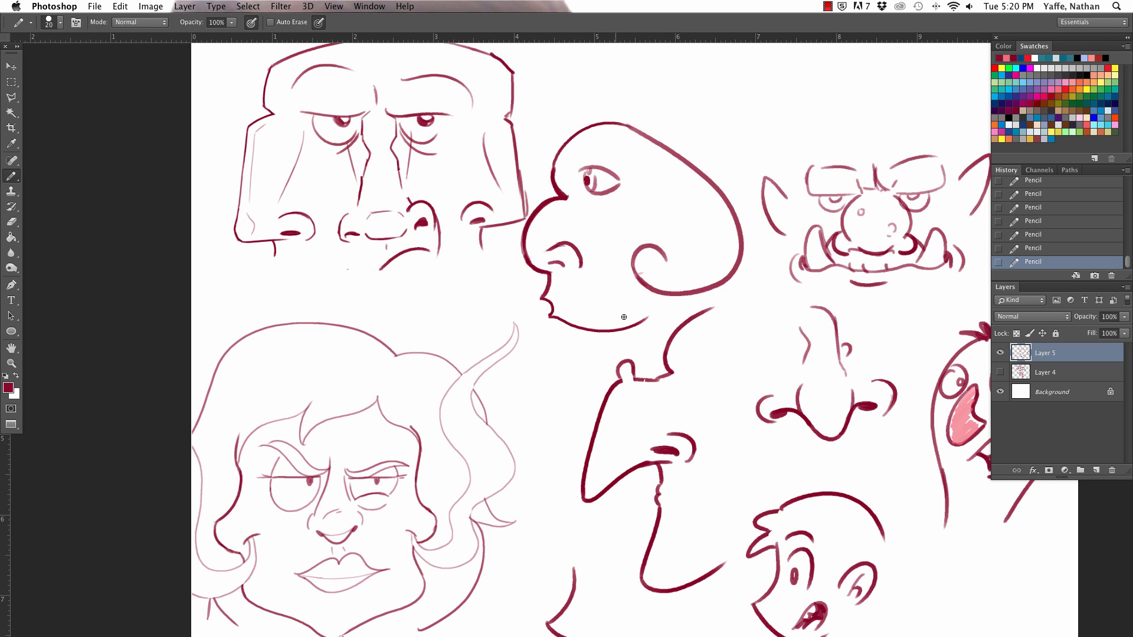
# Step: Replace the profile's lips and chin with a rounded double-lobed muzzle and inner mouth curve, and add a crease under the eye
pyautogui.press('e')
pyautogui.moveTo(547, 309)
pyautogui.mouseDown()
pyautogui.moveTo(596, 331)
pyautogui.moveTo(649, 315)
pyautogui.moveTo(551, 309)
pyautogui.moveTo(545, 271)
pyautogui.moveTo(601, 328)
pyautogui.moveTo(603, 298)
pyautogui.moveTo(669, 305)
pyautogui.moveTo(667, 284)
pyautogui.mouseUp()
pyautogui.press('b')
pyautogui.hotkey('ctrl', 'z')
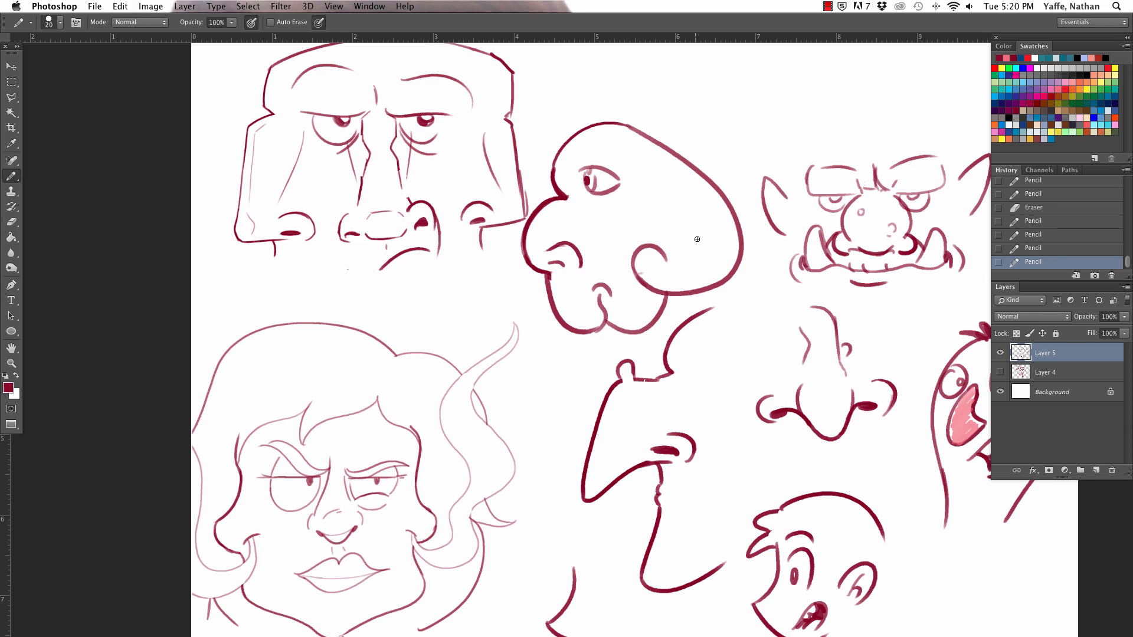
pyautogui.hotkey('ctrl', 'z')
pyautogui.moveTo(603, 316)
pyautogui.mouseDown()
pyautogui.moveTo(652, 295)
pyautogui.moveTo(656, 307)
pyautogui.moveTo(639, 299)
pyautogui.moveTo(657, 322)
pyautogui.moveTo(651, 293)
pyautogui.mouseUp()
pyautogui.hotkey('ctrl', 'z')
pyautogui.press('e')
pyautogui.press('b')
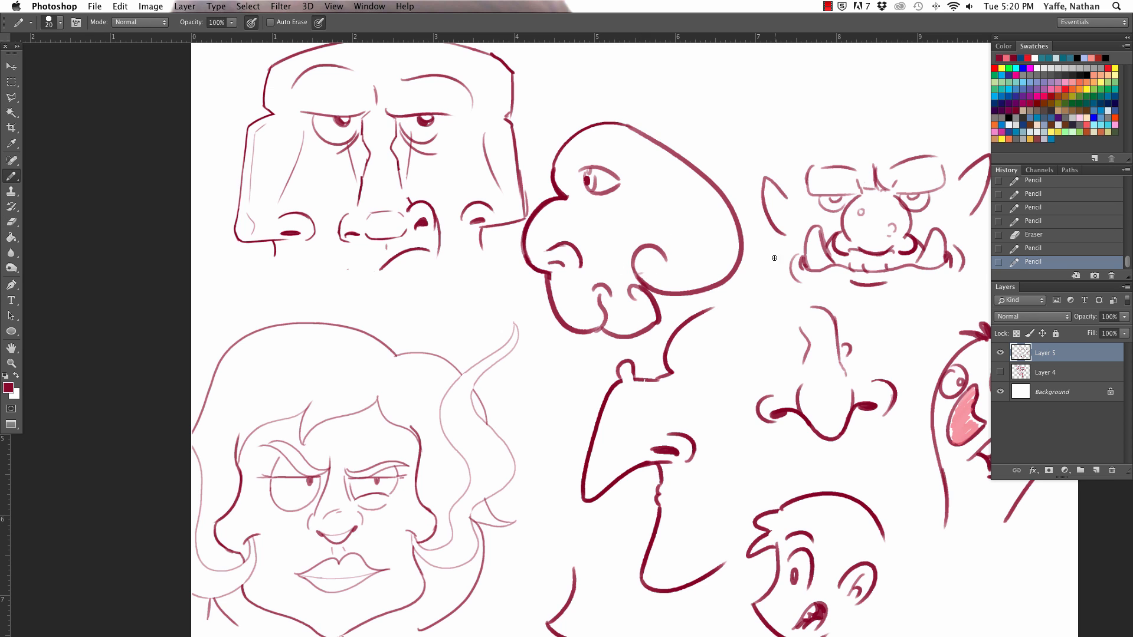
pyautogui.moveTo(586, 196); pyautogui.dragTo(607, 210)
# Step: Lasso the finished round profile head, move it up to the page's upper edge and deselect
pyautogui.press('super+minus')
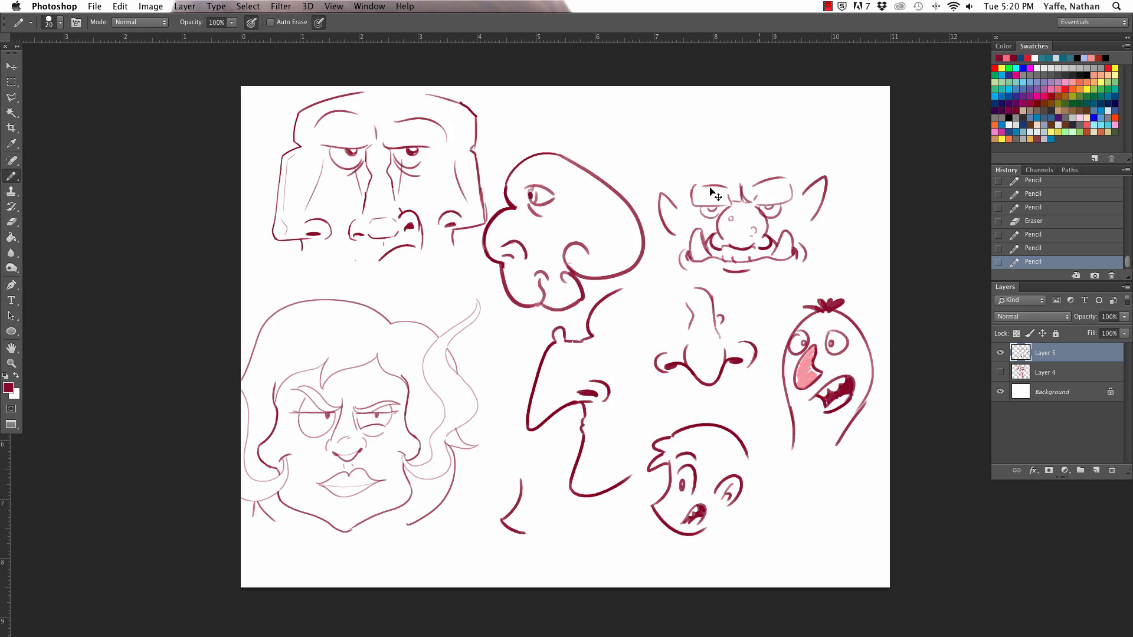
pyautogui.press('l')
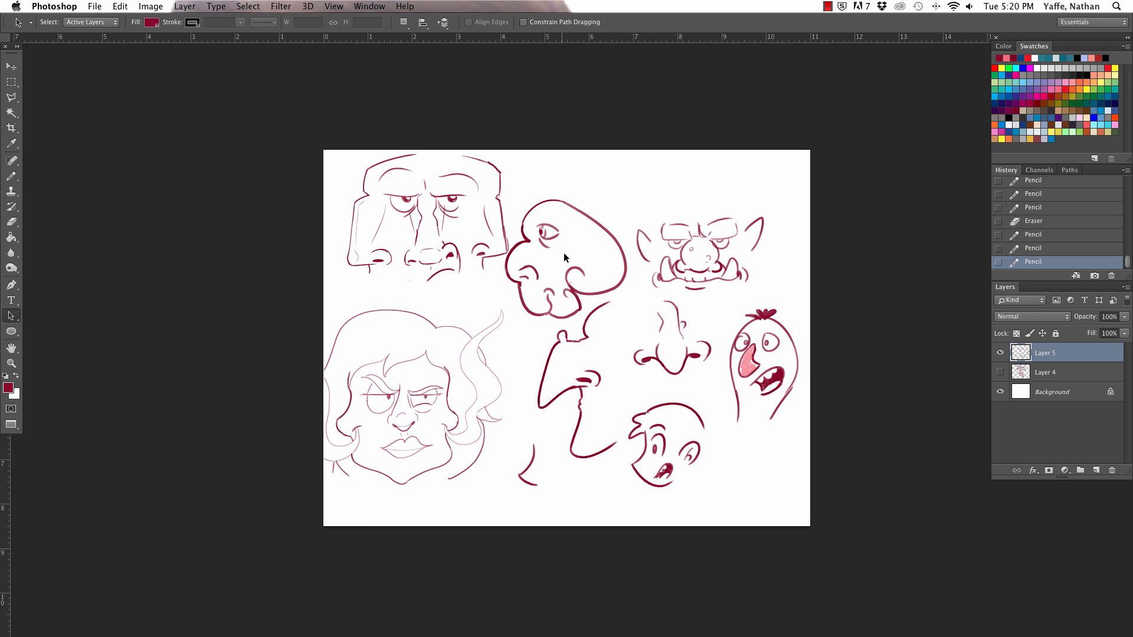
pyautogui.click(522, 197)
pyautogui.click(499, 267)
pyautogui.click(500, 299)
pyautogui.click(502, 306)
pyautogui.click(535, 331)
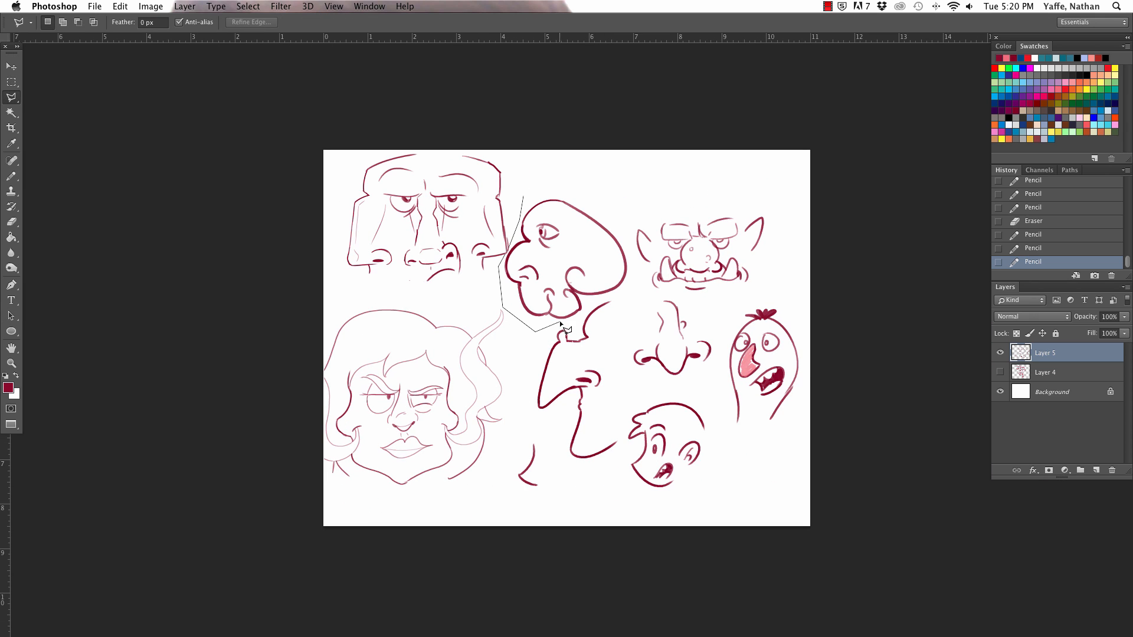
pyautogui.click(581, 317)
pyautogui.click(636, 277)
pyautogui.click(614, 213)
pyautogui.click(596, 189)
pyautogui.click(523, 197)
pyautogui.press('v')
pyautogui.moveTo(603, 214)
pyautogui.mouseDown()
pyautogui.moveTo(614, 198)
pyautogui.moveTo(603, 180)
pyautogui.mouseUp()
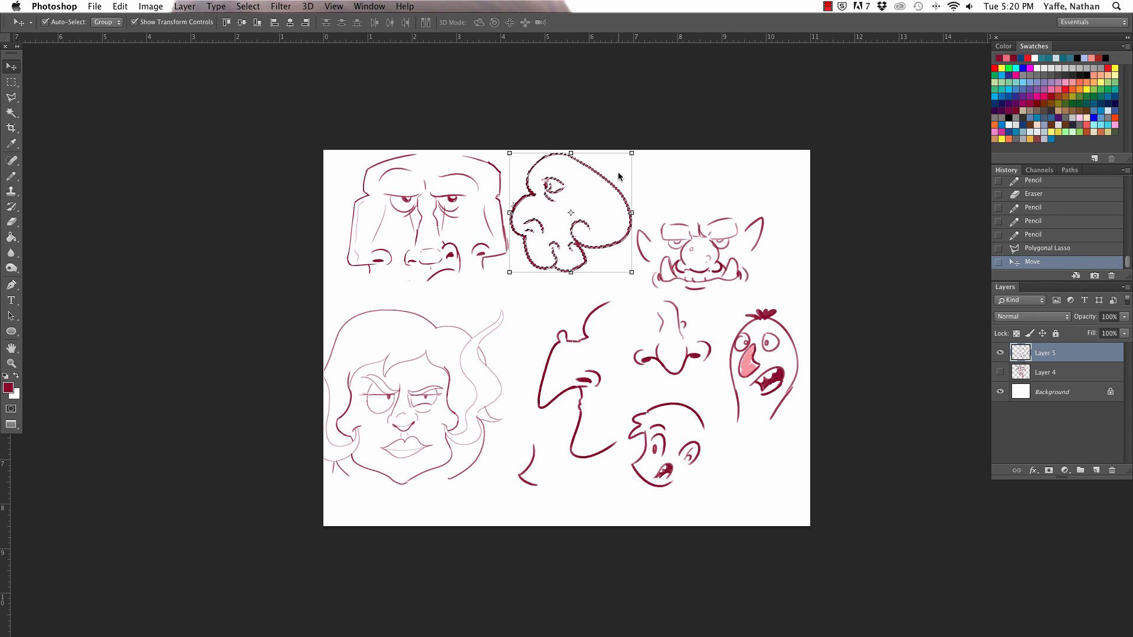
pyautogui.press('super+d')
# Step: Lasso the square-jawed face beside the round profile head, move it slightly down and deselect
pyautogui.press('a')
pyautogui.press('l')
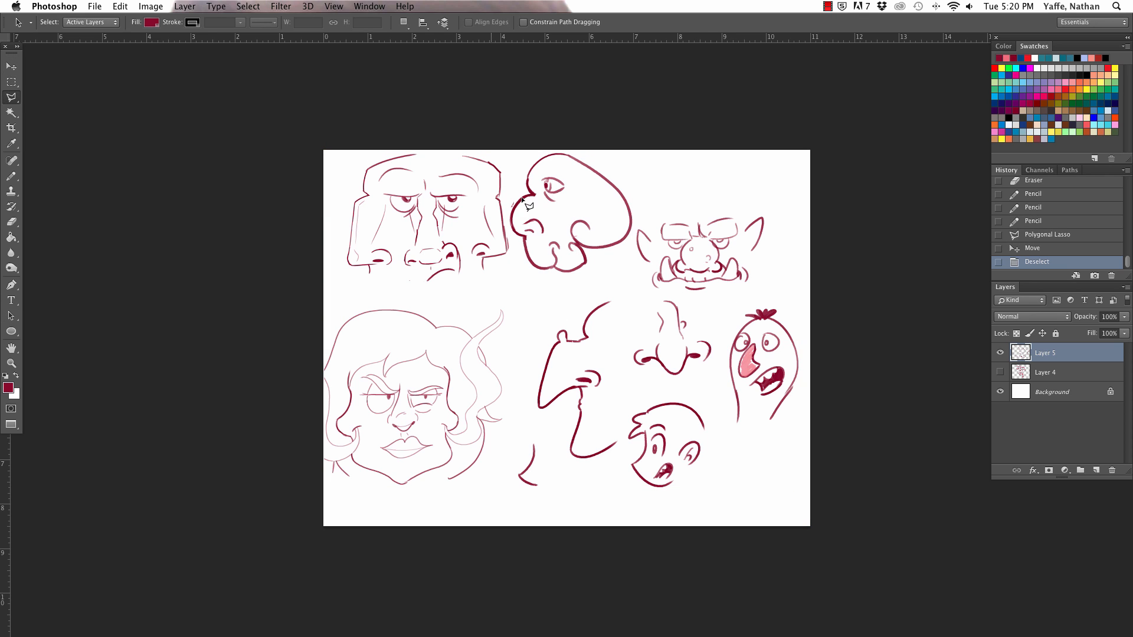
pyautogui.click(477, 142)
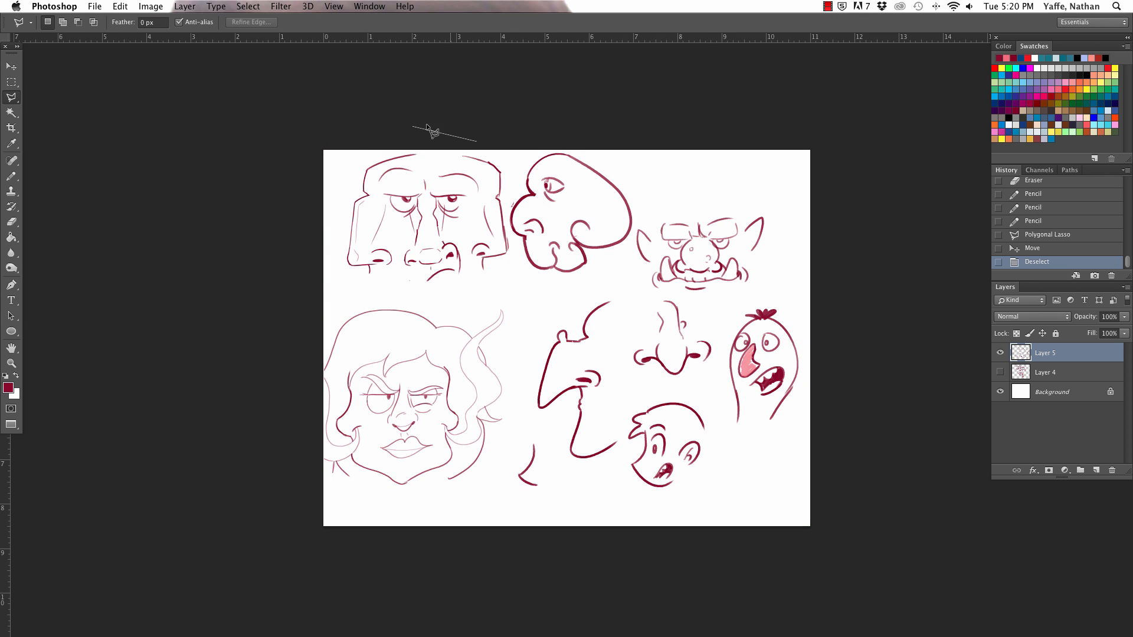
pyautogui.click(412, 126)
pyautogui.click(350, 144)
pyautogui.click(322, 195)
pyautogui.click(313, 271)
pyautogui.click(337, 290)
pyautogui.click(426, 282)
pyautogui.click(517, 283)
pyautogui.click(508, 241)
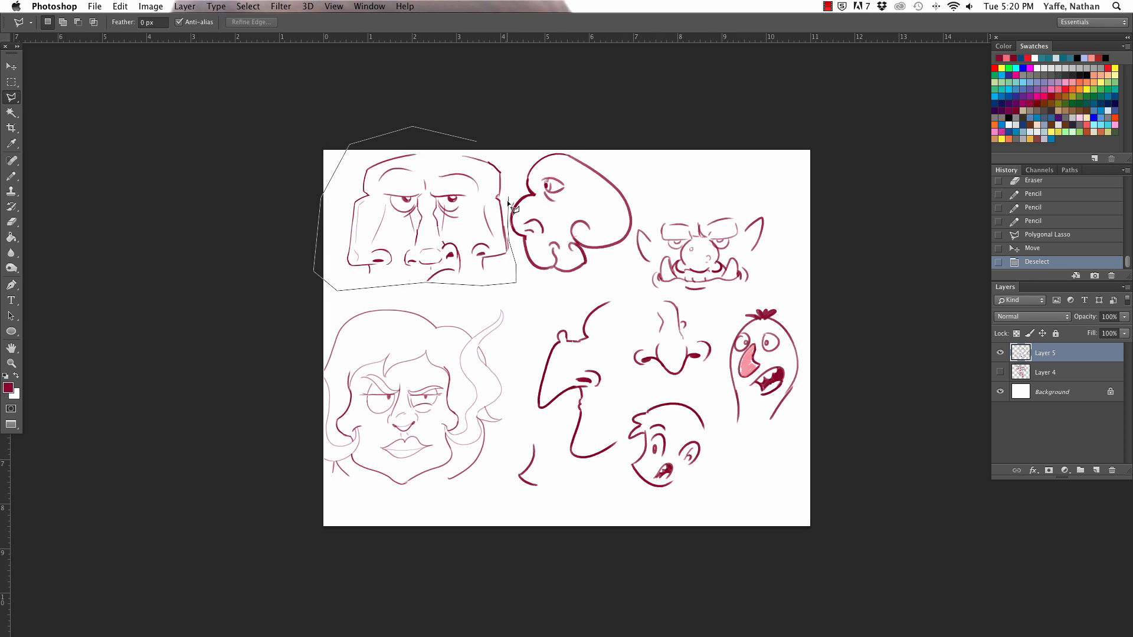
pyautogui.click(505, 165)
pyautogui.click(495, 149)
pyautogui.click(475, 141)
pyautogui.click(476, 142)
pyautogui.press('v')
pyautogui.moveTo(481, 192); pyautogui.dragTo(483, 197)
pyautogui.hotkey('ctrl', 'd')
pyautogui.press('a')
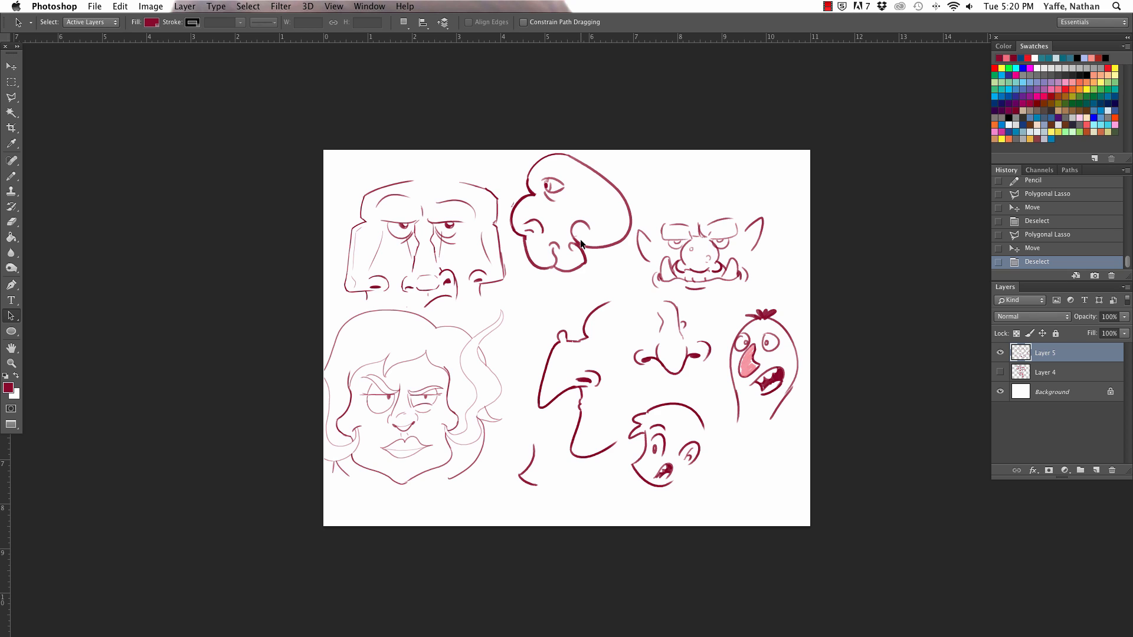